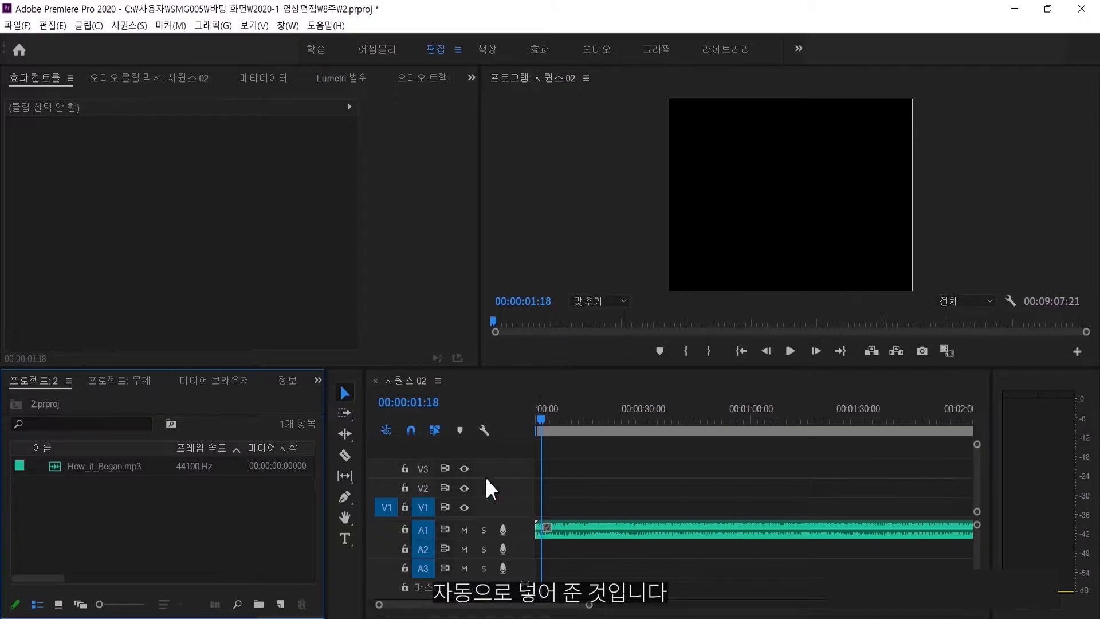
Return the playhead to the sequence start and import the ten still images from the 트렌지션연습 folder
{"action": "left_click_drag", "start_coordinate": [544, 427], "coordinate": [531, 415]}
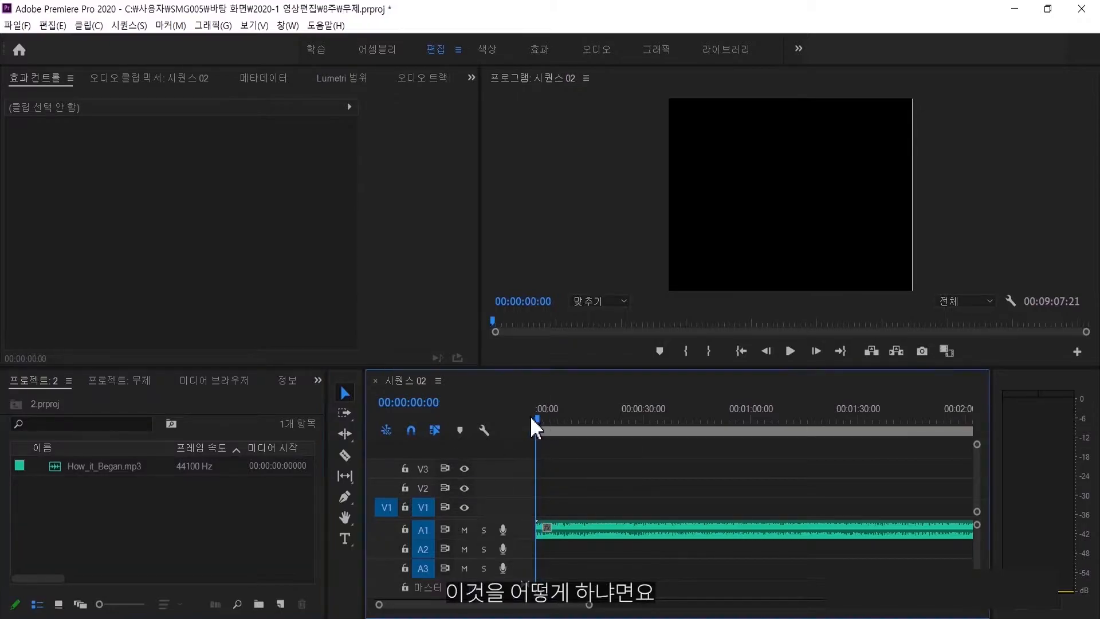
{"action": "double_click", "coordinate": [153, 542]}
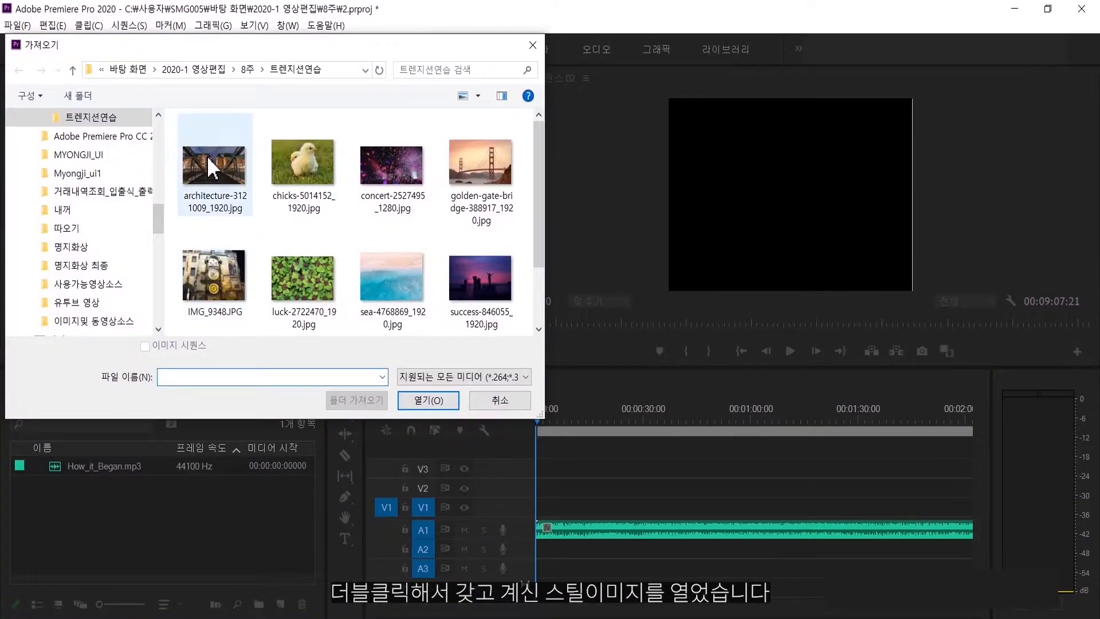
{"action": "left_click", "coordinate": [212, 164]}
{"action": "scroll", "coordinate": [436, 293], "scroll_direction": "down", "scroll_amount": 2}
{"action": "left_click", "coordinate": [286, 288], "text": "ctrl"}
{"action": "left_click", "coordinate": [428, 400]}
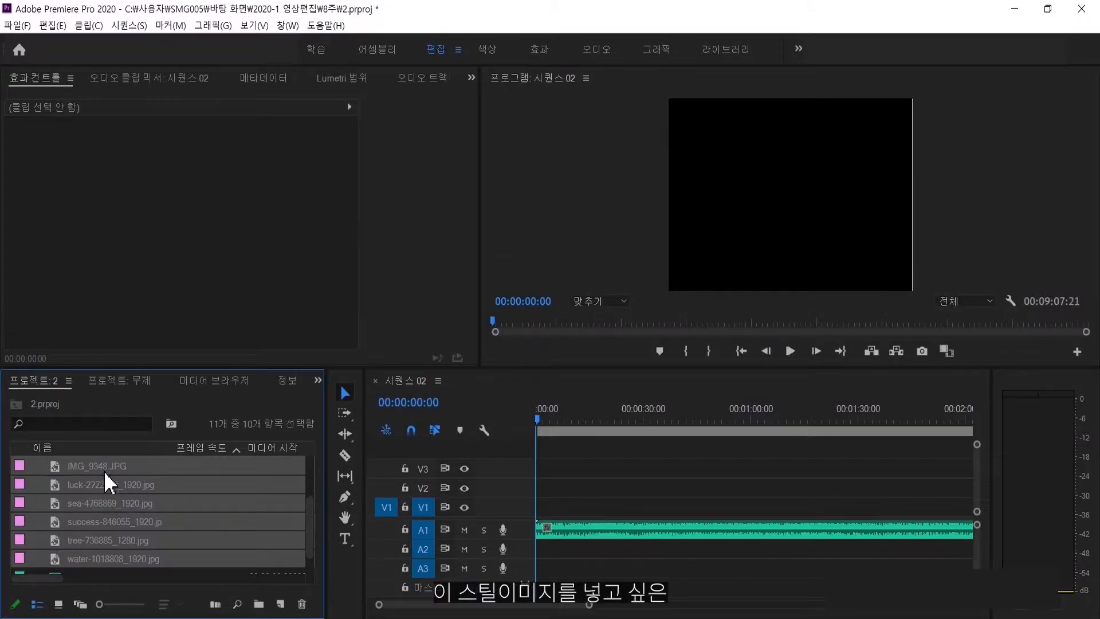
Create a new sequence named 시퀀스 02 with the HDV 720p30 preset
{"action": "left_click", "coordinate": [48, 490]}
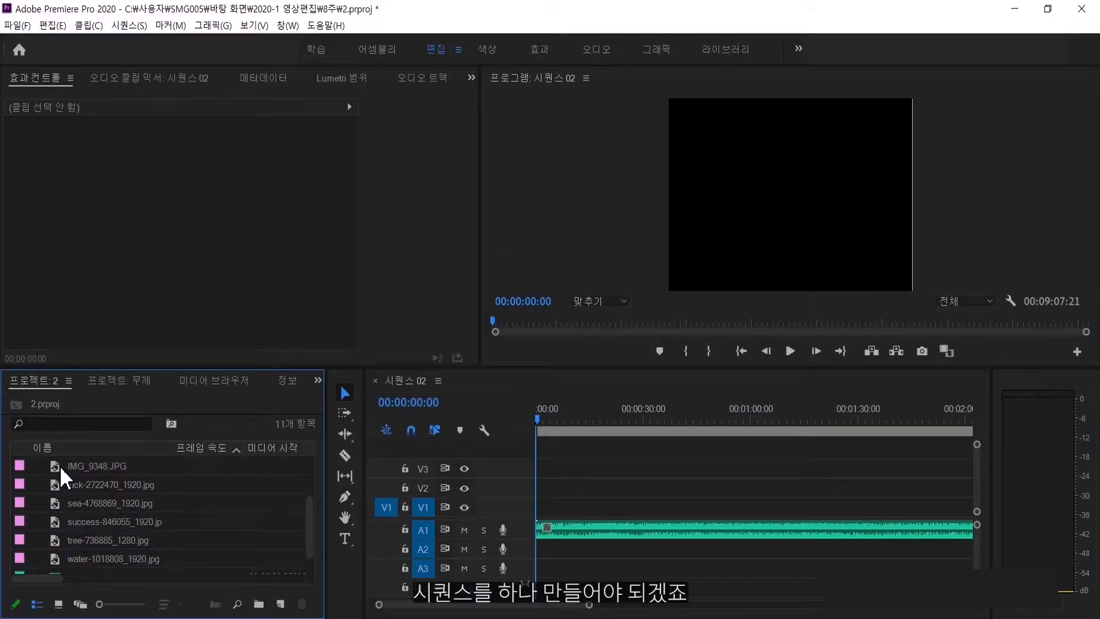
{"action": "left_click", "coordinate": [14, 28]}
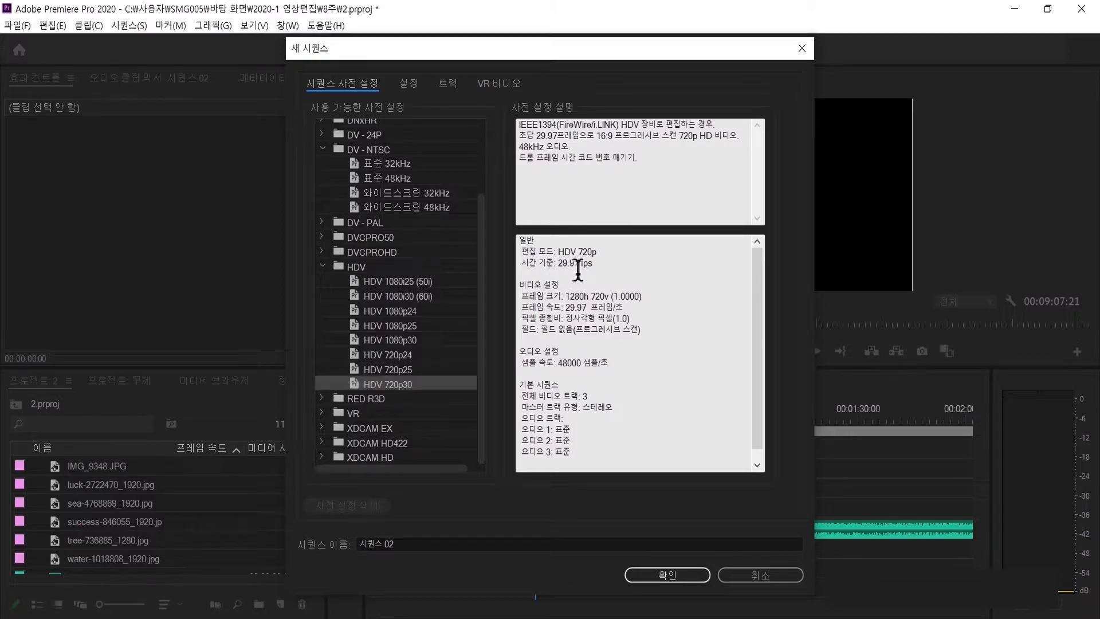
{"action": "left_click", "coordinate": [678, 575]}
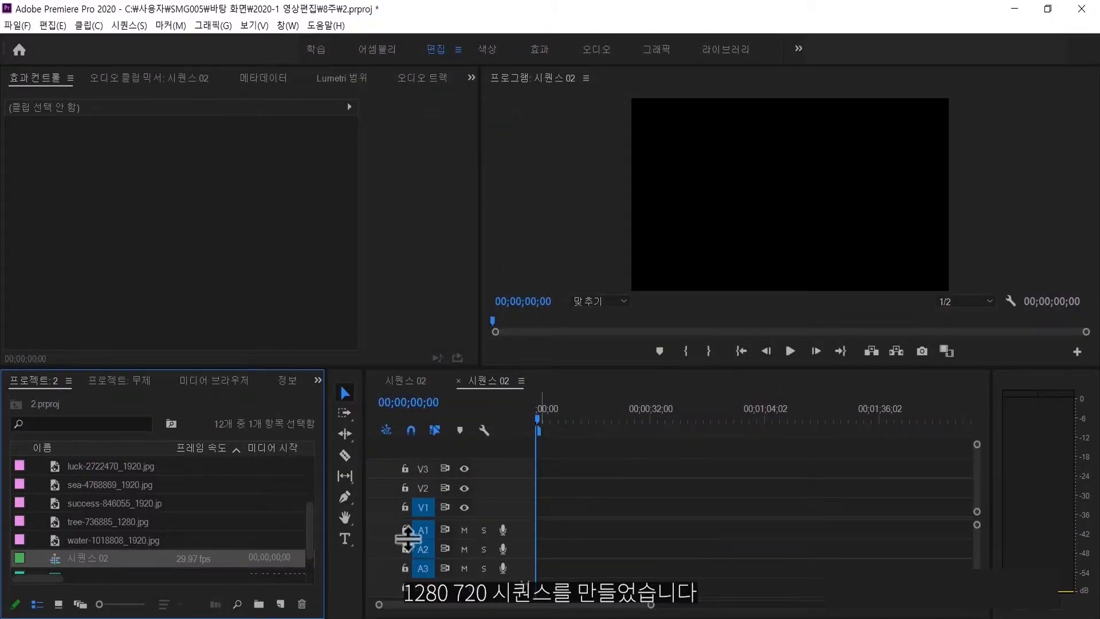
Select the eight project images from the concert photo through water-1018808_1920.jpg and open Automate to Sequence for them
{"action": "left_click", "coordinate": [33, 499]}
{"action": "scroll", "coordinate": [53, 526], "scroll_direction": "up", "scroll_amount": 2}
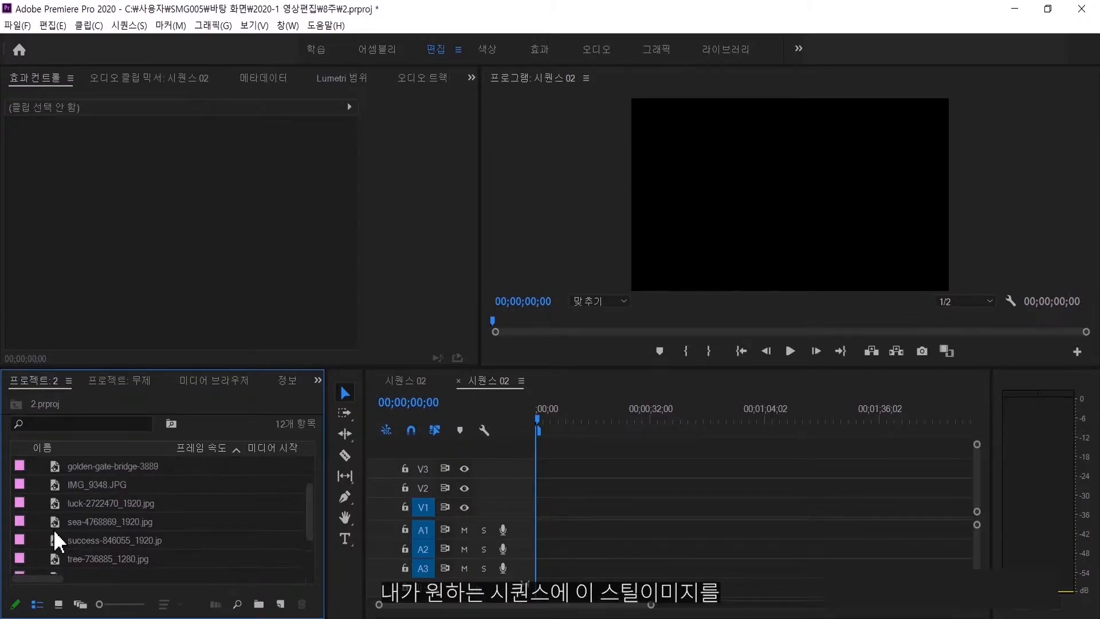
{"action": "scroll", "coordinate": [53, 524], "scroll_direction": "up", "scroll_amount": 1}
{"action": "left_click_drag", "start_coordinate": [36, 467], "coordinate": [112, 538]}
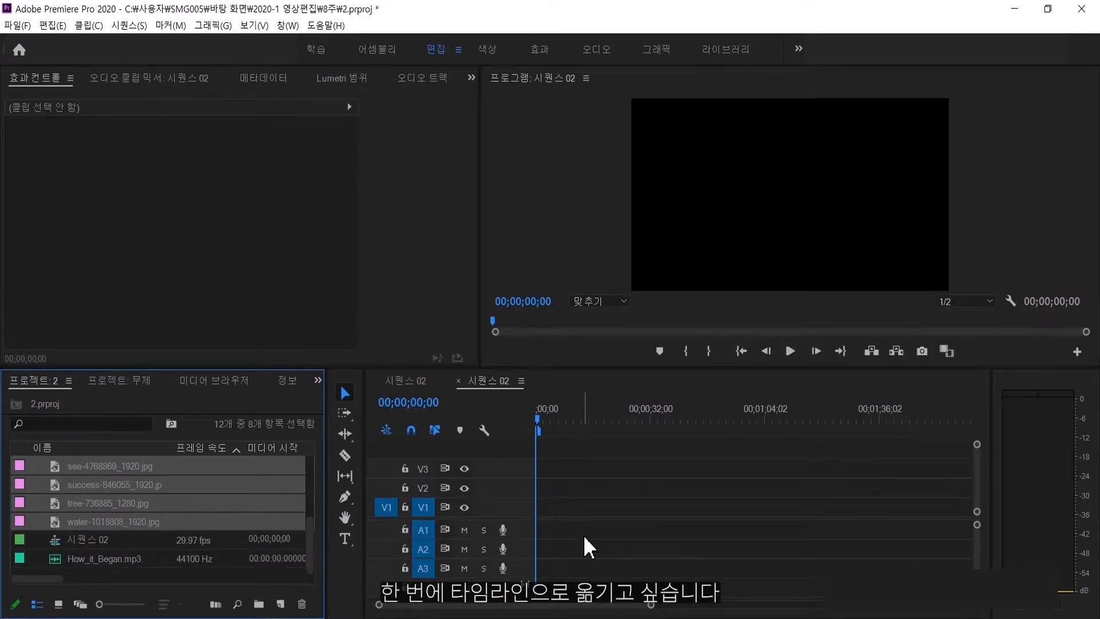
{"action": "left_click_drag", "start_coordinate": [361, 367], "coordinate": [361, 304]}
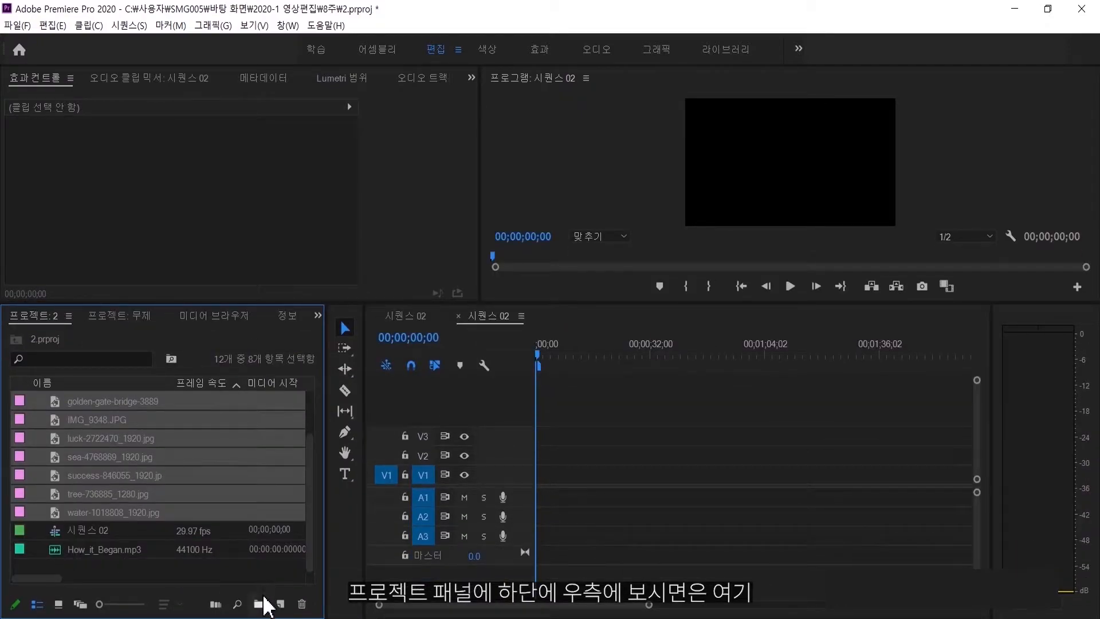
{"action": "left_click", "coordinate": [217, 611]}
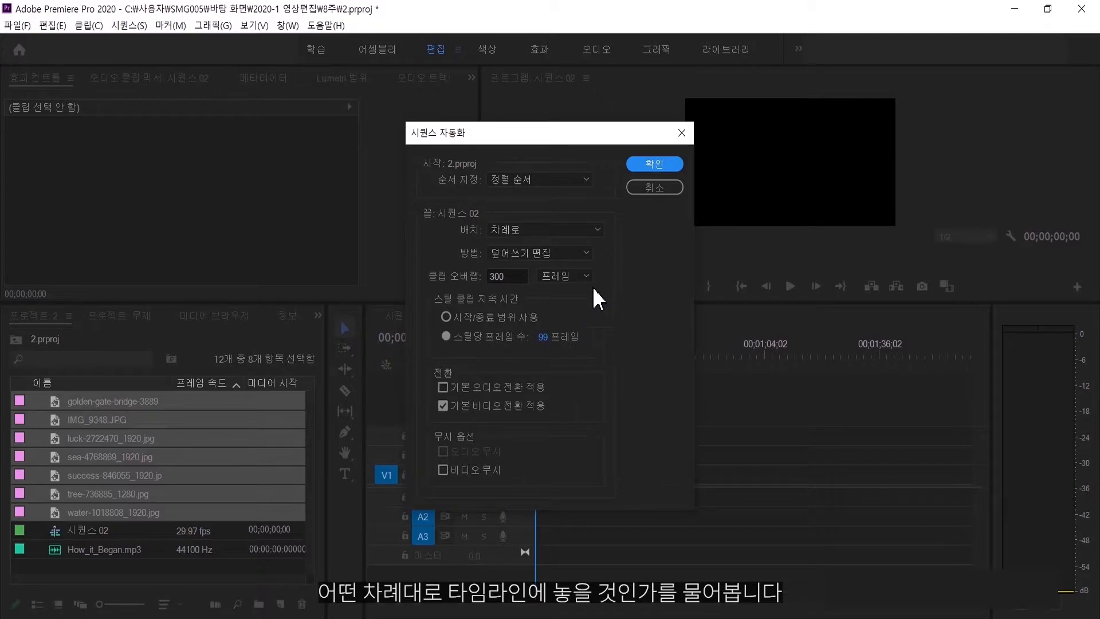
Set the automation's ordering to 정렬 순서 (sort order) and its clip overlap to 30 frames
{"action": "left_click", "coordinate": [579, 179]}
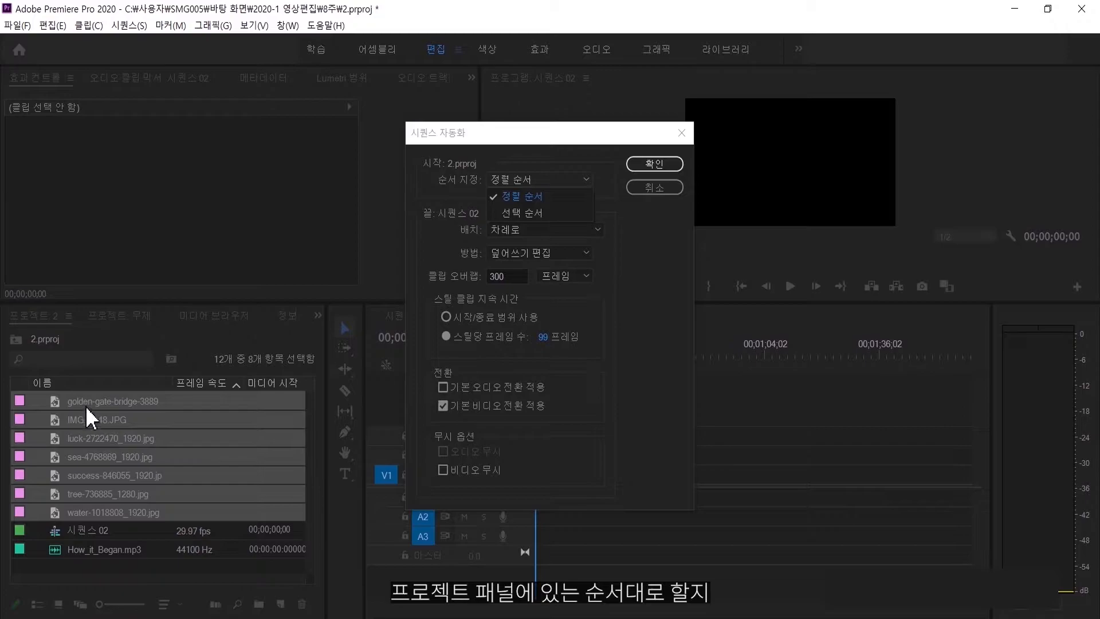
{"action": "left_click", "coordinate": [525, 202]}
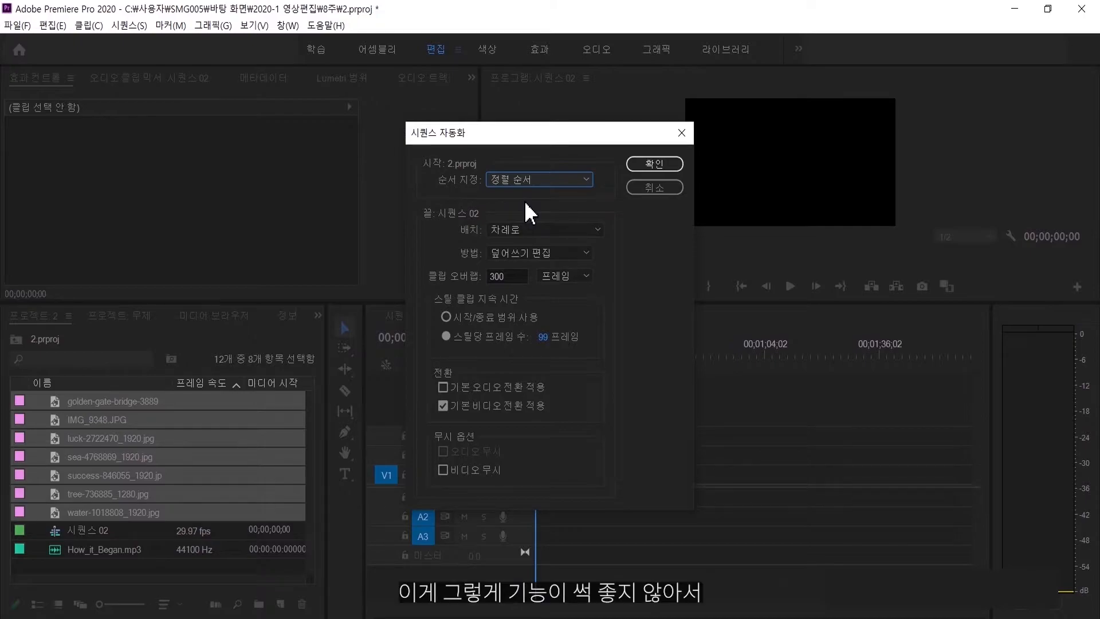
{"action": "left_click", "coordinate": [523, 181]}
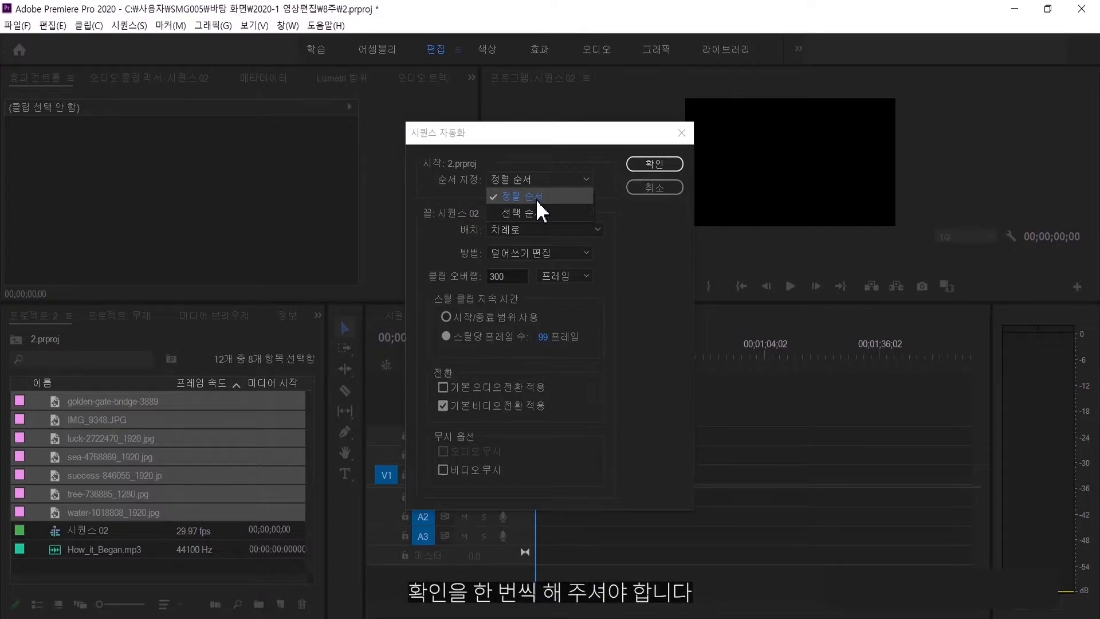
{"action": "left_click", "coordinate": [535, 198]}
Keep the automation's placement at 차례로 (sequentially) and its method at 덮어쓰기 편집 (overwrite edit)
{"action": "left_click", "coordinate": [544, 229]}
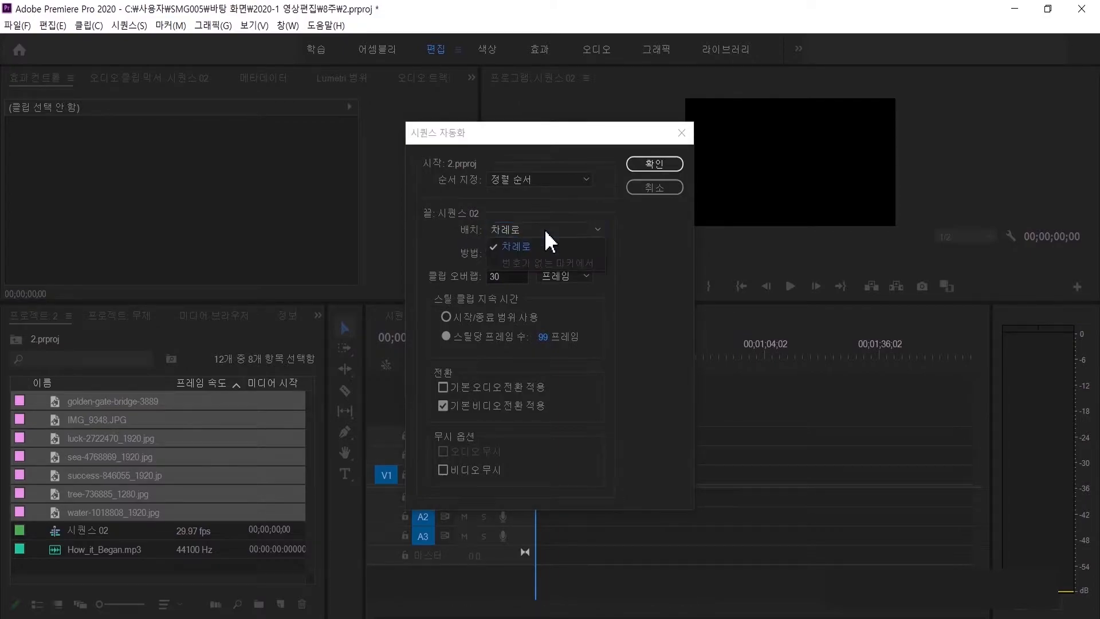
{"action": "left_click", "coordinate": [540, 242]}
{"action": "left_click", "coordinate": [542, 226]}
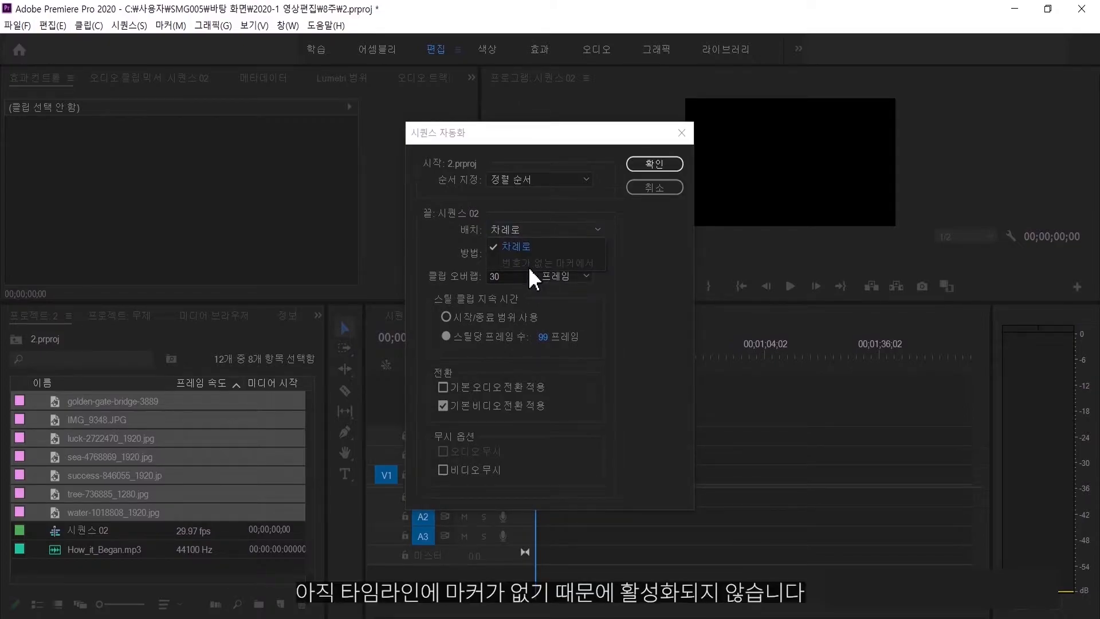
{"action": "left_click", "coordinate": [571, 251]}
{"action": "left_click", "coordinate": [547, 260]}
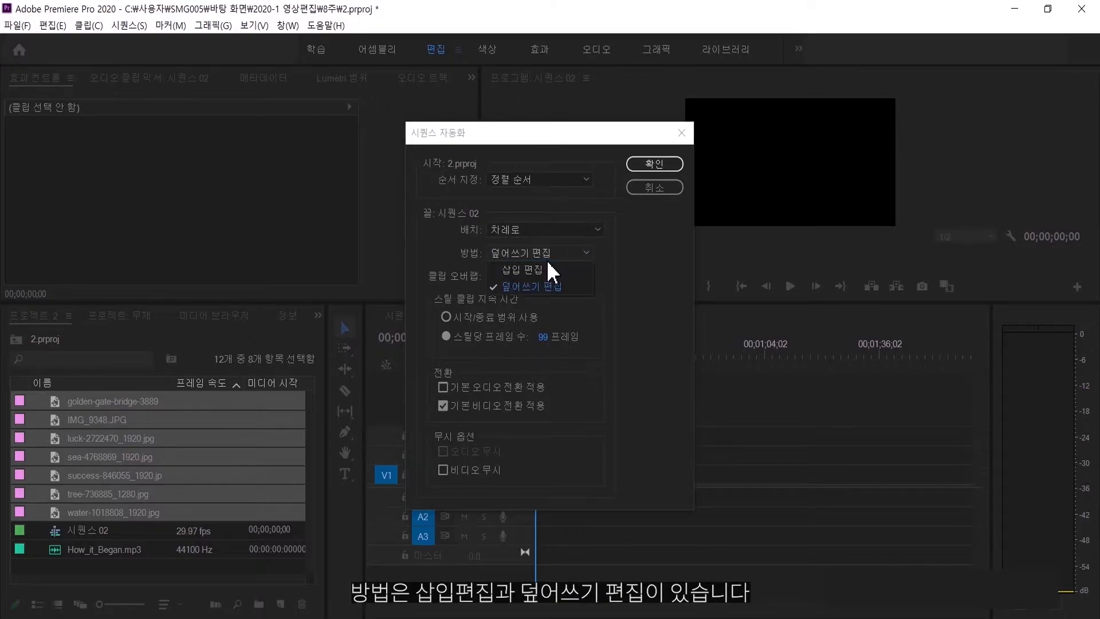
{"action": "left_click", "coordinate": [517, 282]}
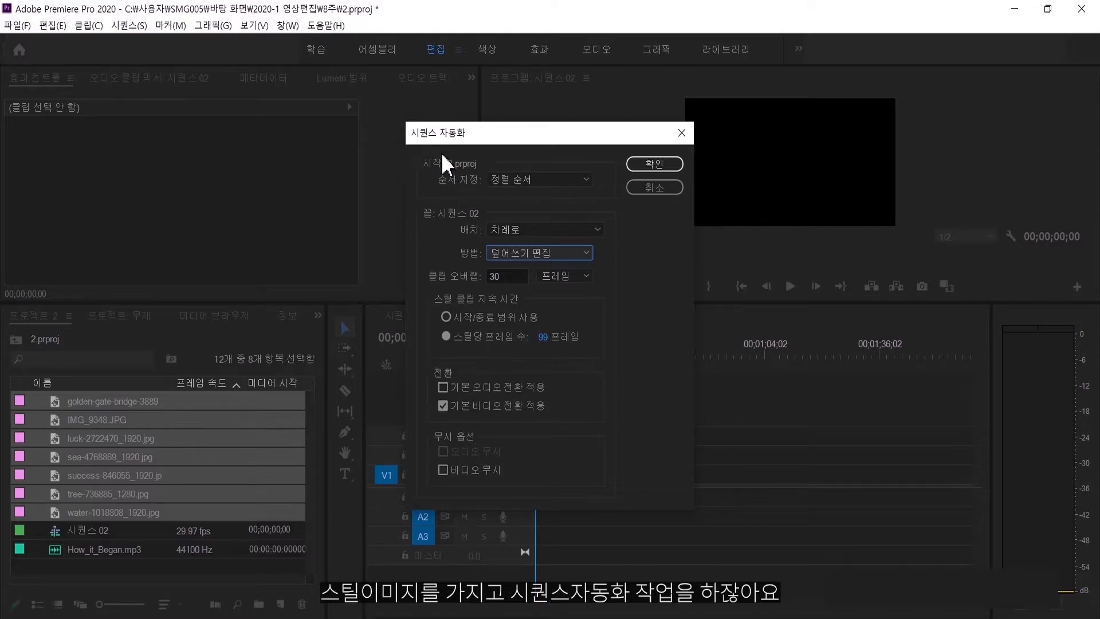
Set the still clip duration to 90 frames per still and apply the automation to the sequence
{"action": "left_click", "coordinate": [545, 338]}
{"action": "type", "text": "150"}
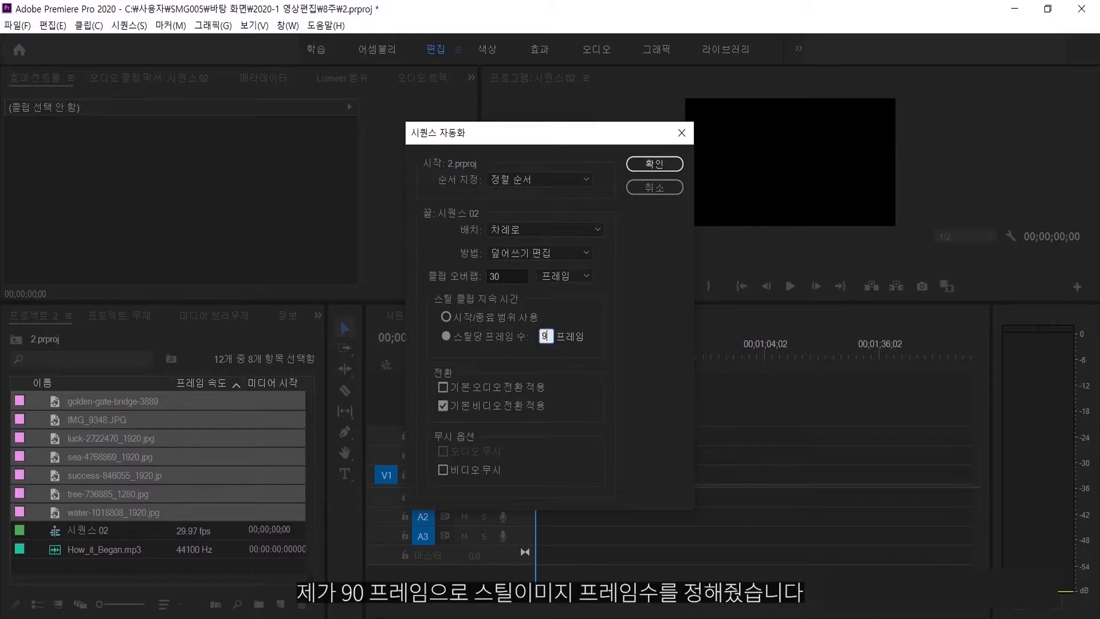
{"action": "left_click", "coordinate": [526, 345]}
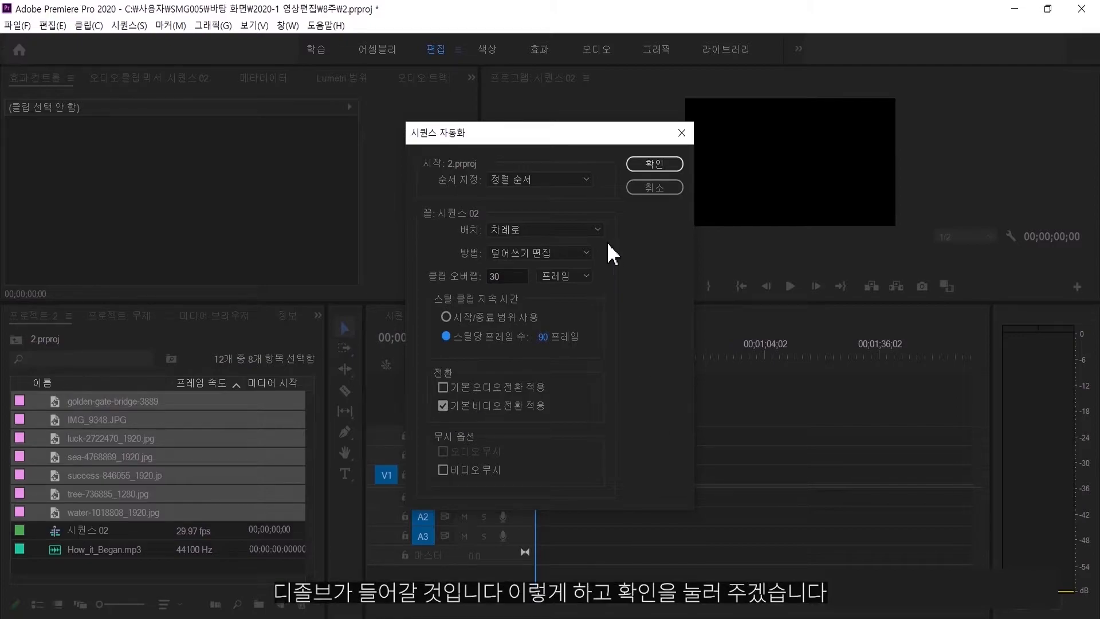
{"action": "left_click", "coordinate": [651, 163]}
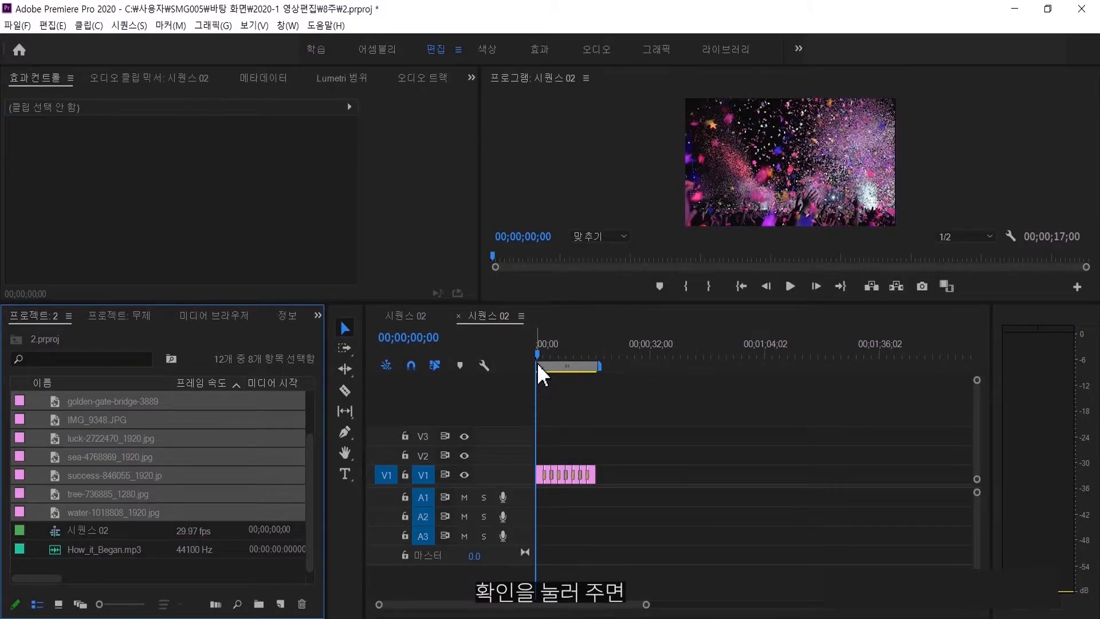
Play and scrub the start of the sequence to examine the cross dissolve between the first two images
{"action": "key", "text": "equal"}
{"action": "key", "text": "equal"}
{"action": "key", "text": "equal"}
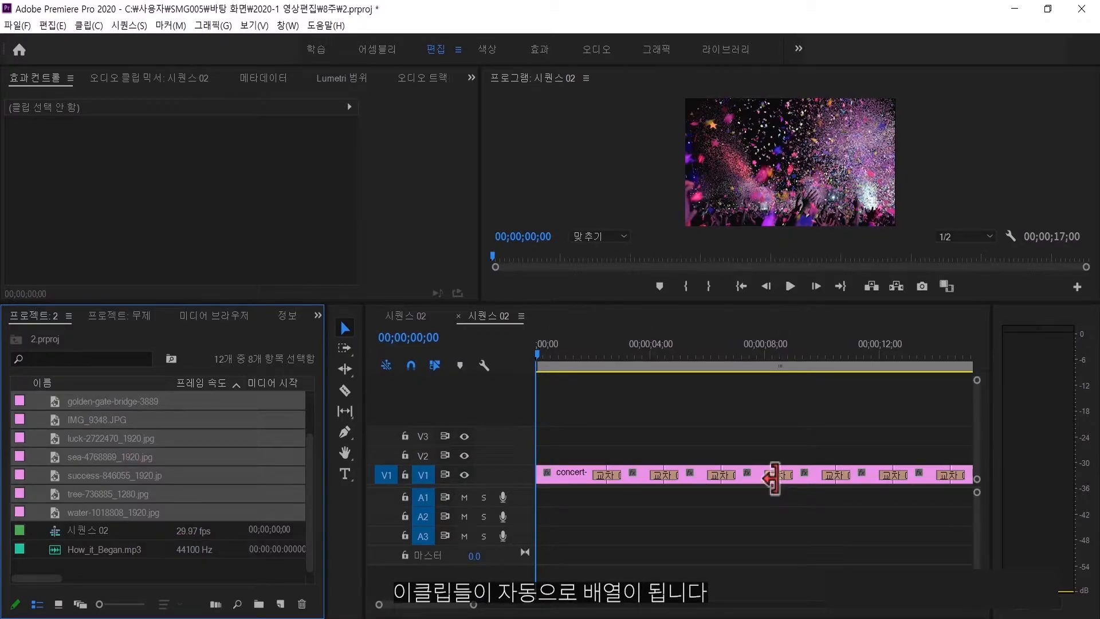
{"action": "left_click", "coordinate": [594, 362]}
{"action": "key", "text": "space"}
{"action": "left_click", "coordinate": [567, 472]}
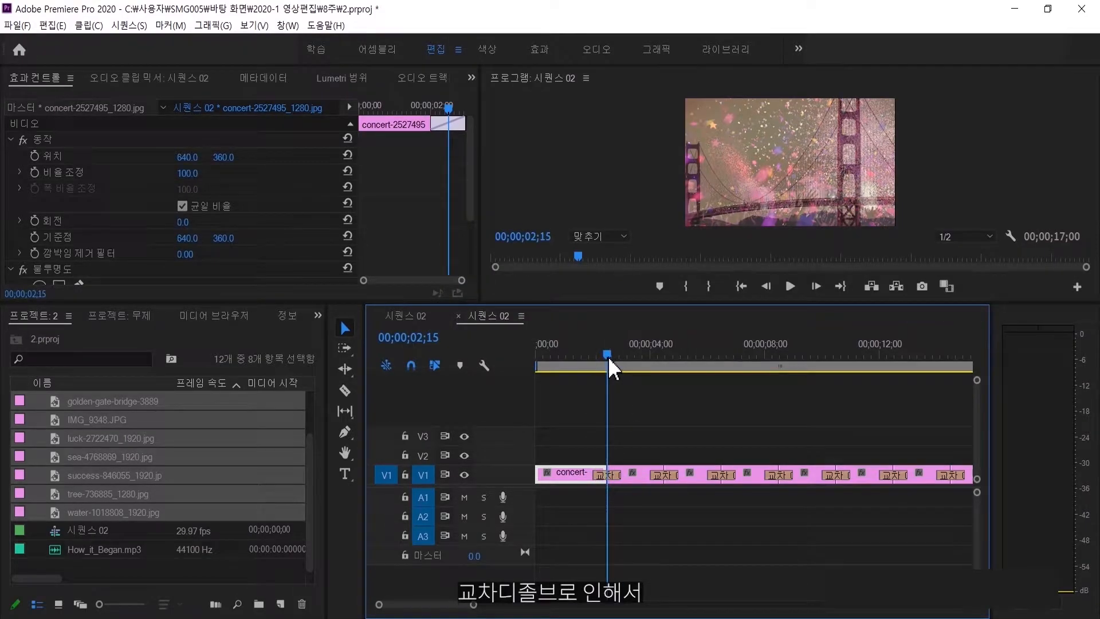
{"action": "mouse_move", "coordinate": [607, 356]}
{"action": "left_mouse_down"}
{"action": "mouse_move", "coordinate": [618, 359]}
{"action": "mouse_move", "coordinate": [603, 364]}
{"action": "mouse_move", "coordinate": [622, 365]}
{"action": "left_mouse_up"}
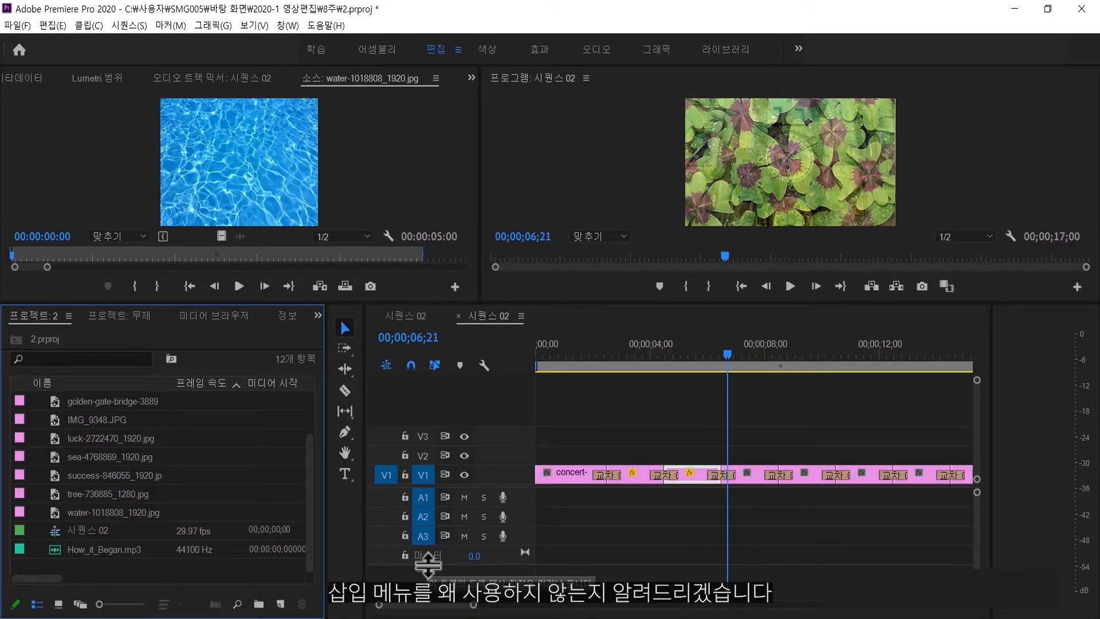
Place How_it_Began.mp3 on track A1 at the sequence start and delete all image clips from V1
{"action": "left_click_drag", "start_coordinate": [562, 355], "coordinate": [530, 370]}
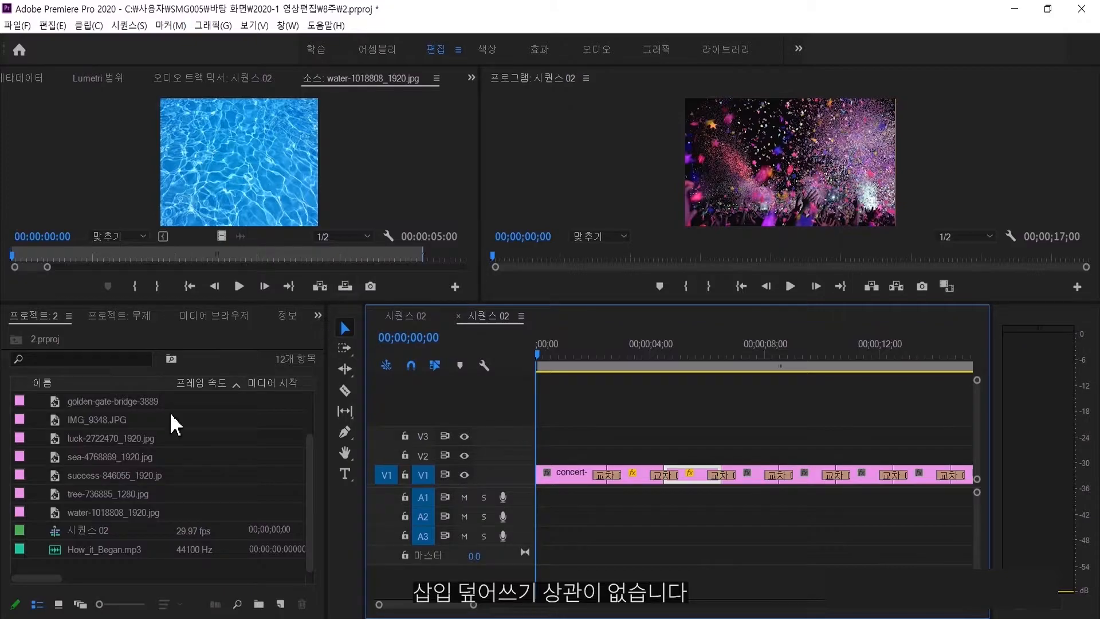
{"action": "left_click_drag", "start_coordinate": [56, 550], "coordinate": [546, 500]}
{"action": "left_click_drag", "start_coordinate": [870, 411], "coordinate": [517, 483]}
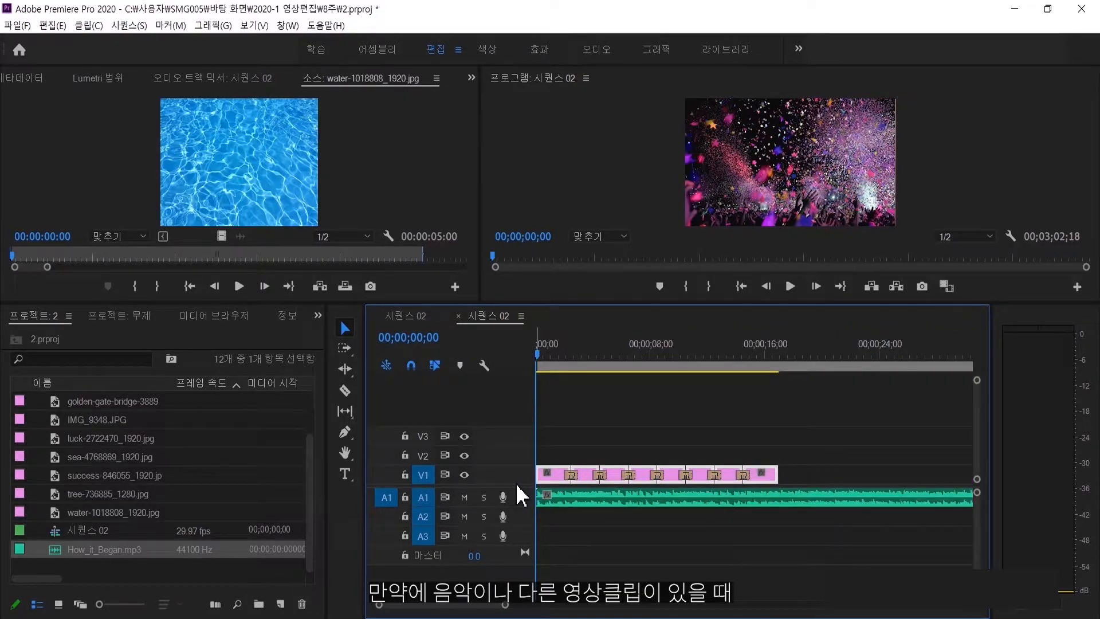
{"action": "key", "text": "Delete"}
Try automating the seven images from golden-gate-bridge through water-1018808_1920.jpg to the sequence with the 삽입 편집 (insert edit) method
{"action": "left_click_drag", "start_coordinate": [45, 401], "coordinate": [81, 516]}
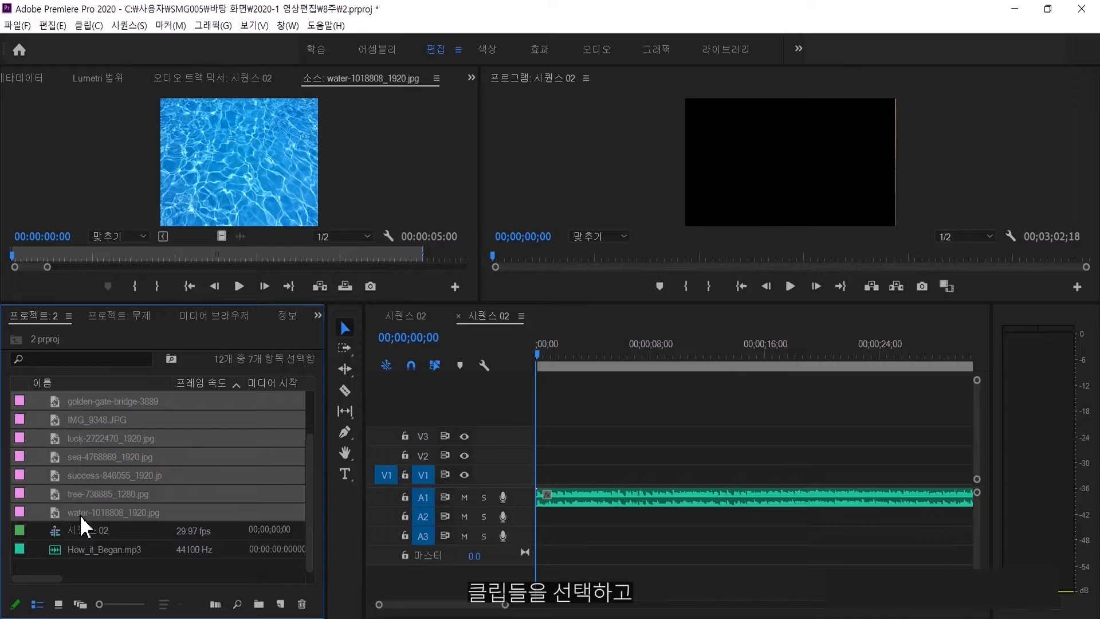
{"action": "left_click", "coordinate": [215, 603]}
{"action": "left_click", "coordinate": [567, 252]}
{"action": "left_click", "coordinate": [533, 286]}
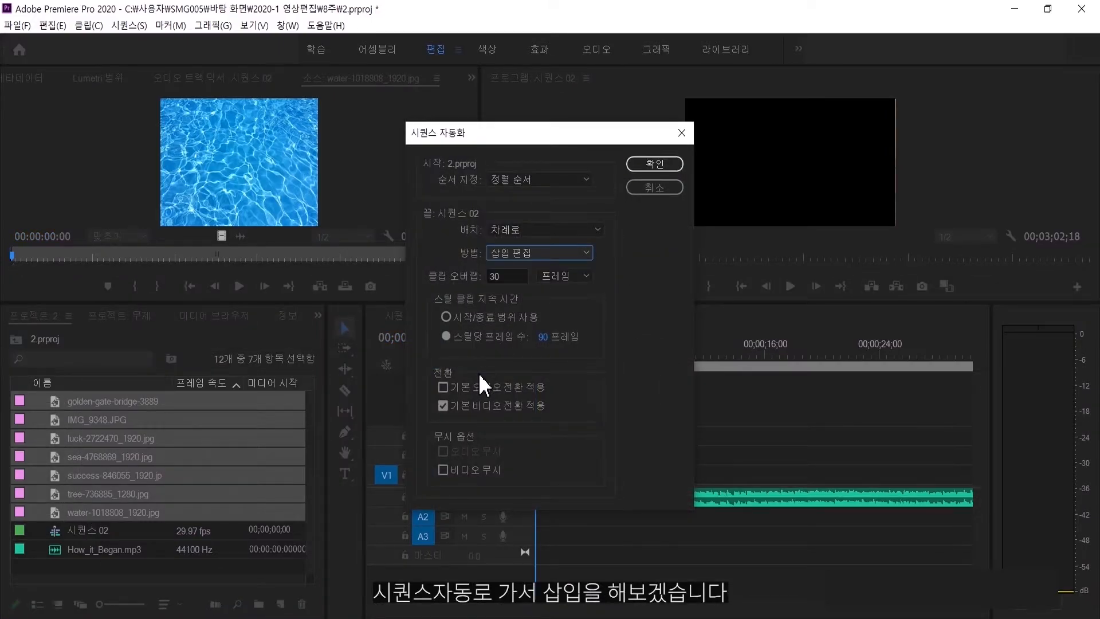
{"action": "left_click", "coordinate": [654, 164]}
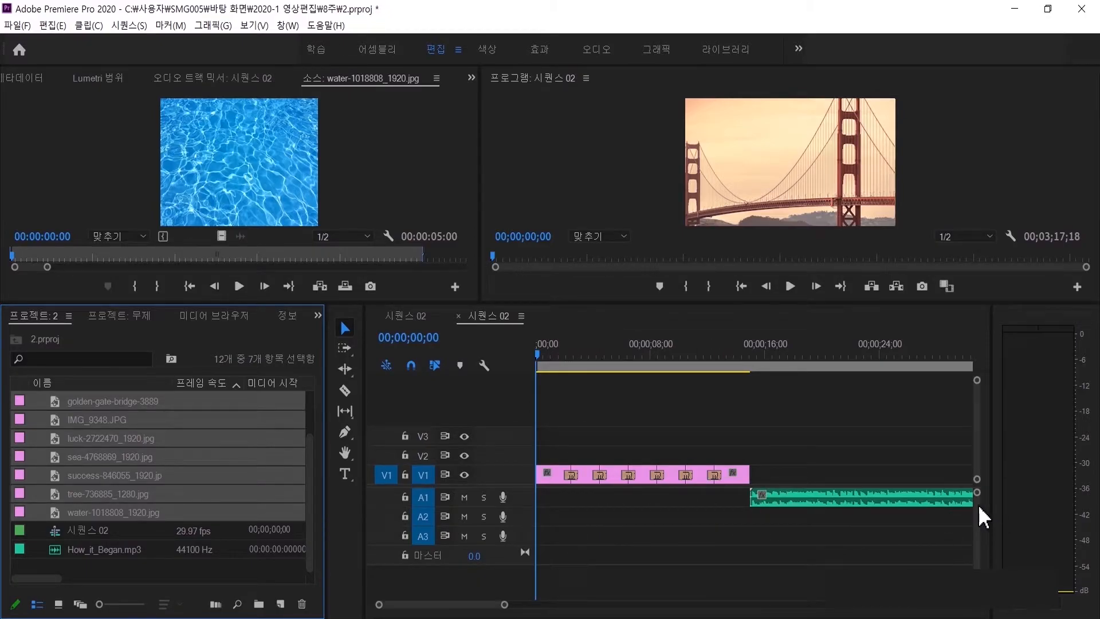
{"action": "key", "text": "shift+Delete"}
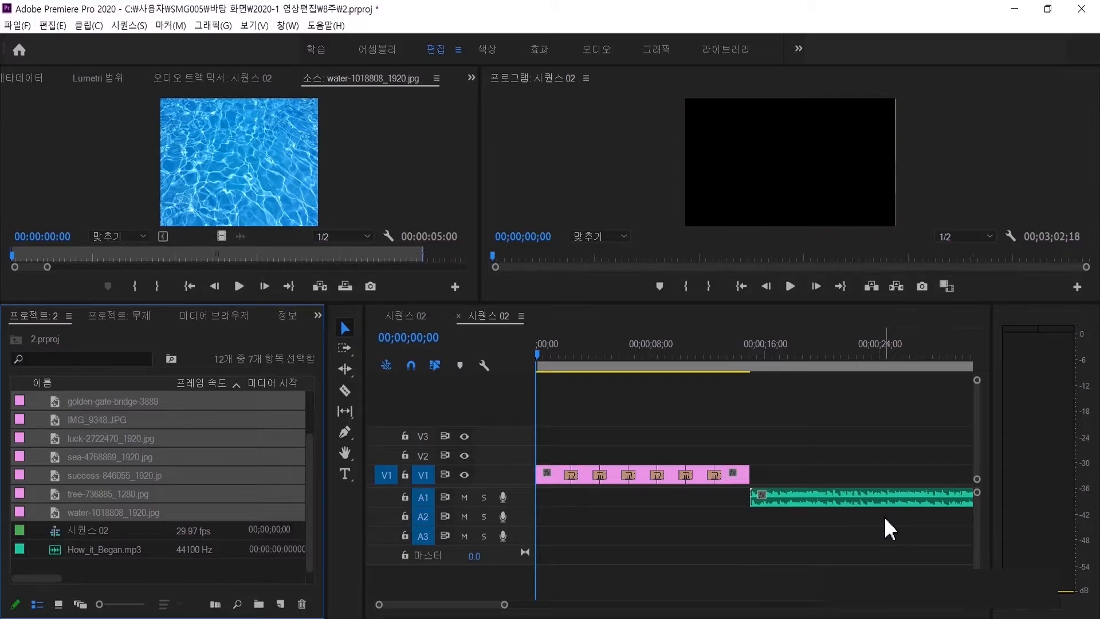
Automate the seven selected images, golden-gate-bridge through water-1018808_1920.jpg, to the sequence with the 덮어쓰기 편집 (overwrite edit) method
{"action": "left_click", "coordinate": [216, 604]}
{"action": "left_click", "coordinate": [526, 284]}
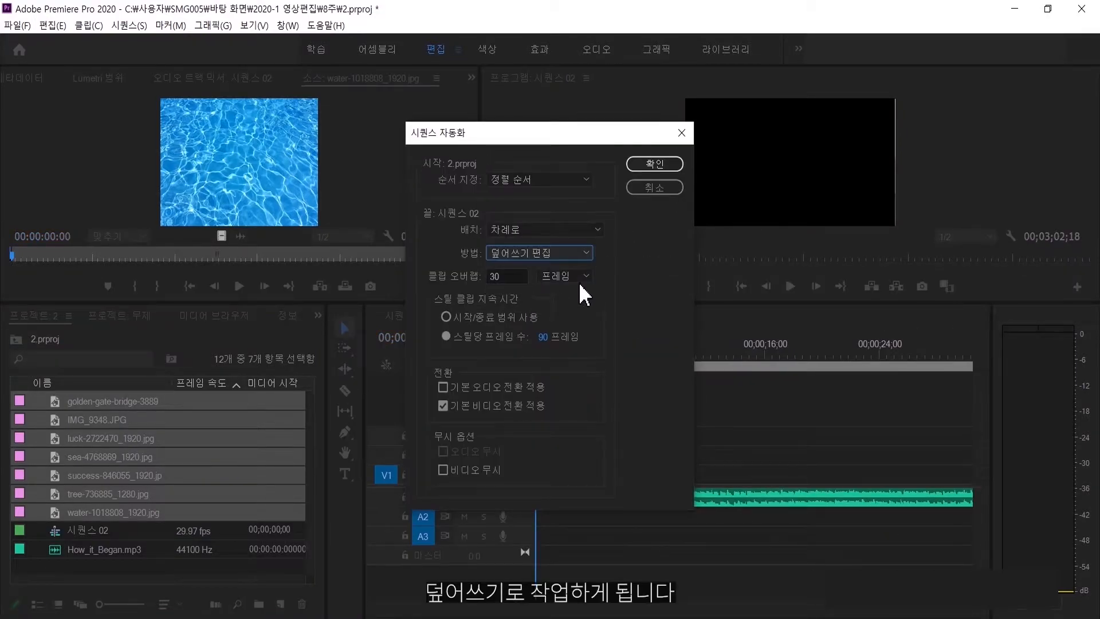
{"action": "left_click", "coordinate": [638, 168]}
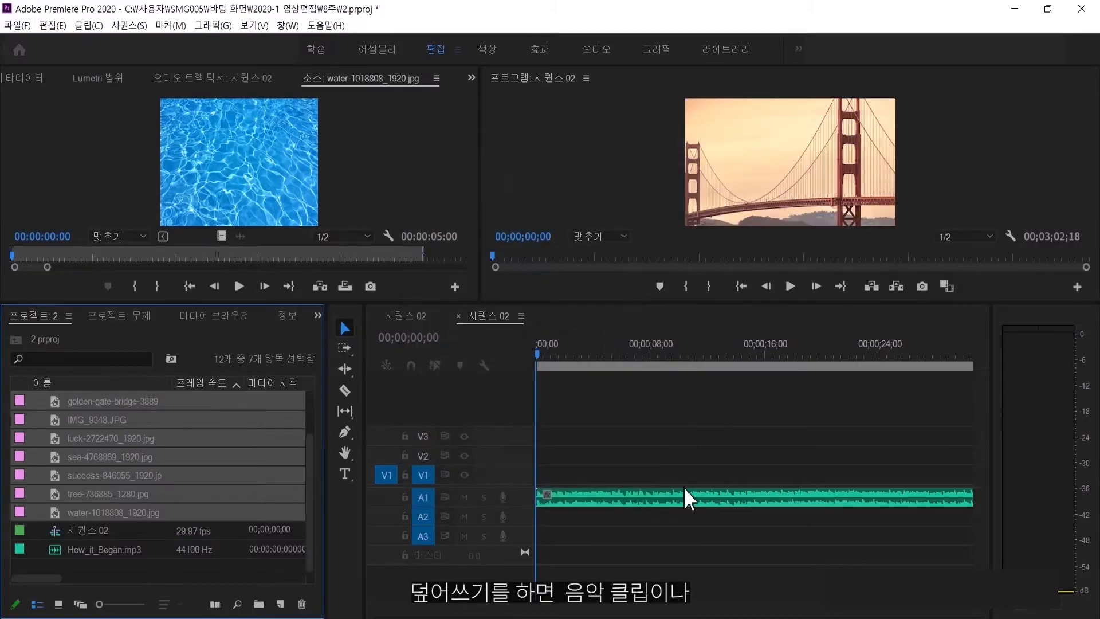
{"action": "left_click", "coordinate": [592, 500]}
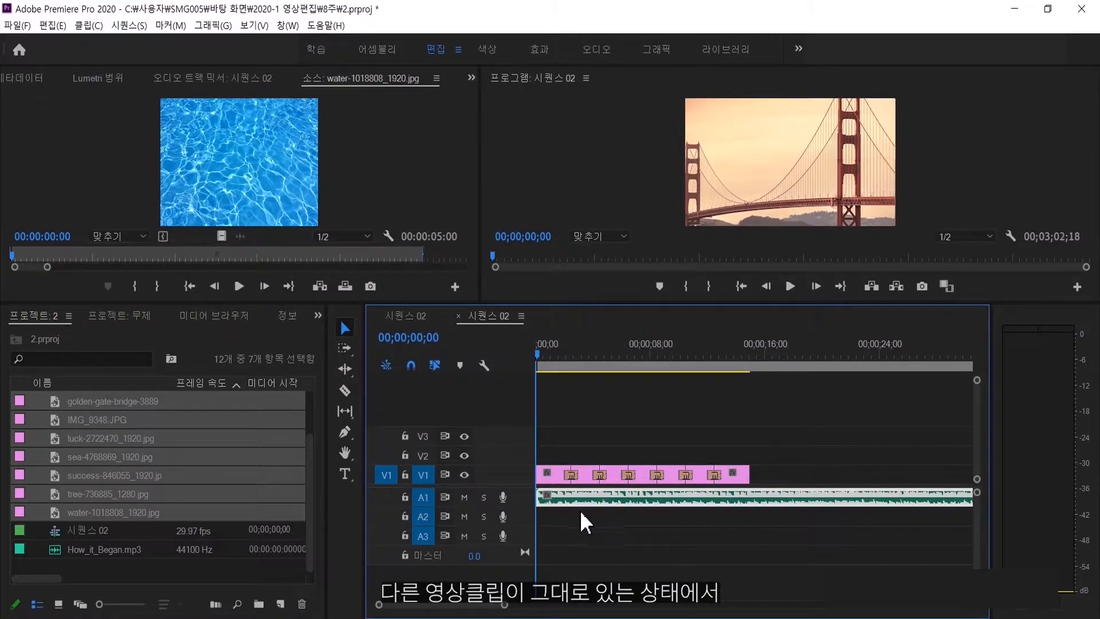
{"action": "left_click_drag", "start_coordinate": [541, 436], "coordinate": [747, 484]}
{"action": "left_click_drag", "start_coordinate": [785, 437], "coordinate": [545, 481]}
{"action": "left_click_drag", "start_coordinate": [545, 481], "coordinate": [530, 449]}
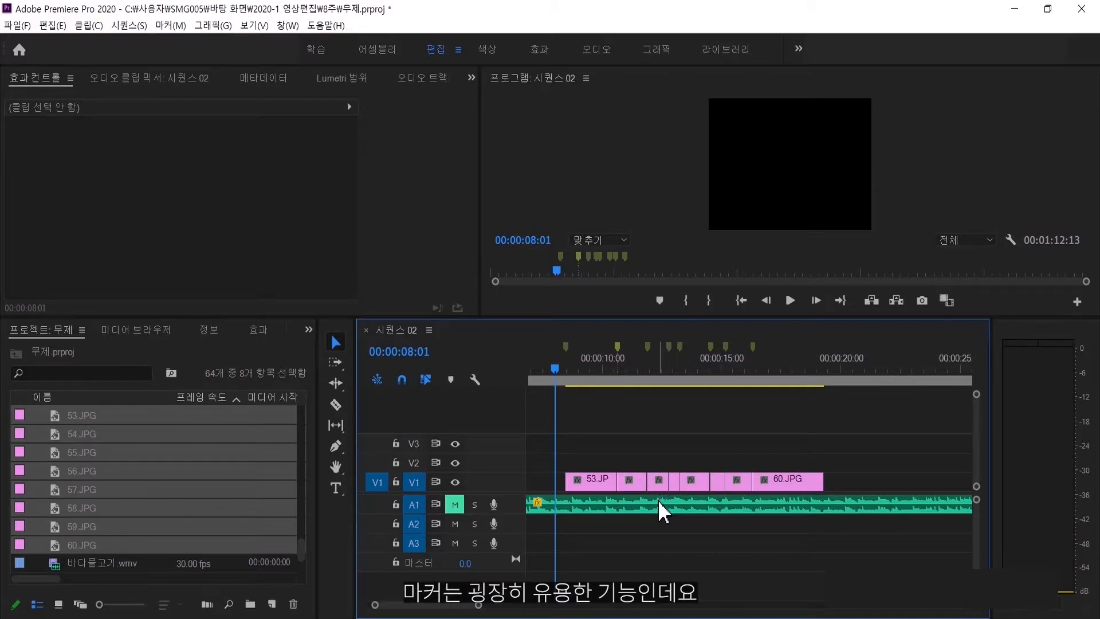
Undo the image placement and automate 53.JPG through 60.JPG to the sequence again at unnumbered markers (번호가 없는 마커에서) with 덮어쓰기 편집 (overwrite edit)
{"action": "key", "text": "ctrl+z"}
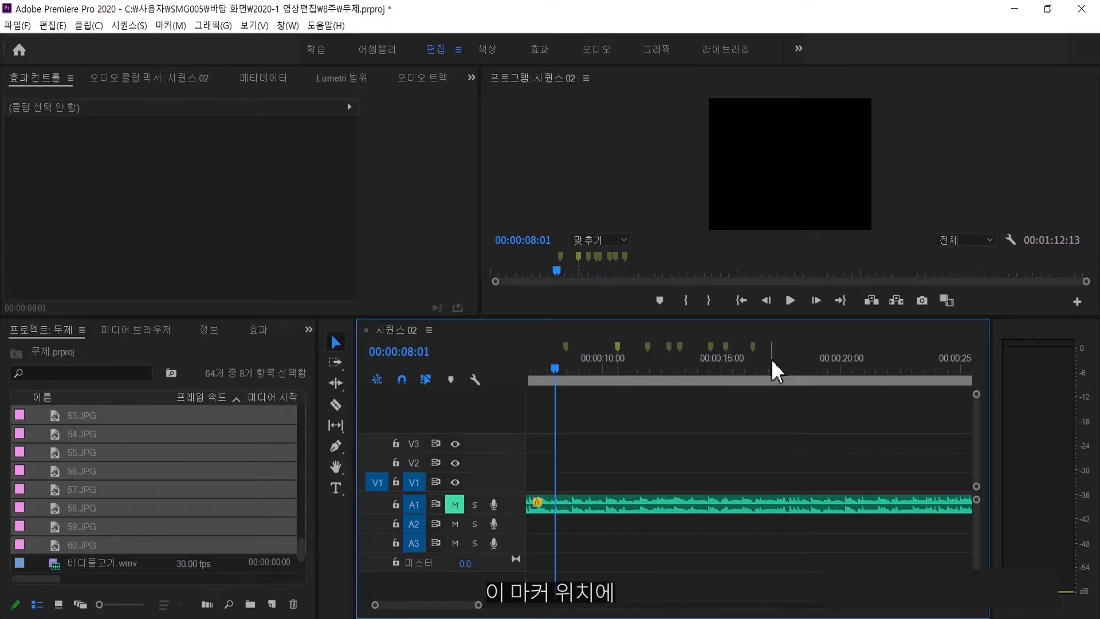
{"action": "left_click", "coordinate": [207, 603]}
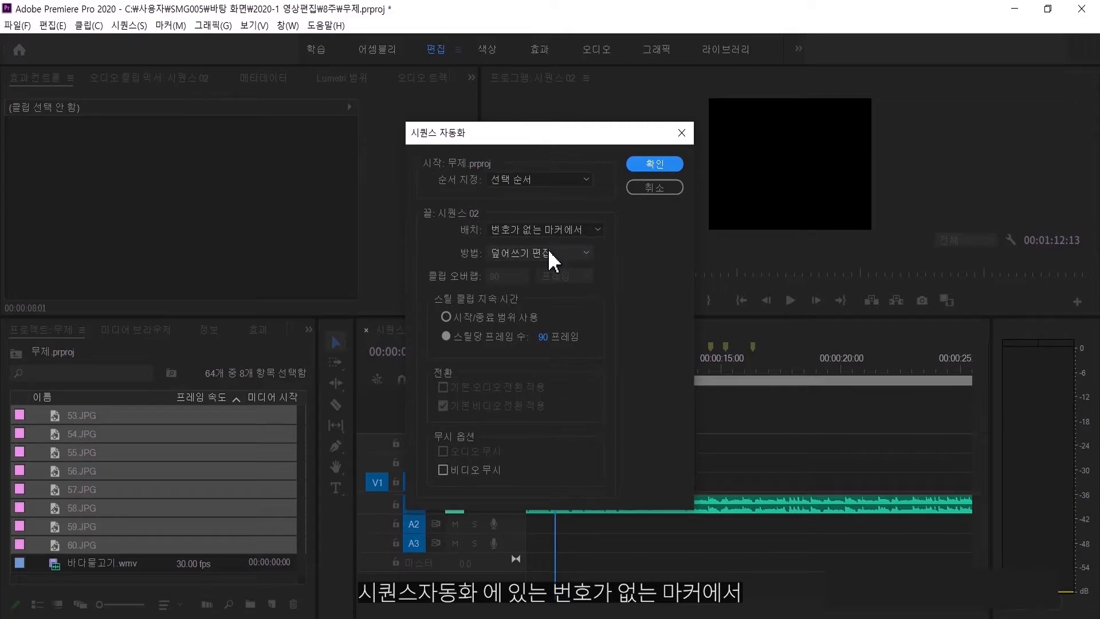
{"action": "left_click", "coordinate": [554, 232]}
{"action": "left_click", "coordinate": [553, 263]}
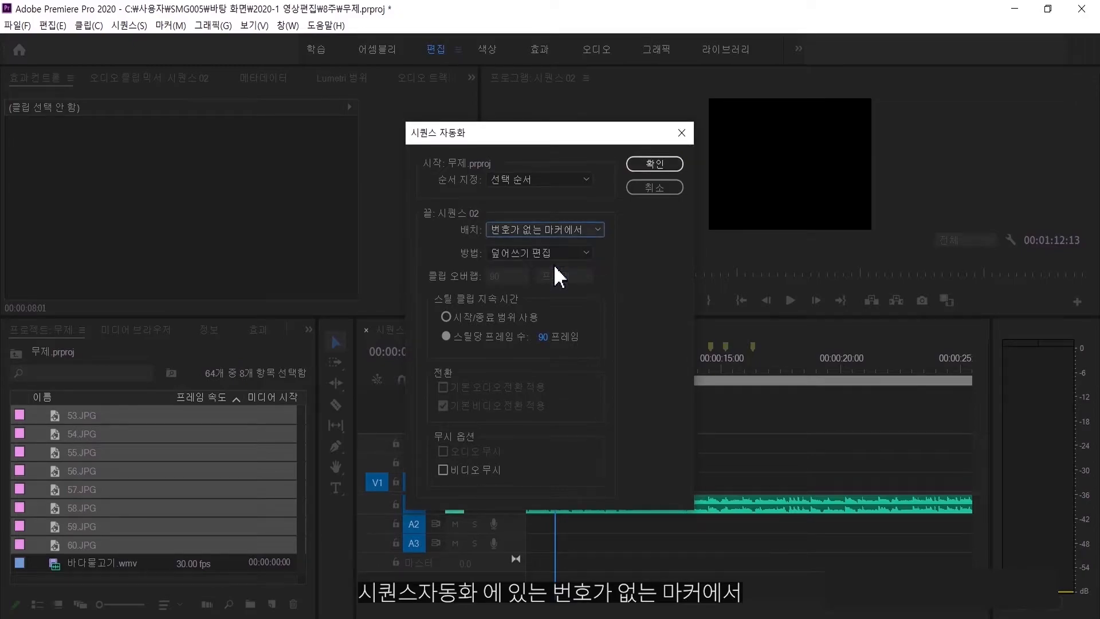
{"action": "left_click", "coordinate": [590, 229]}
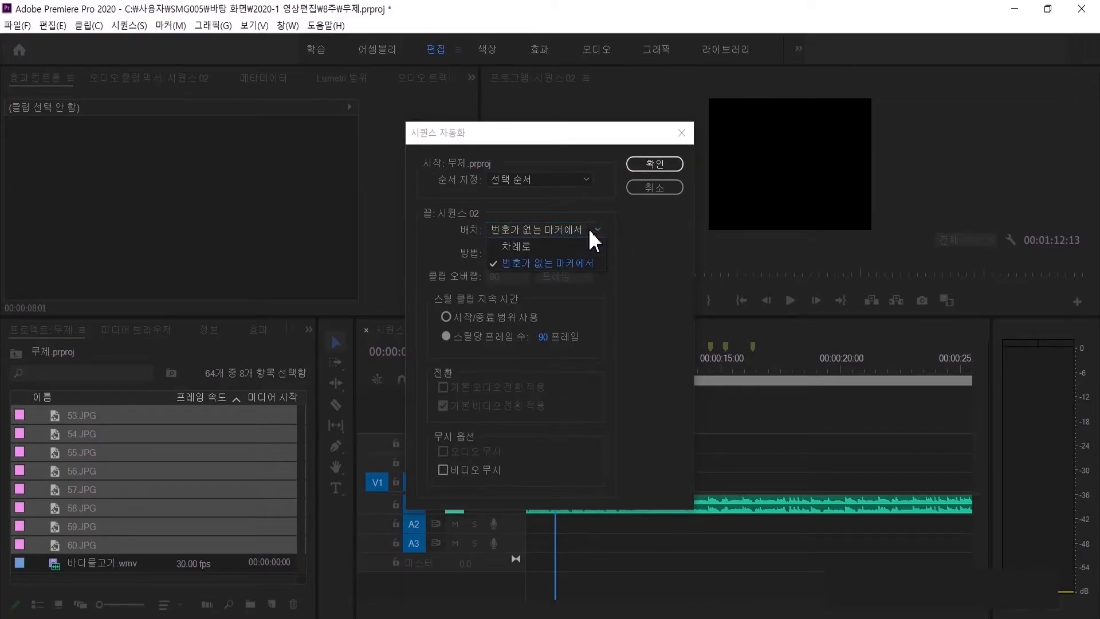
{"action": "left_click", "coordinate": [566, 262]}
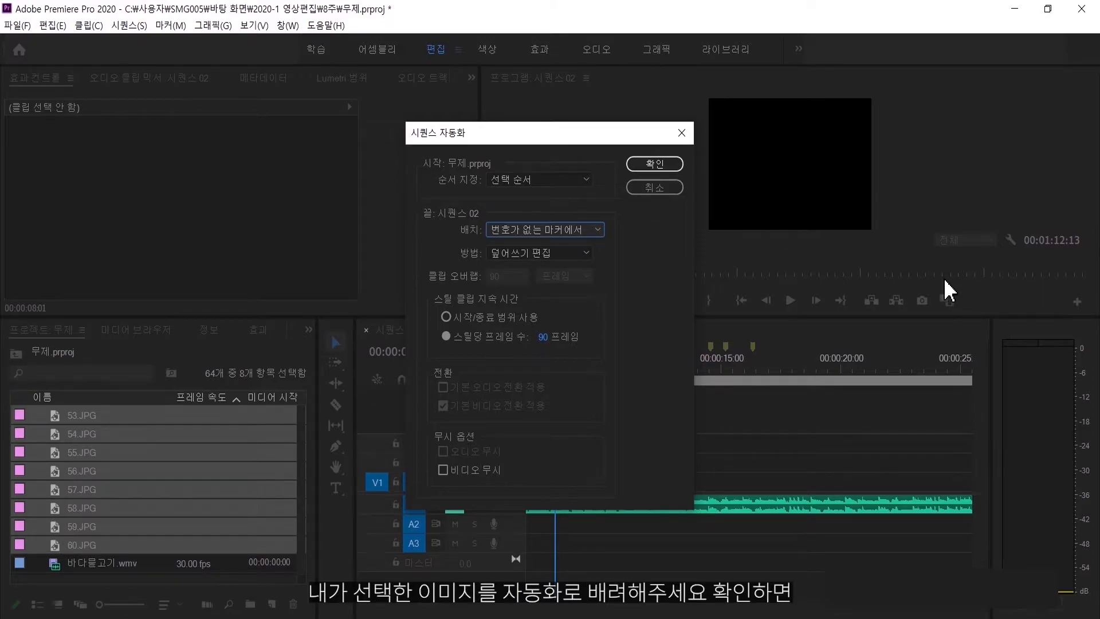
{"action": "left_click", "coordinate": [656, 162]}
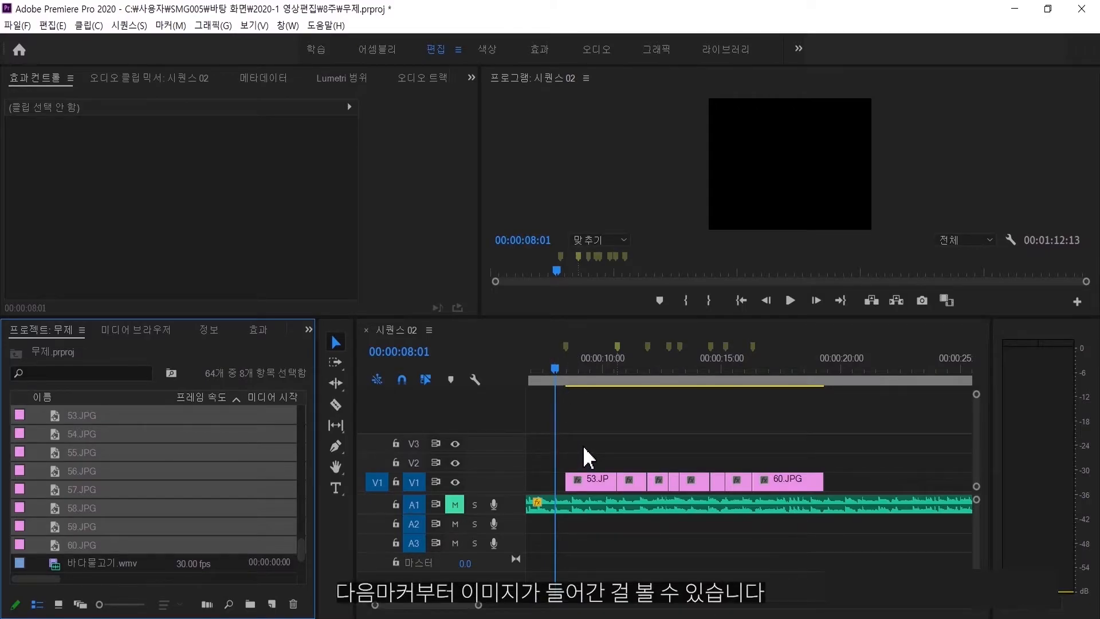
Play the sequence from about 00:00:08:18 to check how the placed images change at the markers
{"action": "left_click_drag", "start_coordinate": [554, 366], "coordinate": [568, 367]}
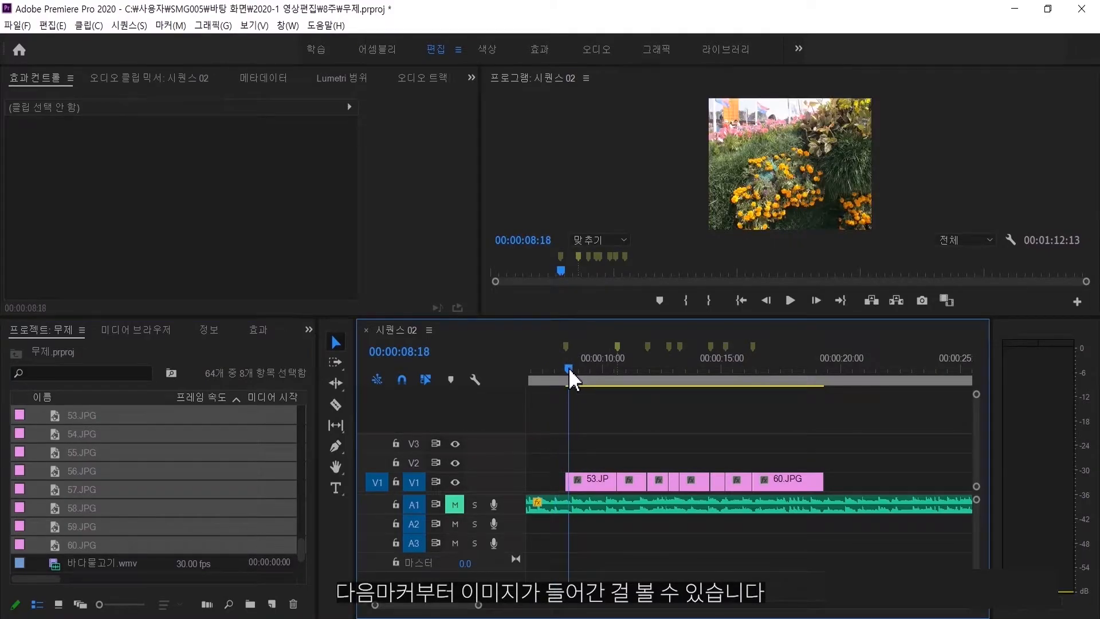
{"action": "key", "text": "space"}
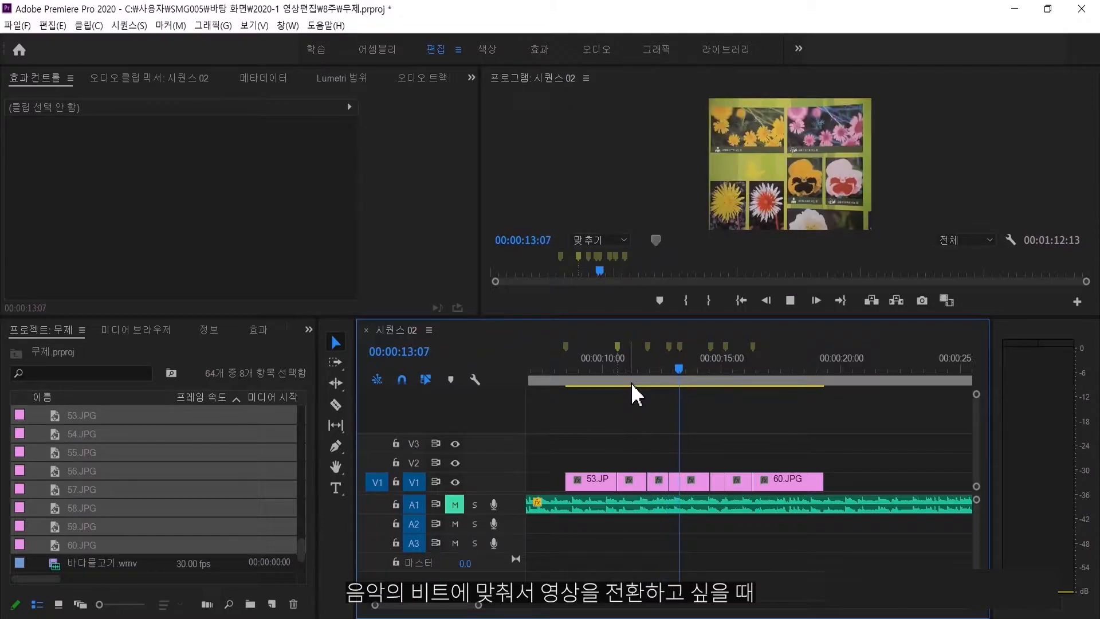
{"action": "key", "text": "space"}
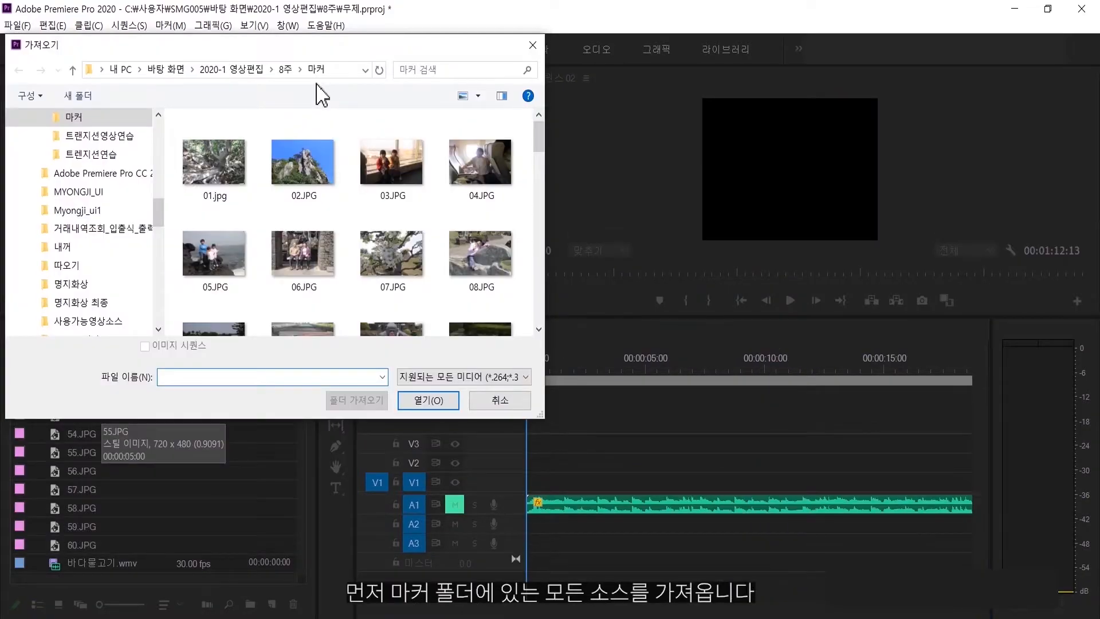
Look through the 마커 folder's source files and inspect the frame sizes of the imported images and videos in the project
{"action": "left_click_drag", "start_coordinate": [538, 143], "coordinate": [541, 184]}
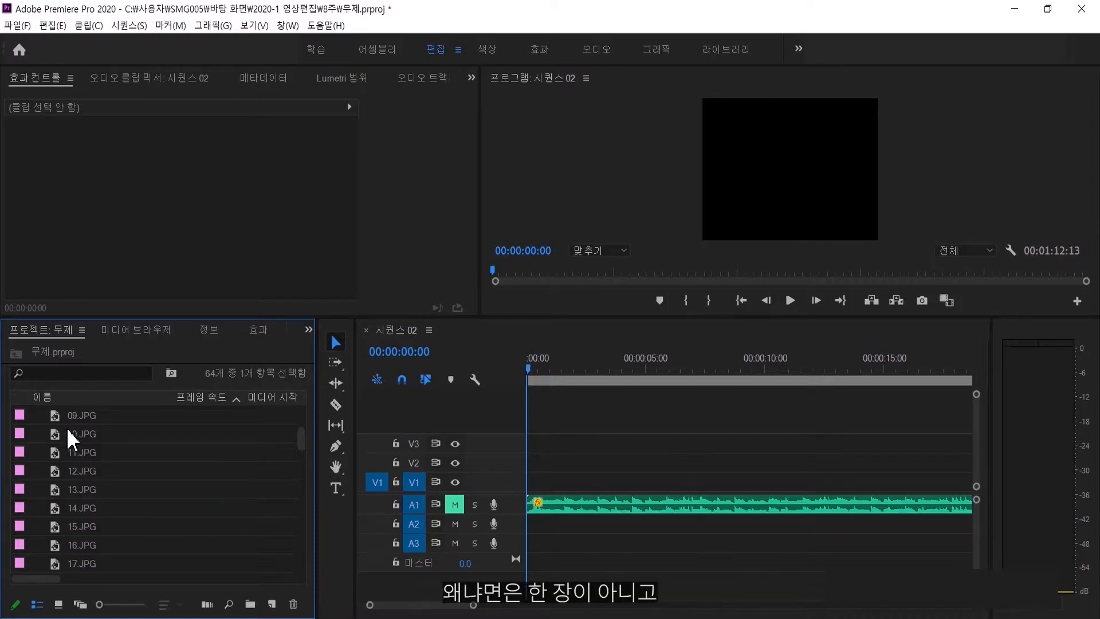
{"action": "left_click_drag", "start_coordinate": [46, 421], "coordinate": [61, 545]}
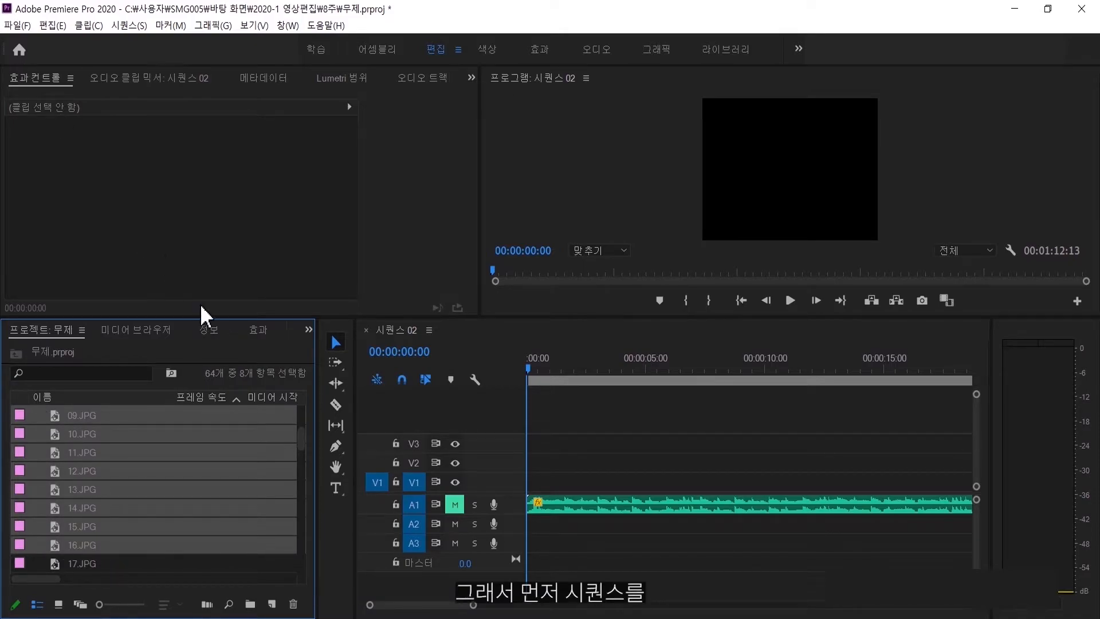
{"action": "left_click_drag", "start_coordinate": [302, 450], "coordinate": [304, 570]}
{"action": "left_click", "coordinate": [253, 491]}
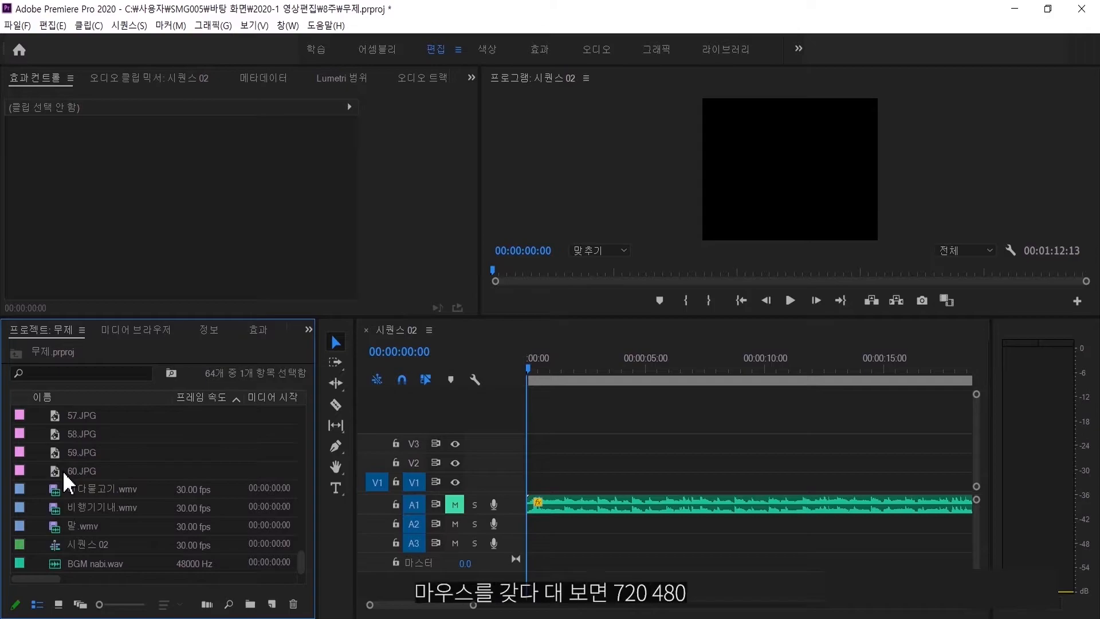
{"action": "mouse_move", "coordinate": [64, 473]}
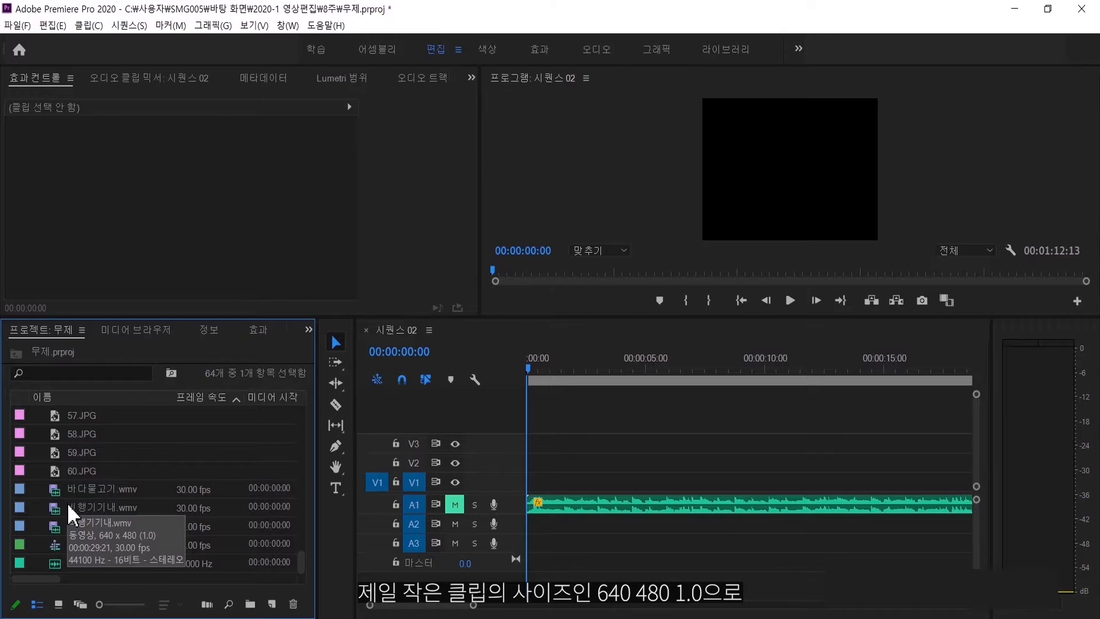
Start a new sequence with the 사용자 정의 (custom) editing mode and a timebase of 30.00 frames per second
{"action": "left_click", "coordinate": [17, 26]}
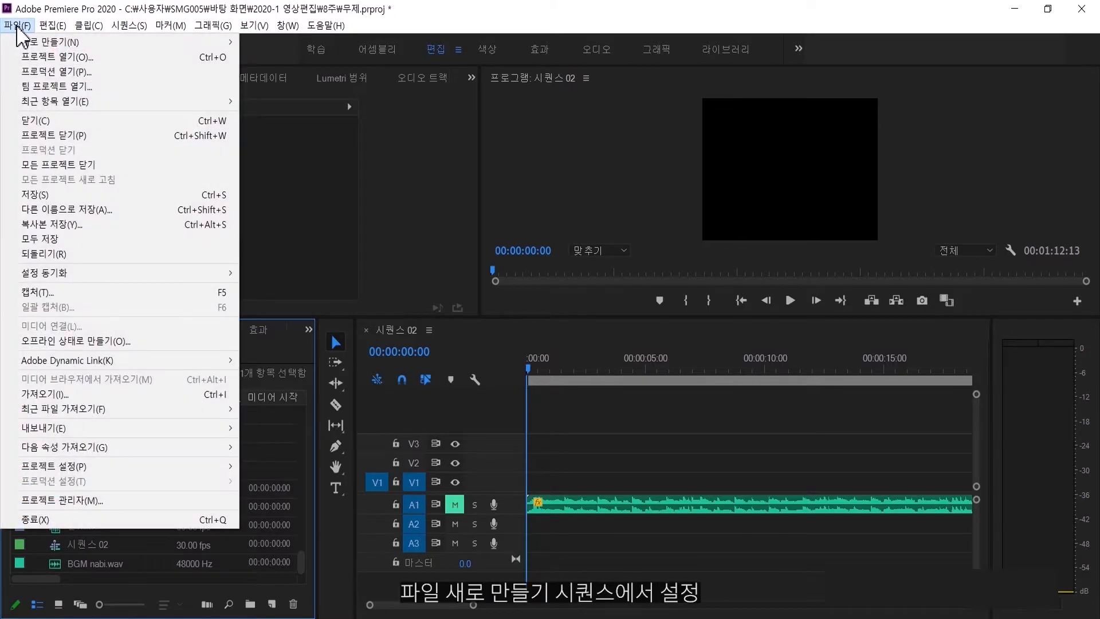
{"action": "mouse_move", "coordinate": [21, 42]}
{"action": "left_click", "coordinate": [276, 86]}
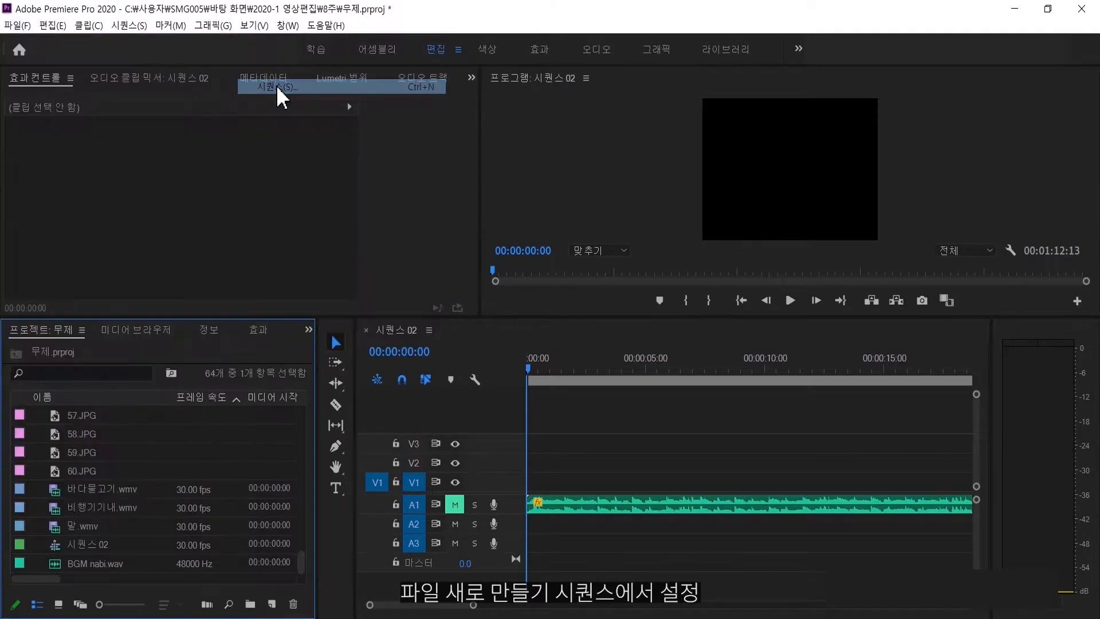
{"action": "left_click", "coordinate": [408, 83]}
{"action": "left_click", "coordinate": [554, 110]}
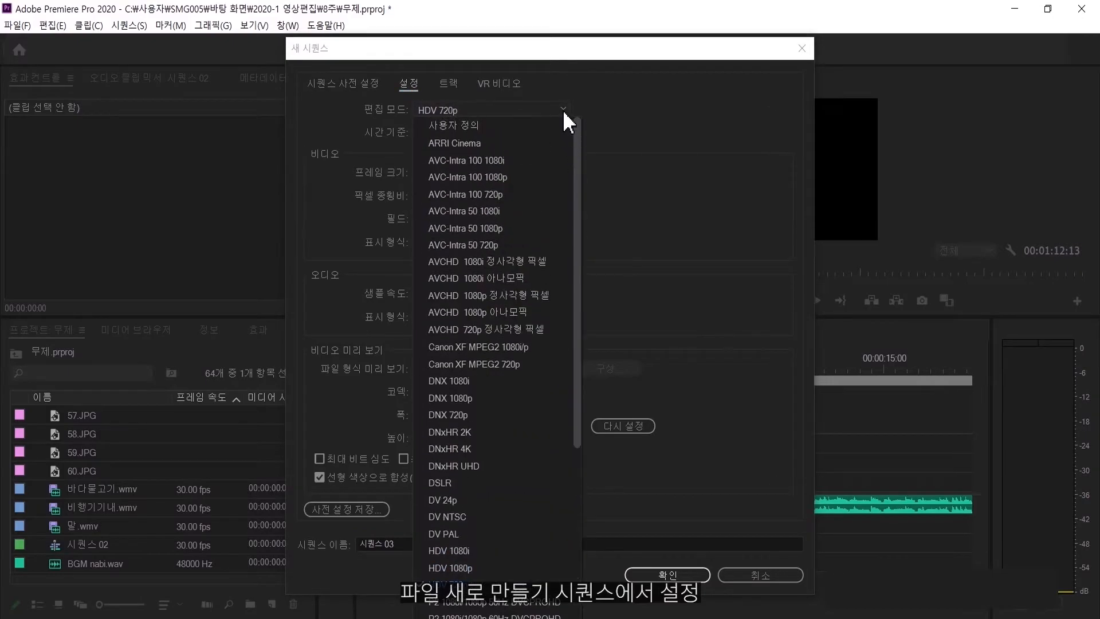
{"action": "left_click", "coordinate": [527, 122]}
{"action": "left_click", "coordinate": [494, 128]}
{"action": "left_click", "coordinate": [500, 273]}
Set the new sequence's frame size to 640 by 480 and create the sequence
{"action": "left_click", "coordinate": [427, 172]}
{"action": "type", "text": "640"}
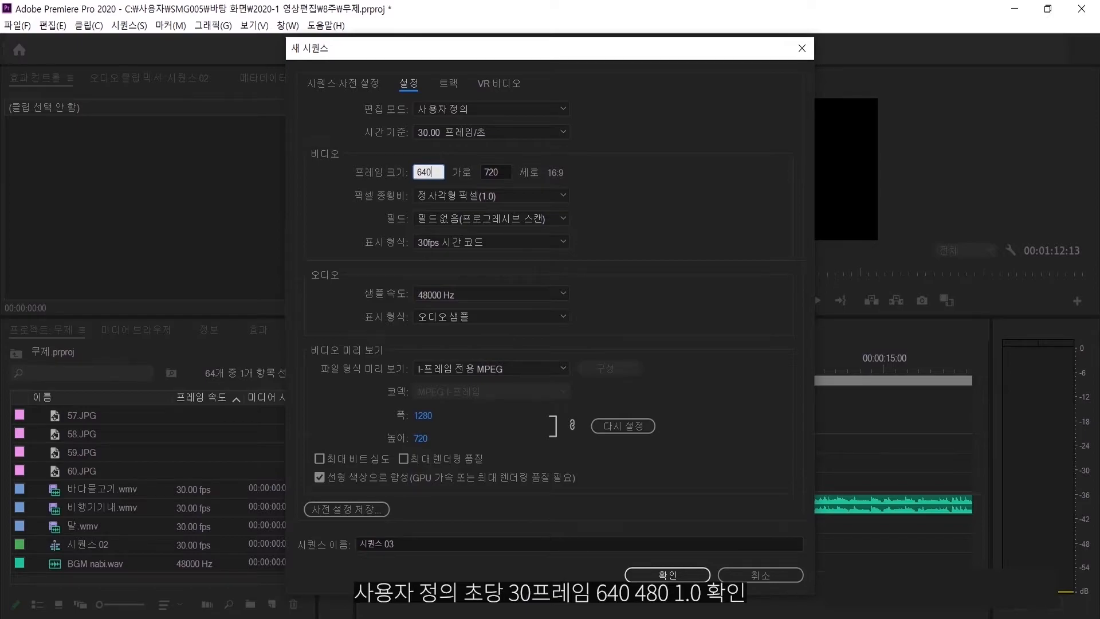
{"action": "left_click", "coordinate": [496, 170]}
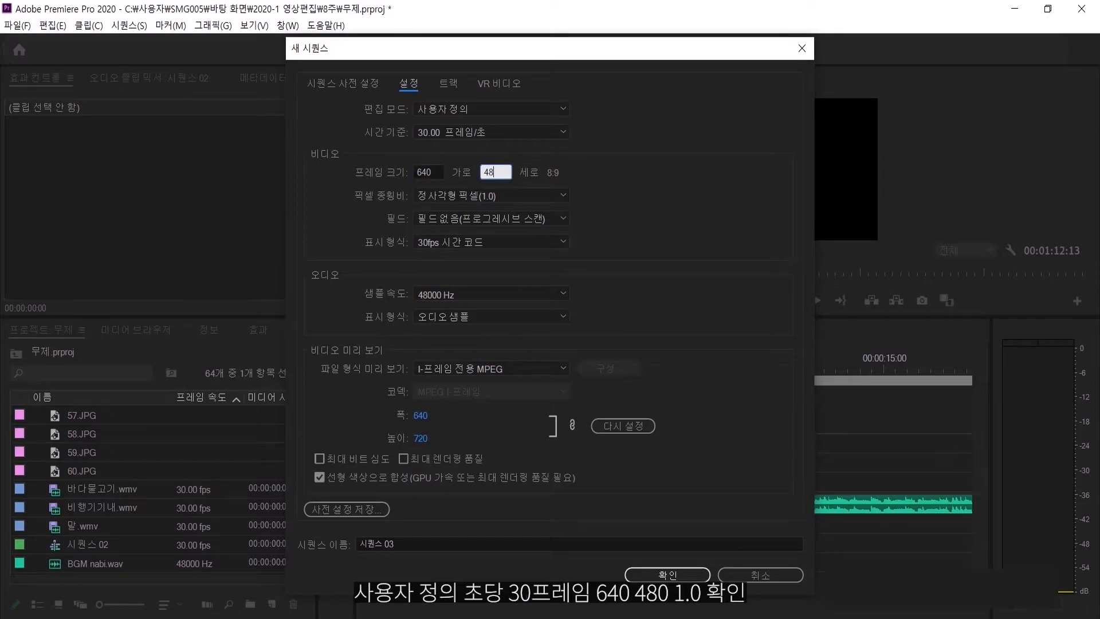
{"action": "type", "text": "480"}
{"action": "left_click", "coordinate": [671, 574]}
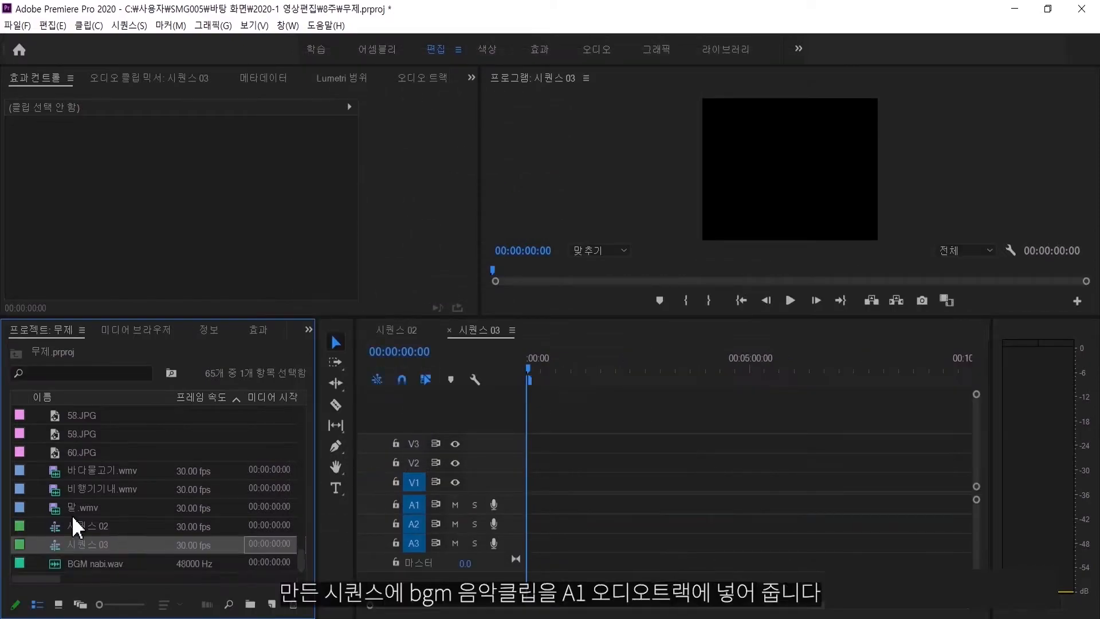
Place BGM nabi.wav on track A1 at the start of the new sequence and set its volume level to -35.0 dB
{"action": "left_click_drag", "start_coordinate": [56, 566], "coordinate": [532, 509]}
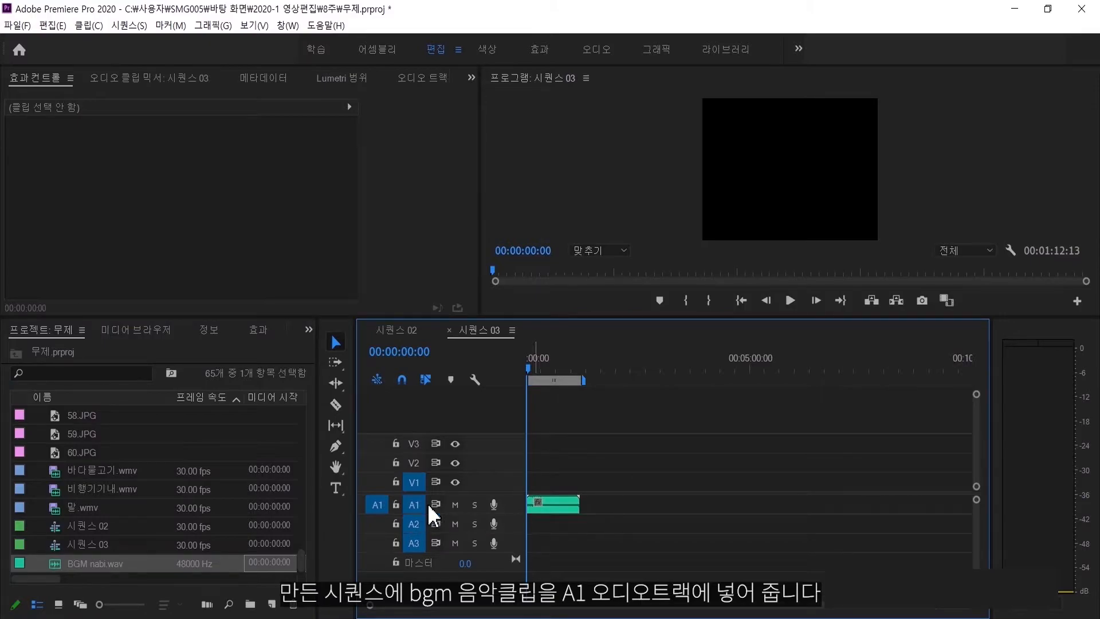
{"action": "left_click", "coordinate": [572, 506]}
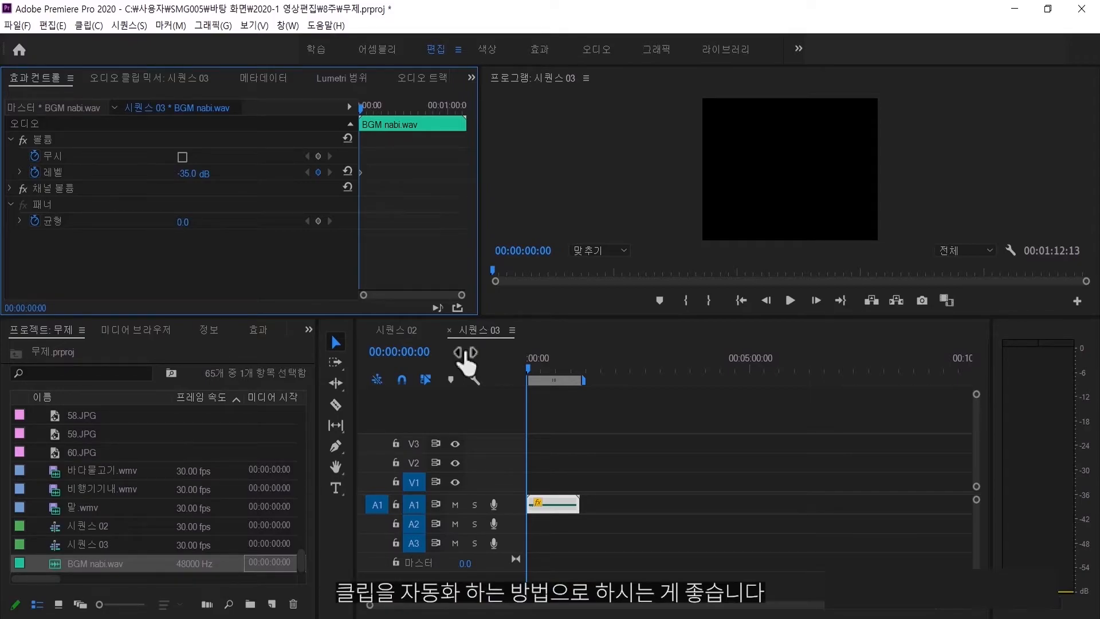
{"action": "left_click", "coordinate": [581, 408]}
Play the music from the start with no clip selected and add five sequence markers on the beat within the first 8 seconds
{"action": "key", "text": "backslash"}
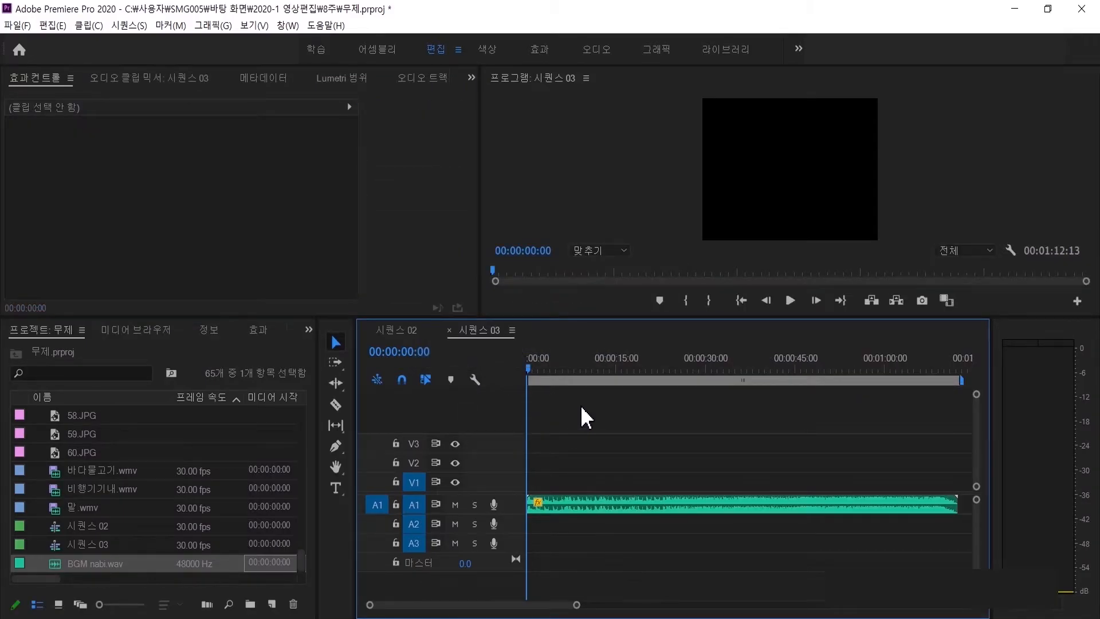
{"action": "key", "text": "space"}
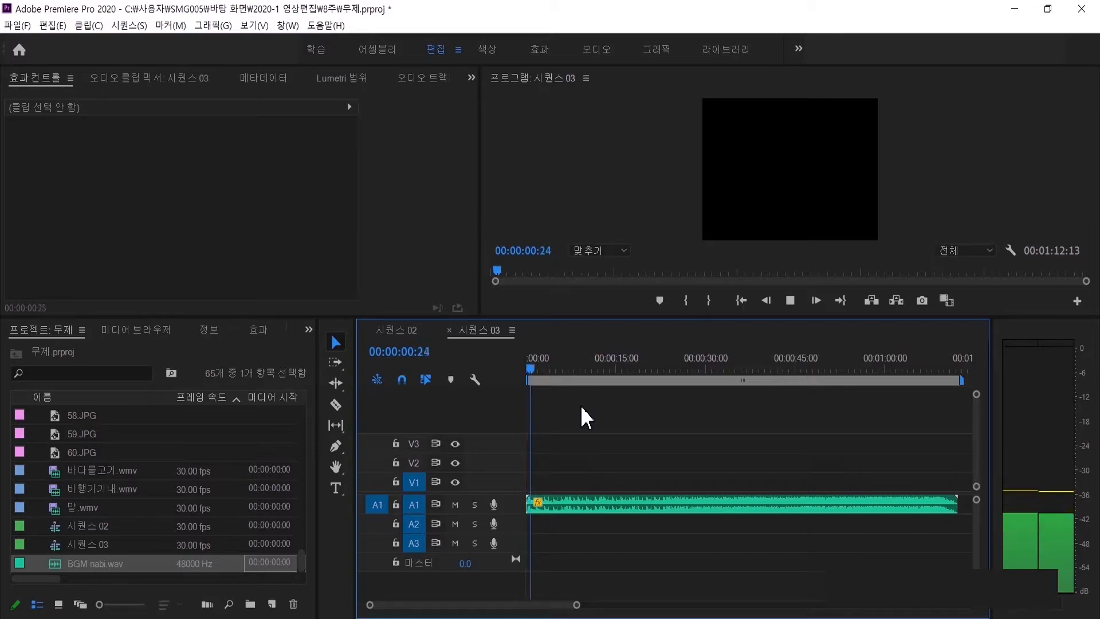
{"action": "key", "text": "m"}
{"action": "key", "text": "m"}
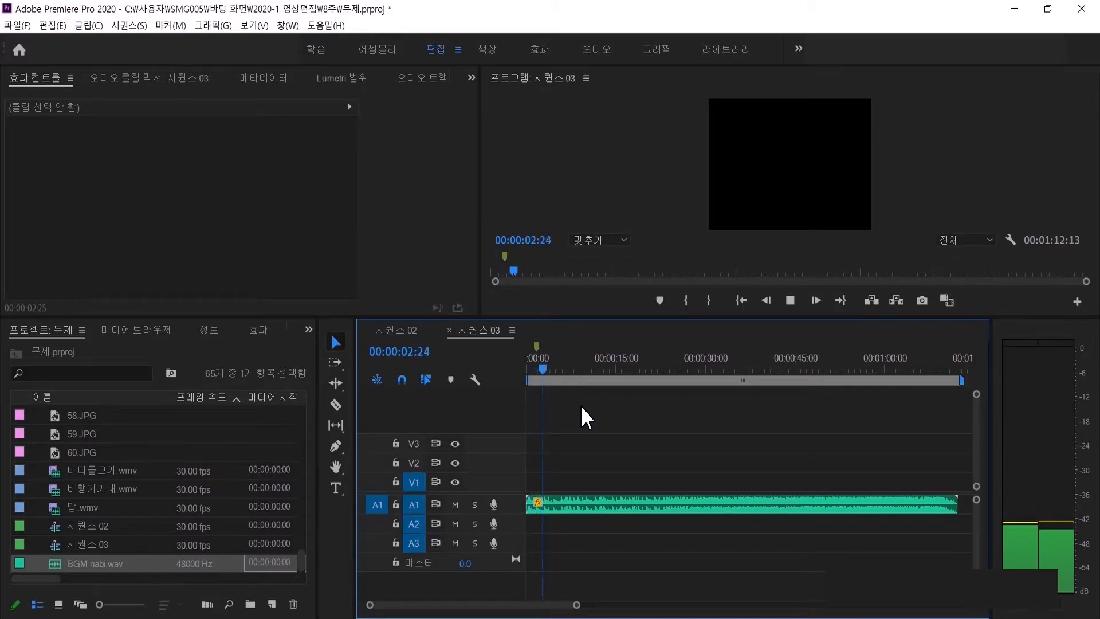
{"action": "key", "text": "m"}
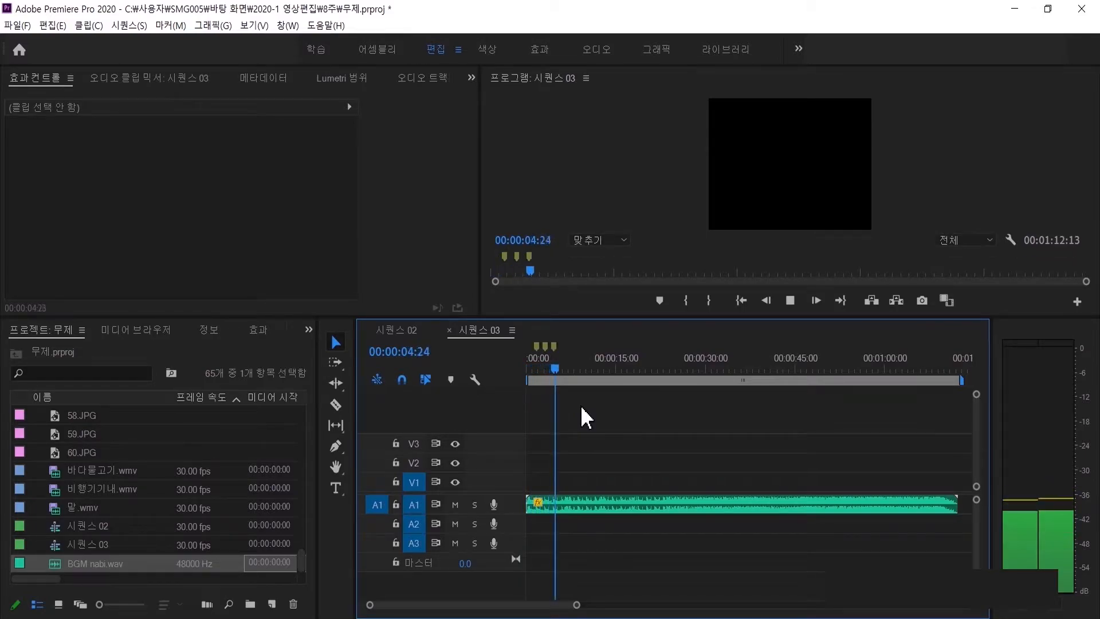
{"action": "key", "text": "m"}
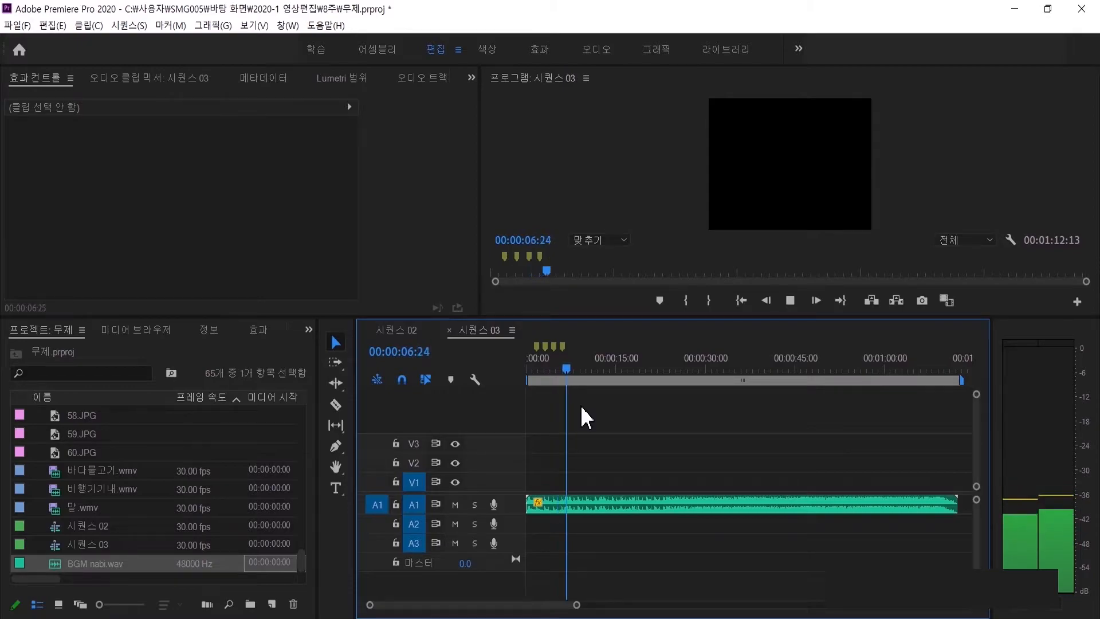
{"action": "key", "text": "m"}
{"action": "key", "text": "space"}
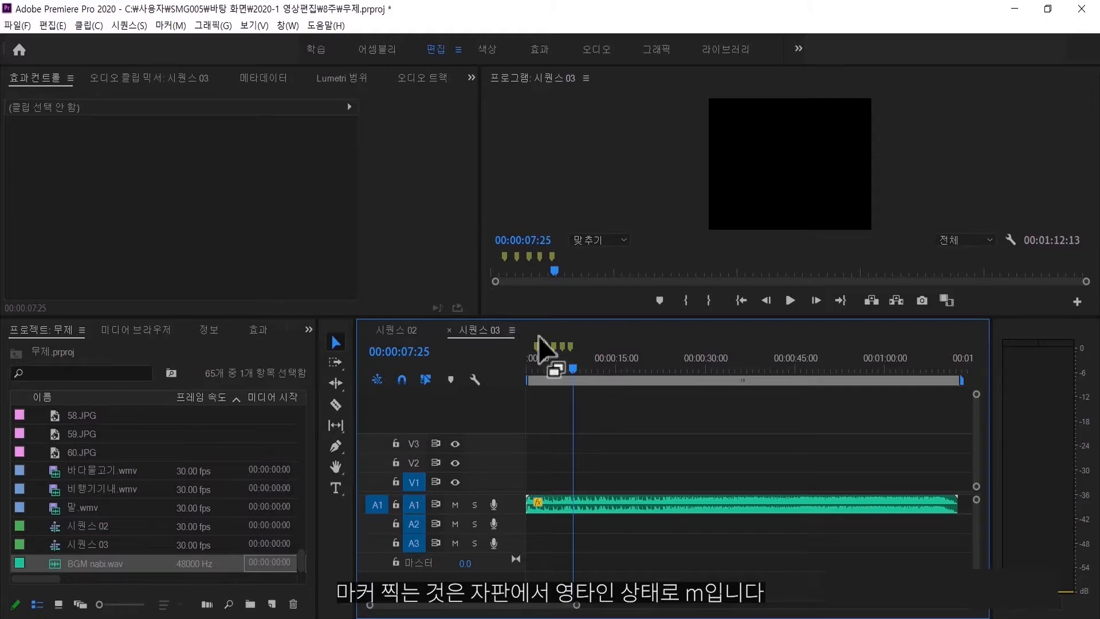
Select the BGM nabi.wav clip on A1 and add a marker on the clip itself during playback, stopping at 00:00:10:00
{"action": "left_click", "coordinate": [588, 507]}
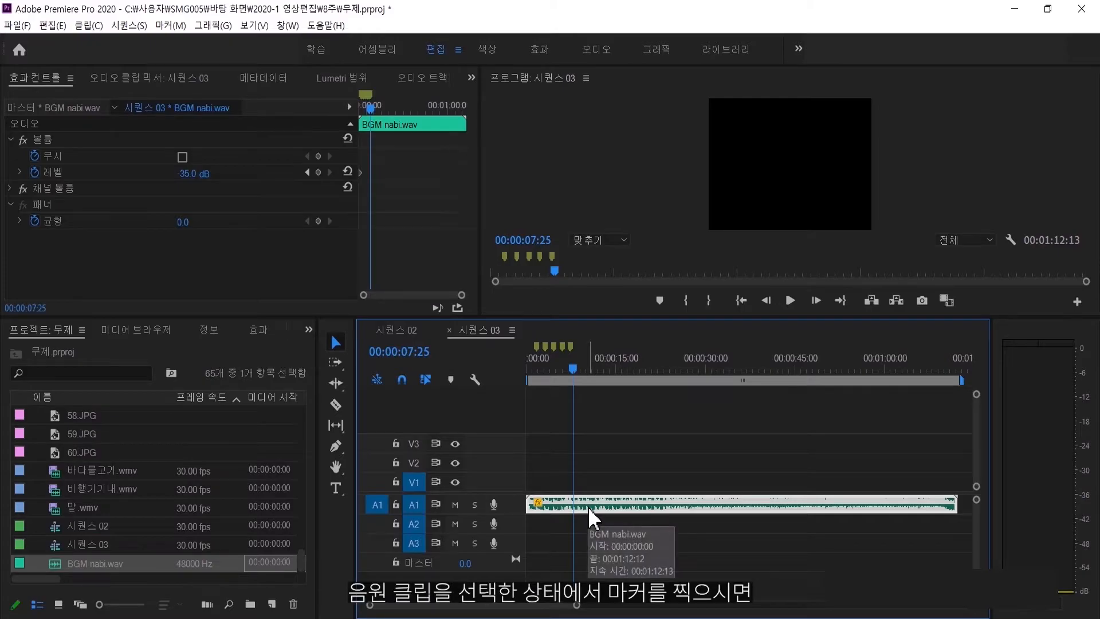
{"action": "key", "text": "space"}
{"action": "key", "text": "m"}
{"action": "key", "text": "space"}
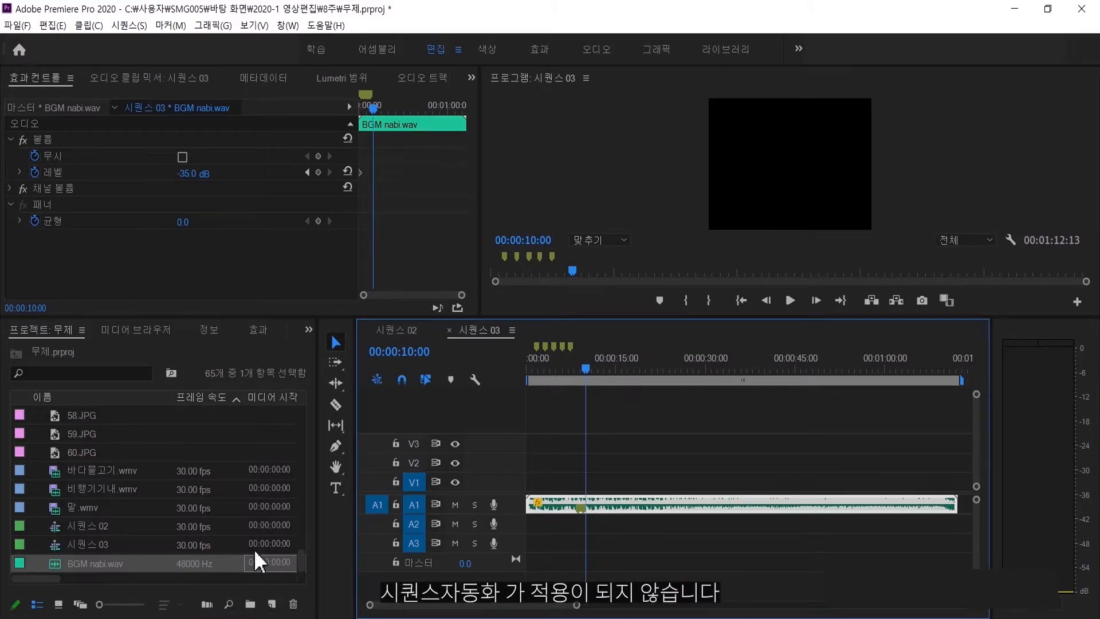
With the music clip deselected, resume playback and add eleven more sequence markers on the beat, stopping at 00:00:23:24
{"action": "left_click", "coordinate": [621, 484]}
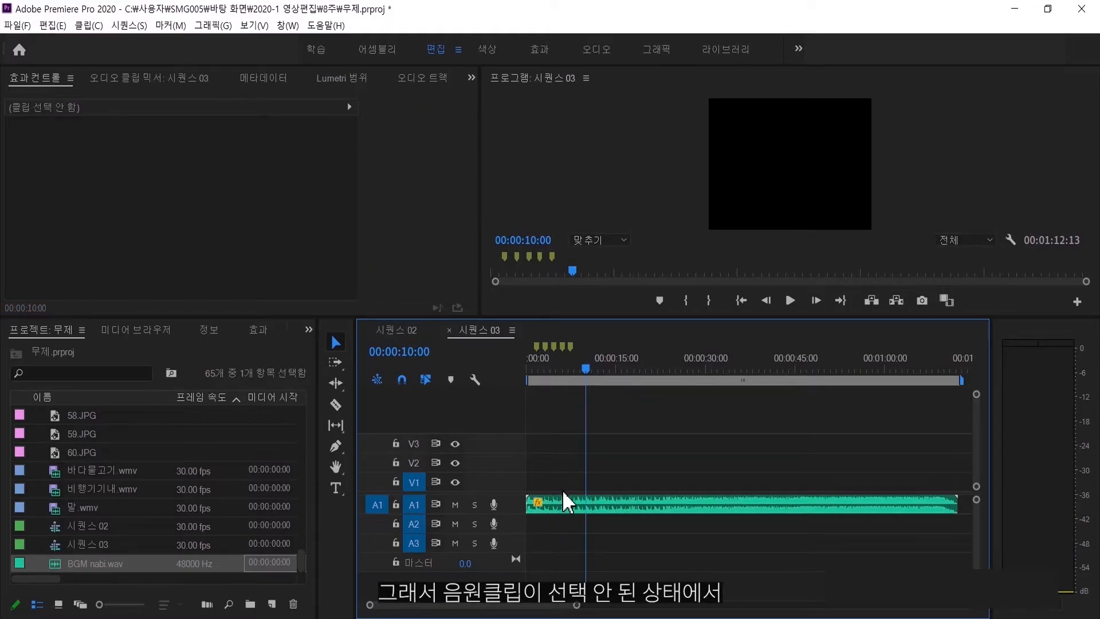
{"action": "left_click", "coordinate": [560, 369]}
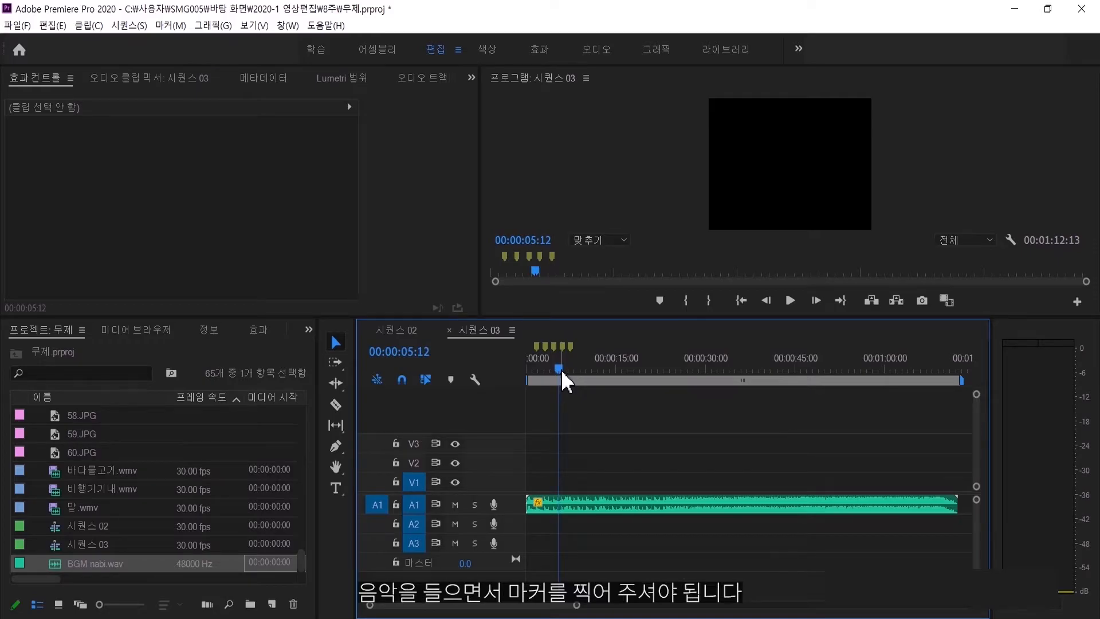
{"action": "key", "text": "space"}
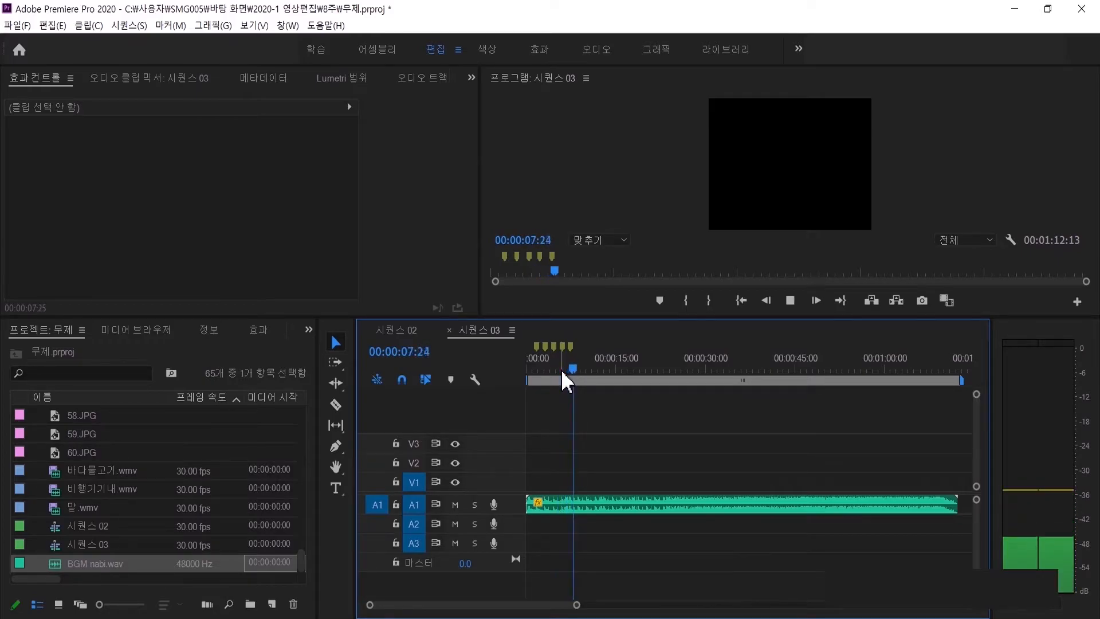
{"action": "key", "text": "m"}
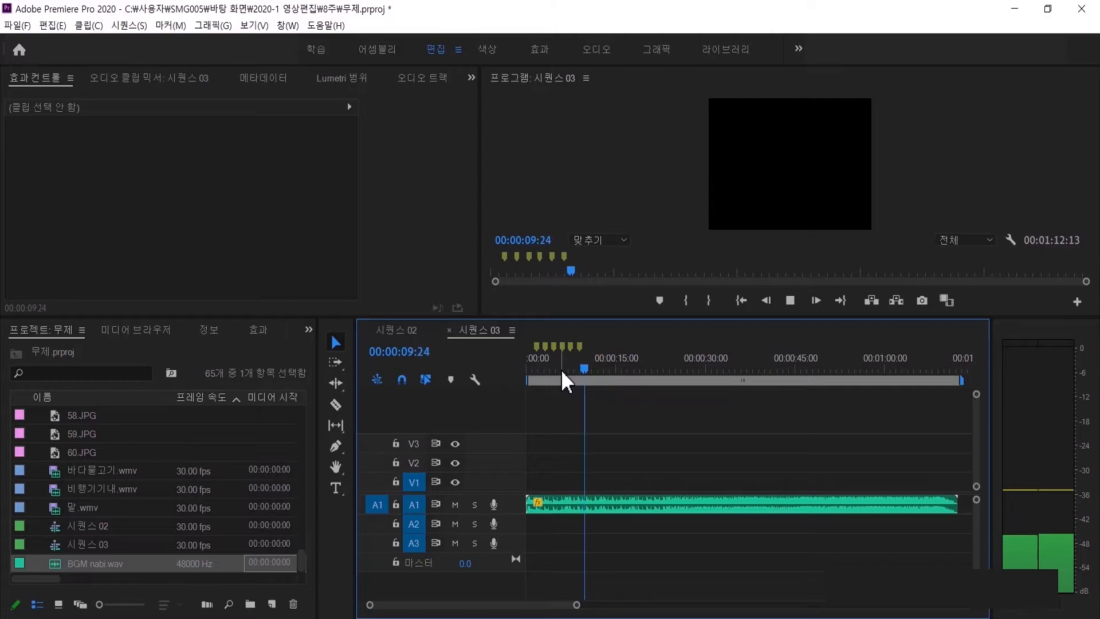
{"action": "key", "text": "m"}
{"action": "key", "text": "m"}
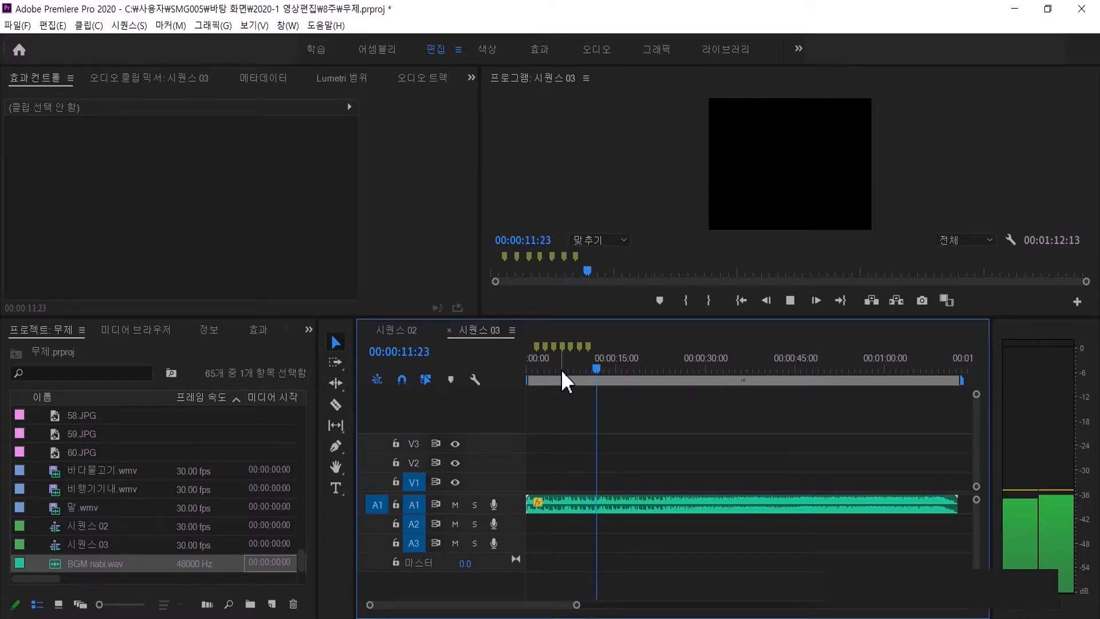
{"action": "key", "text": "m"}
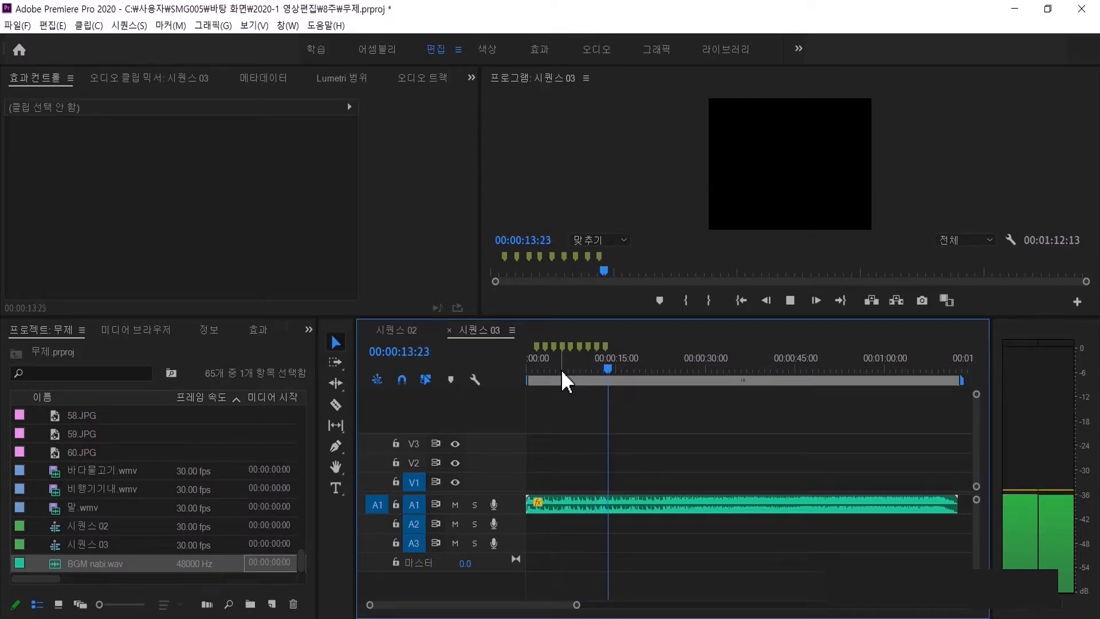
{"action": "key", "text": "m"}
{"action": "key", "text": "m"}
{"action": "key", "text": "m"}
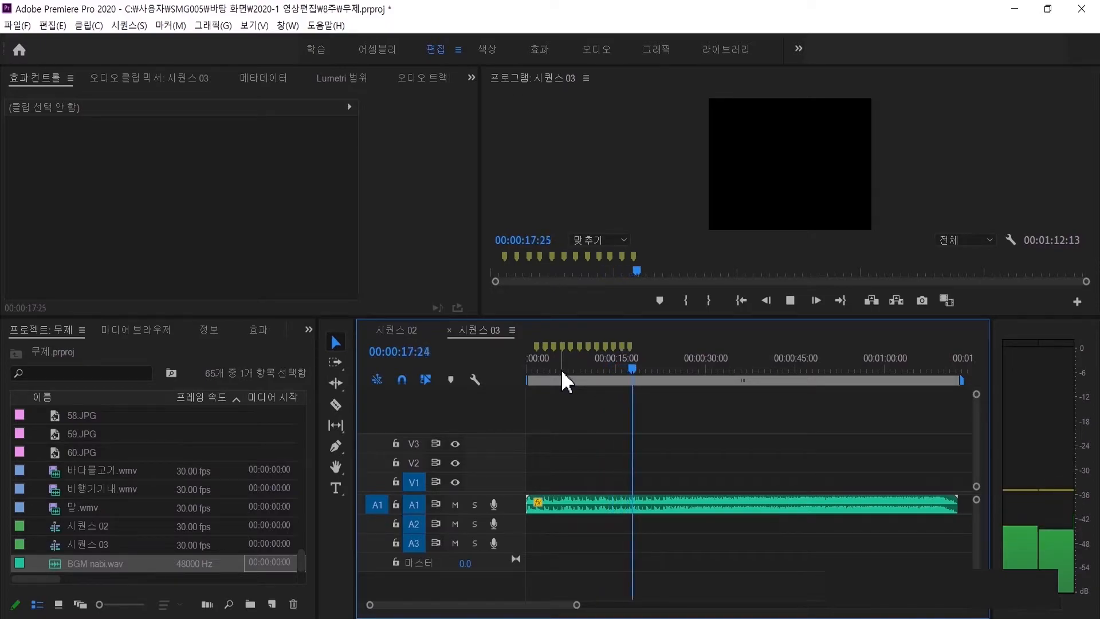
{"action": "key", "text": "m"}
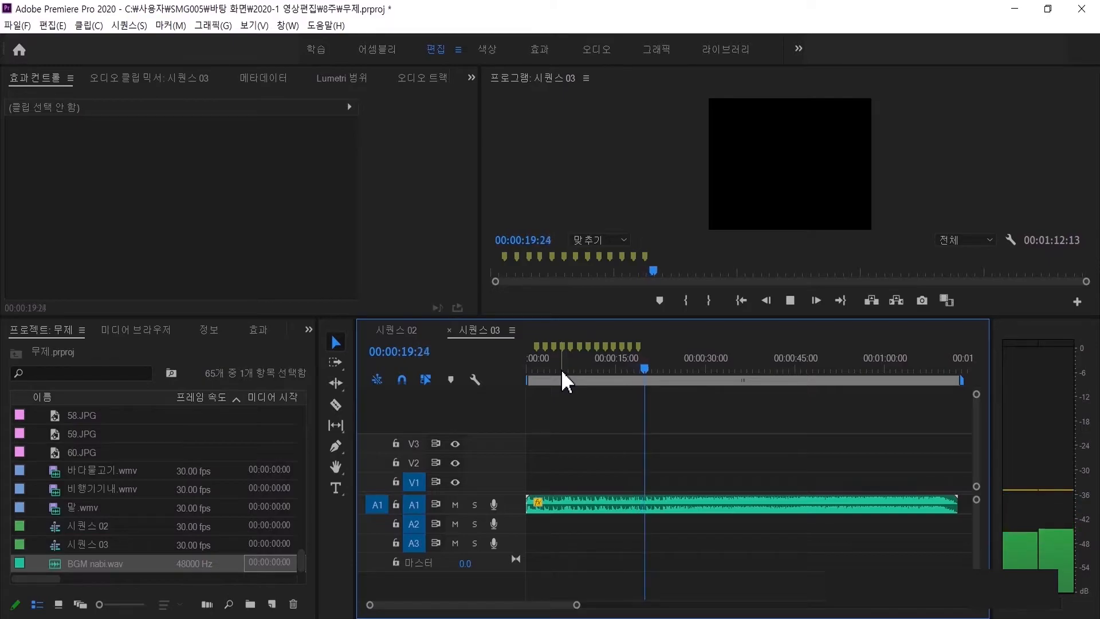
{"action": "key", "text": "m"}
{"action": "key", "text": "m"}
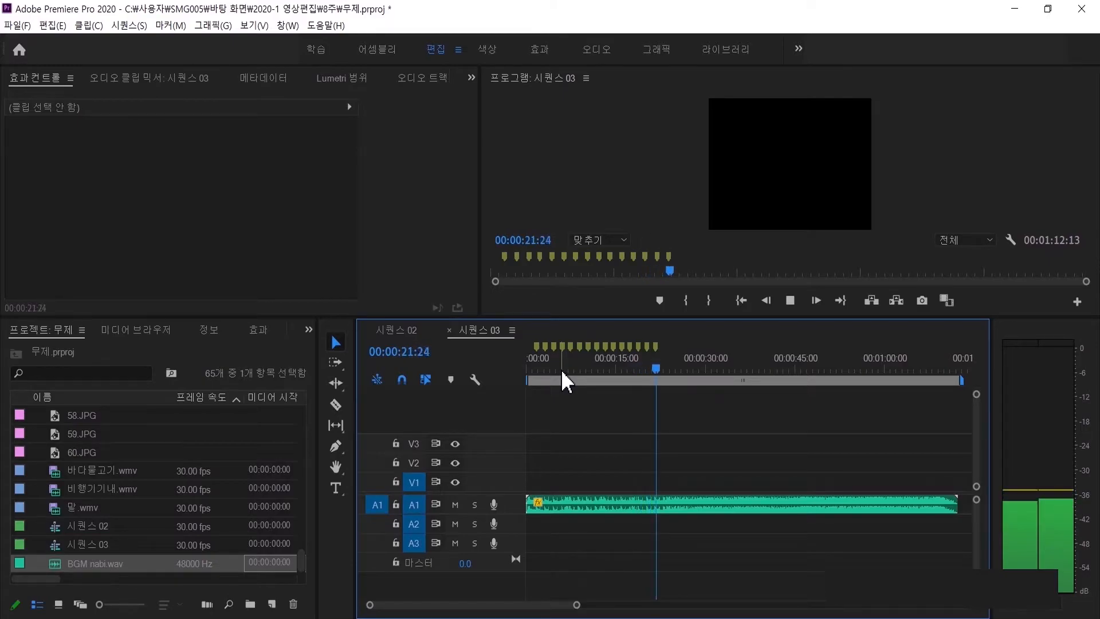
{"action": "key", "text": "m"}
{"action": "key", "text": "space"}
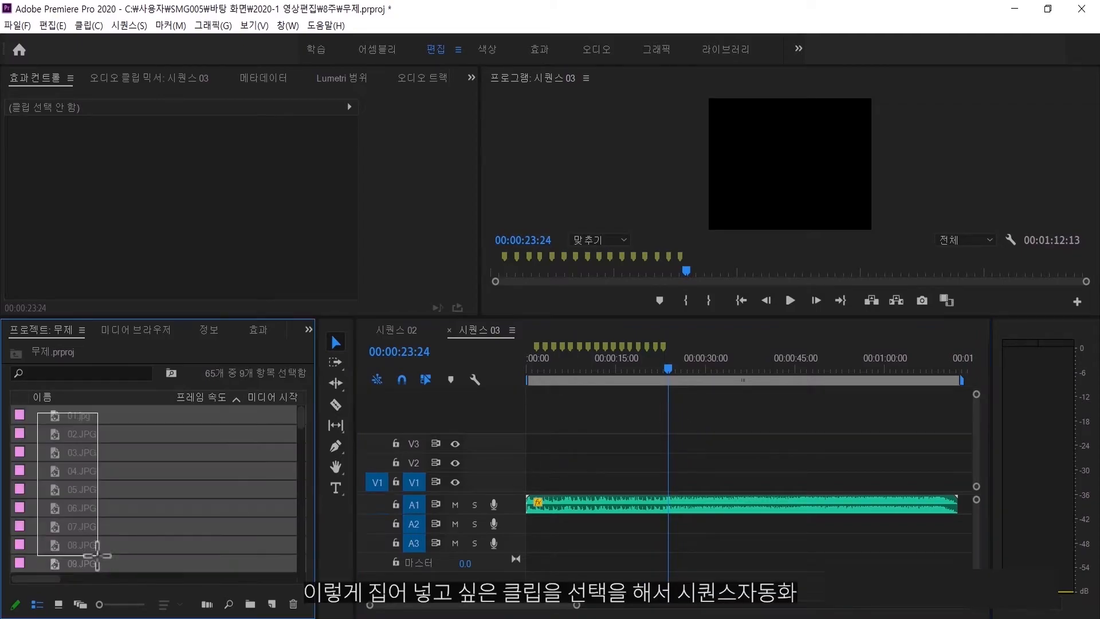
Select stills 01 to 18 and automate them to the sequence in sort order, at unnumbered markers, as an overwrite edit
{"action": "left_click_drag", "start_coordinate": [93, 560], "coordinate": [117, 551]}
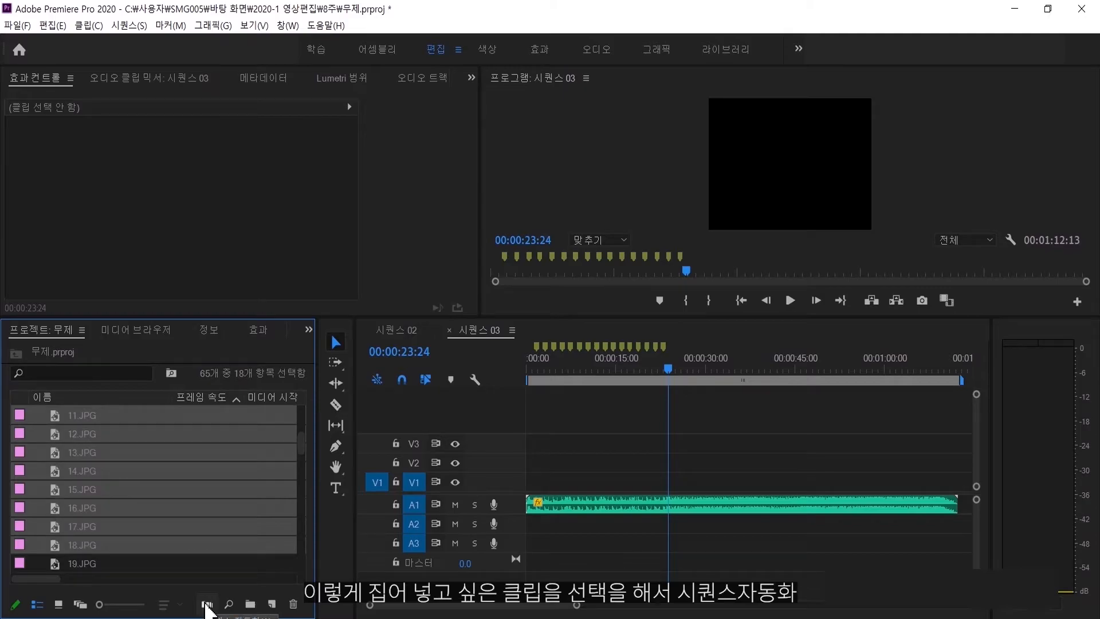
{"action": "left_click", "coordinate": [207, 604]}
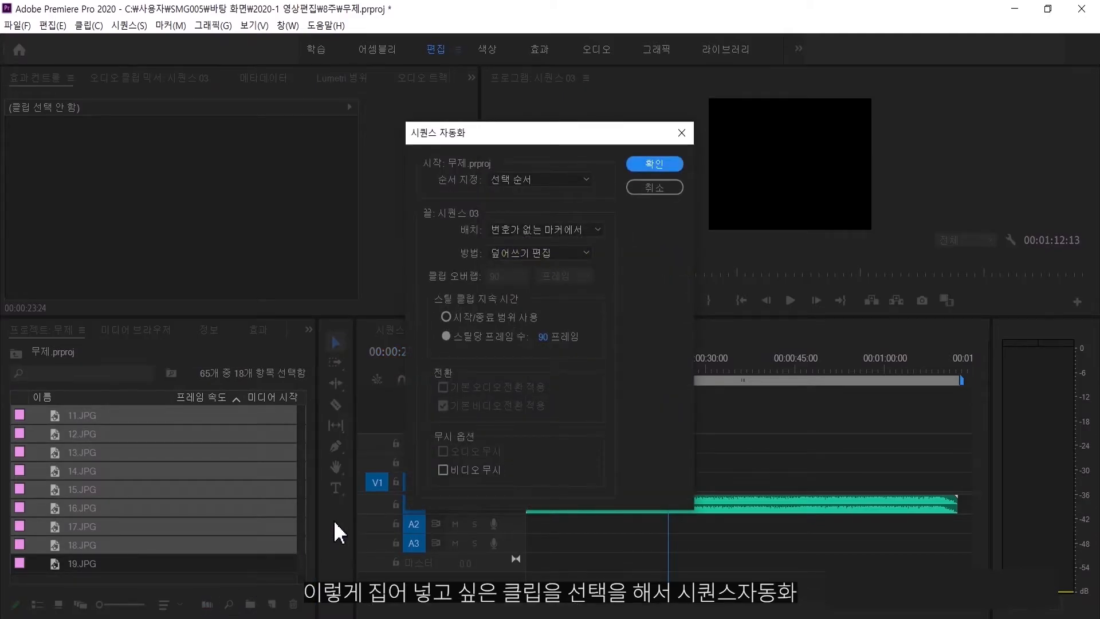
{"action": "left_click", "coordinate": [540, 180]}
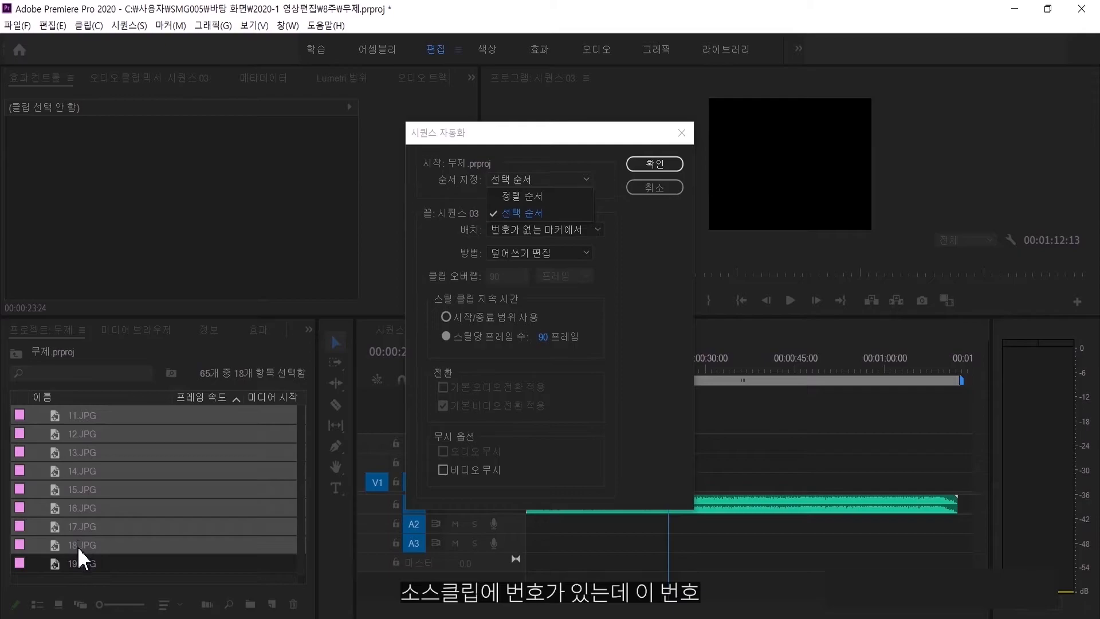
{"action": "left_click", "coordinate": [508, 199]}
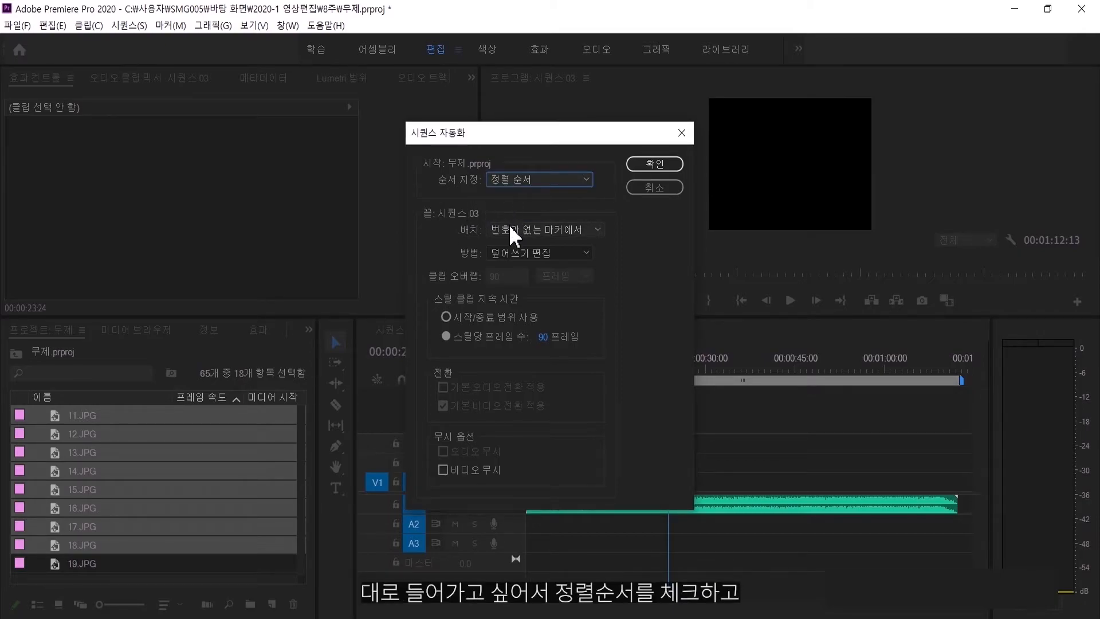
{"action": "left_click", "coordinate": [509, 225]}
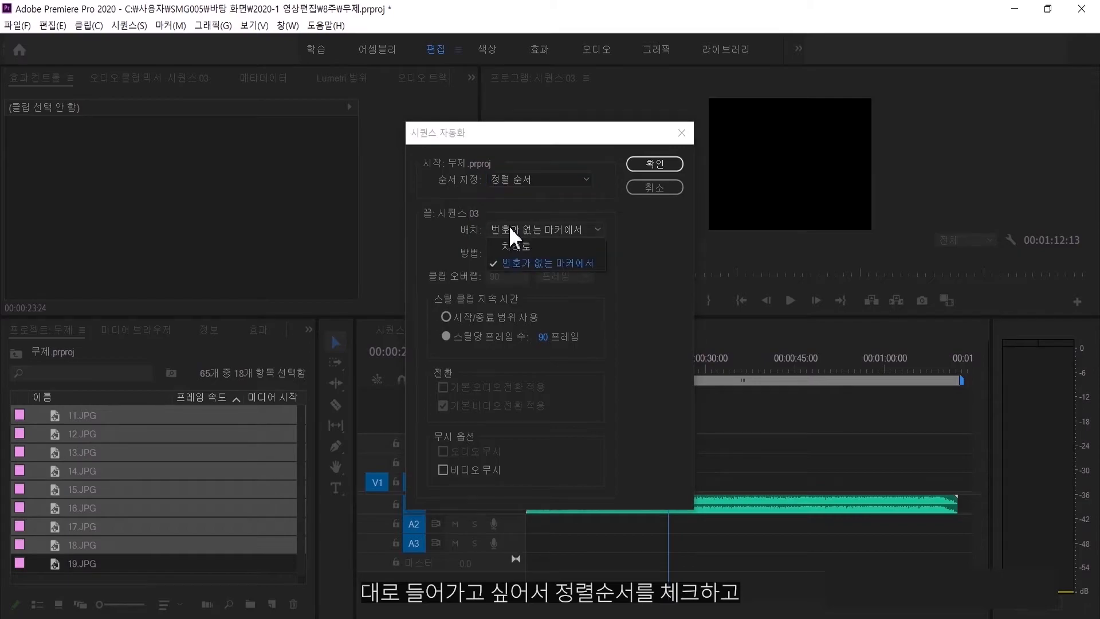
{"action": "left_click", "coordinate": [517, 263]}
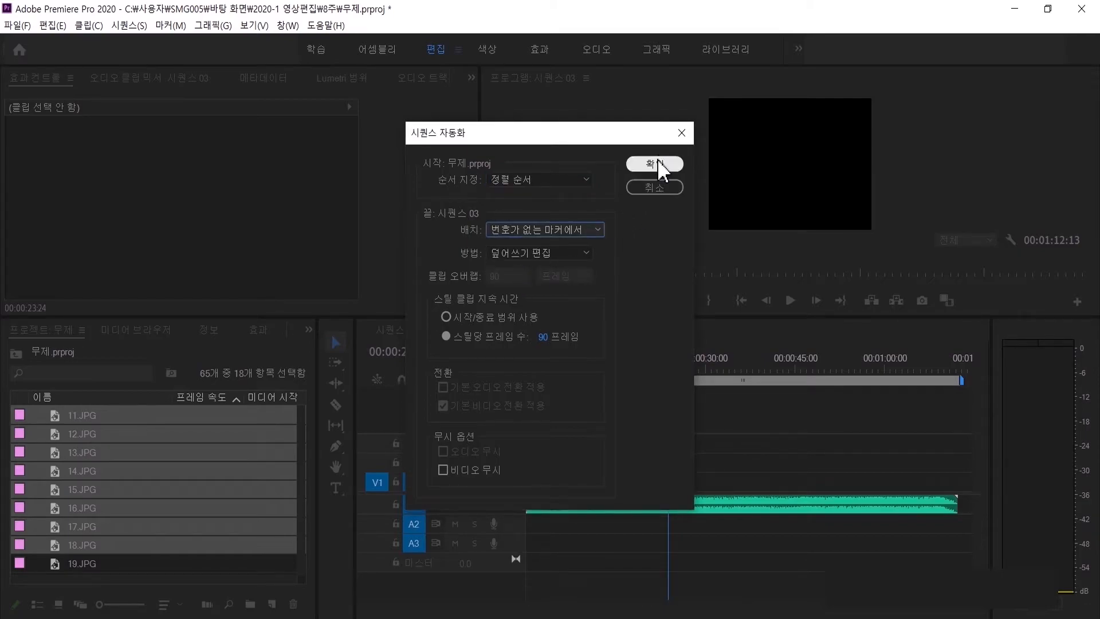
{"action": "left_click", "coordinate": [559, 255]}
{"action": "left_click", "coordinate": [550, 284]}
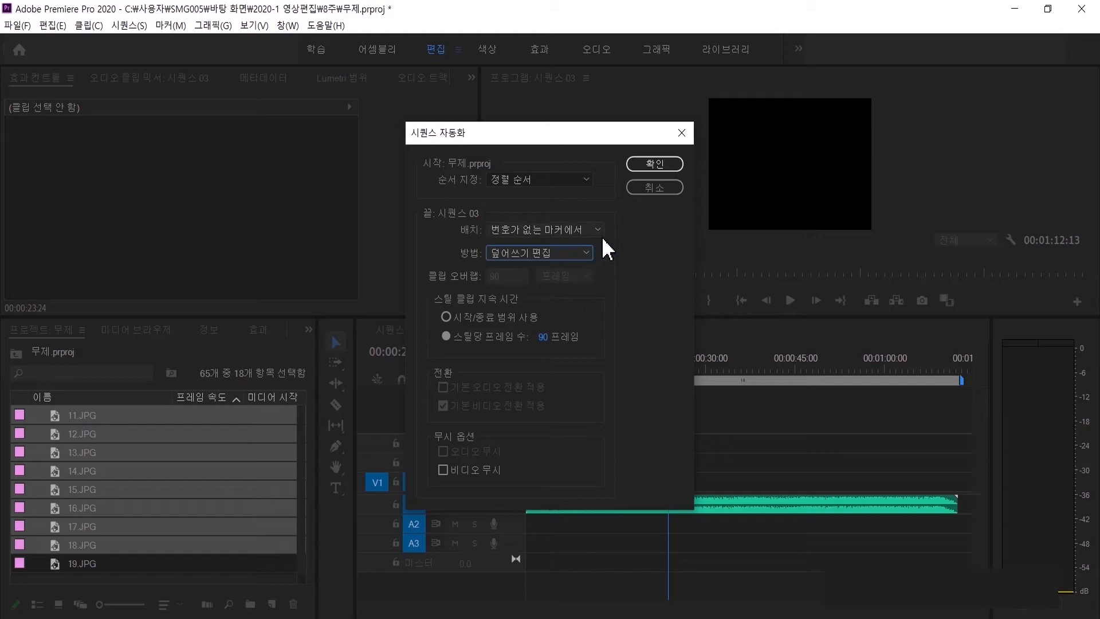
{"action": "left_click", "coordinate": [654, 165]}
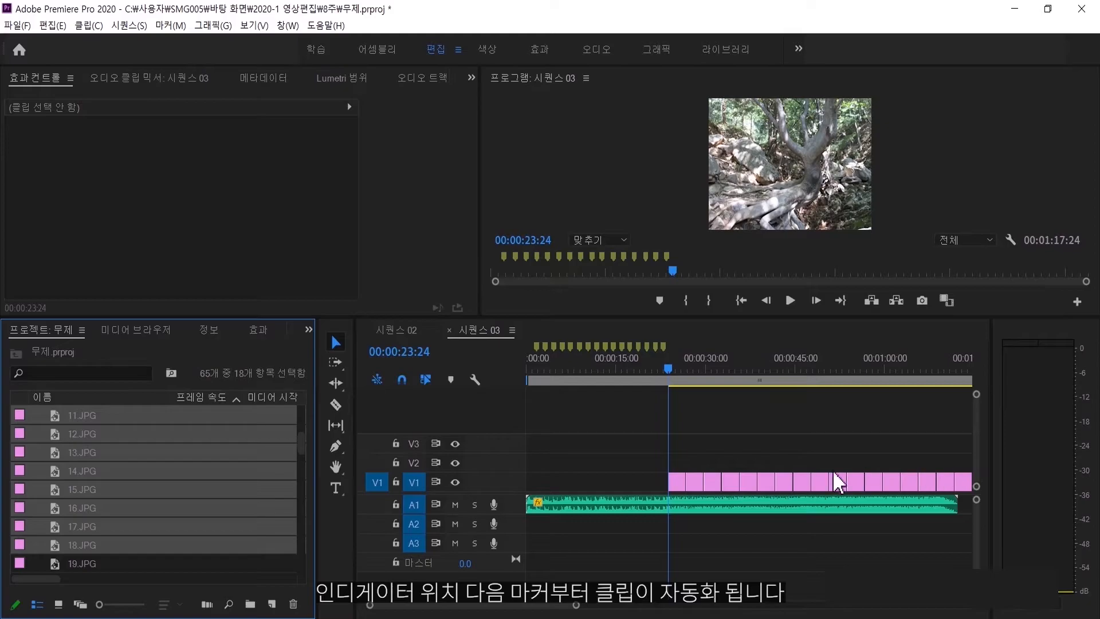
Undo the still placement, return the playhead to 00:00:00:00 and automate the selected stills at the unnumbered markers again
{"action": "key", "text": "ctrl+z"}
{"action": "left_click", "coordinate": [528, 376]}
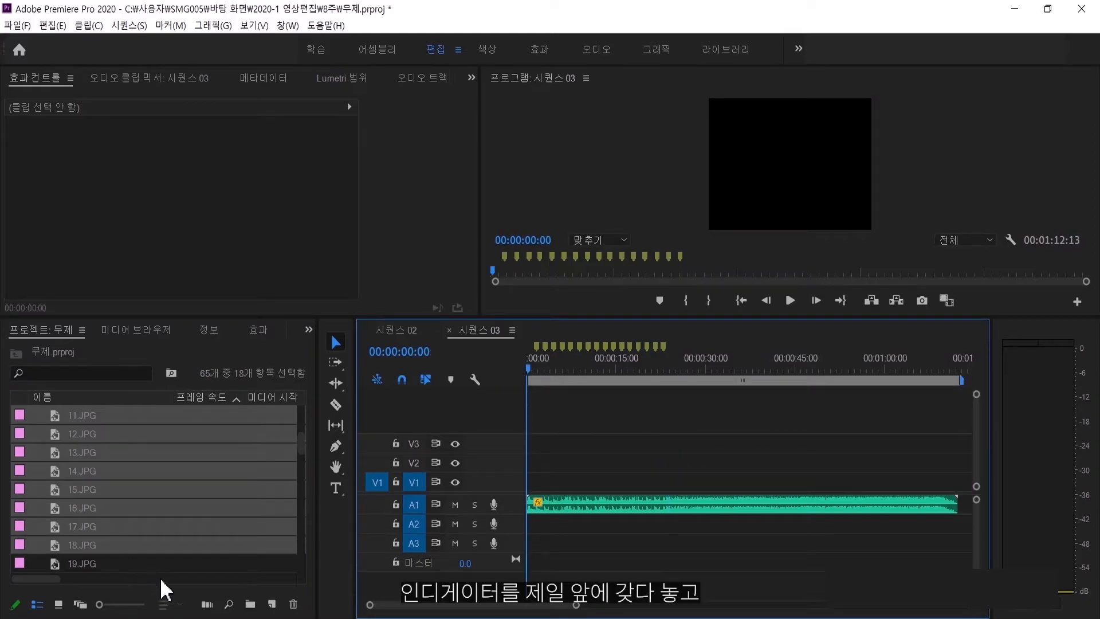
{"action": "left_click", "coordinate": [207, 603]}
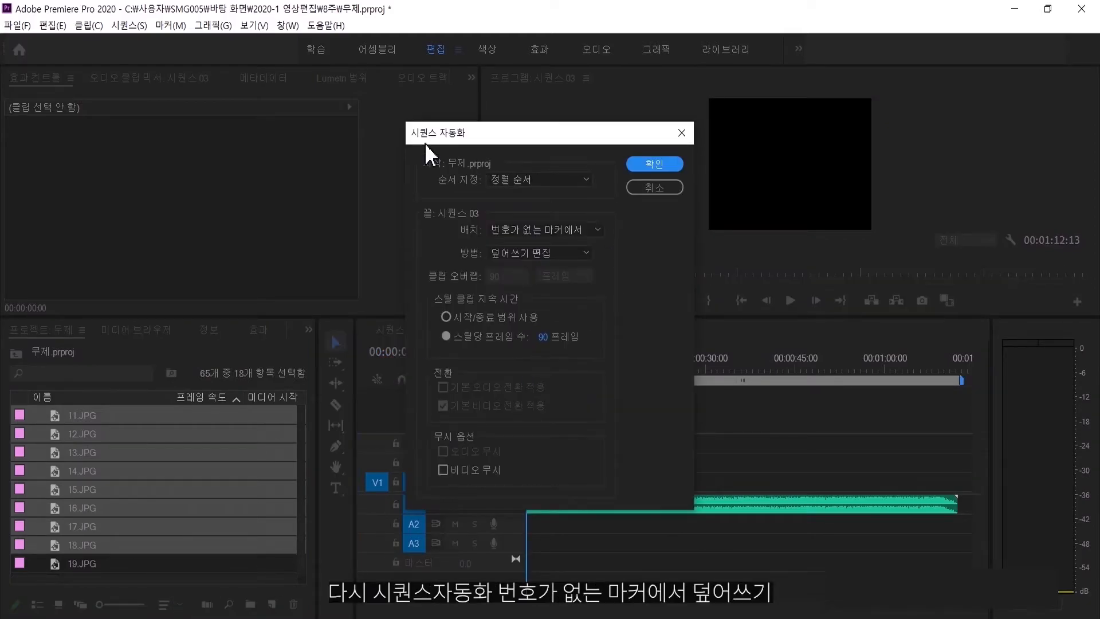
{"action": "left_click", "coordinate": [656, 166]}
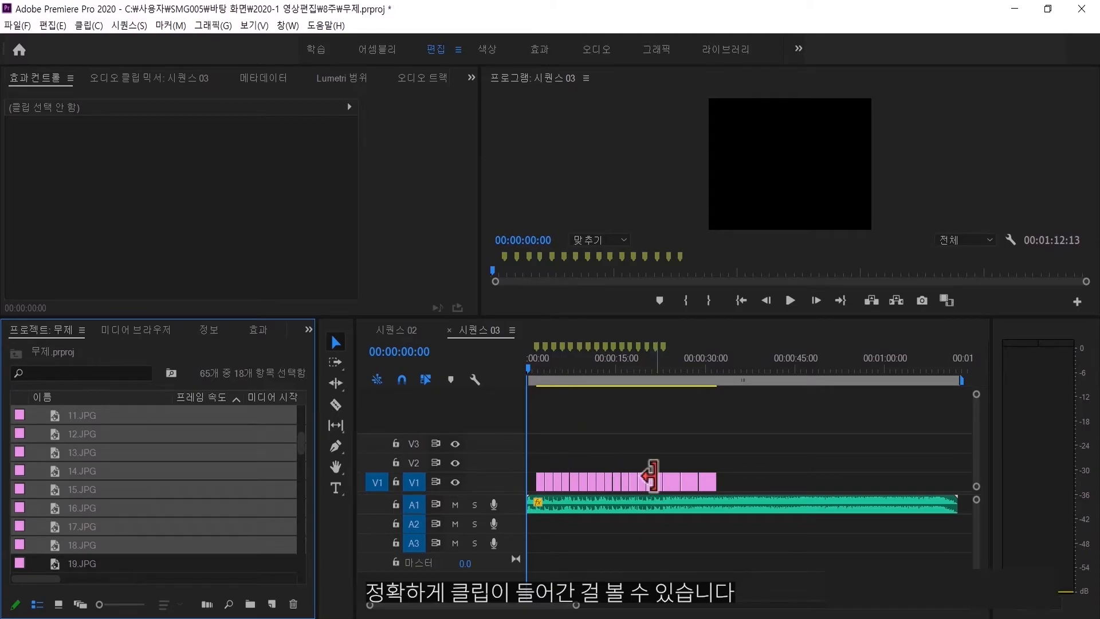
Play the sequence from the start to check the stills against the music and enlarge the program monitor area
{"action": "key", "text": "space"}
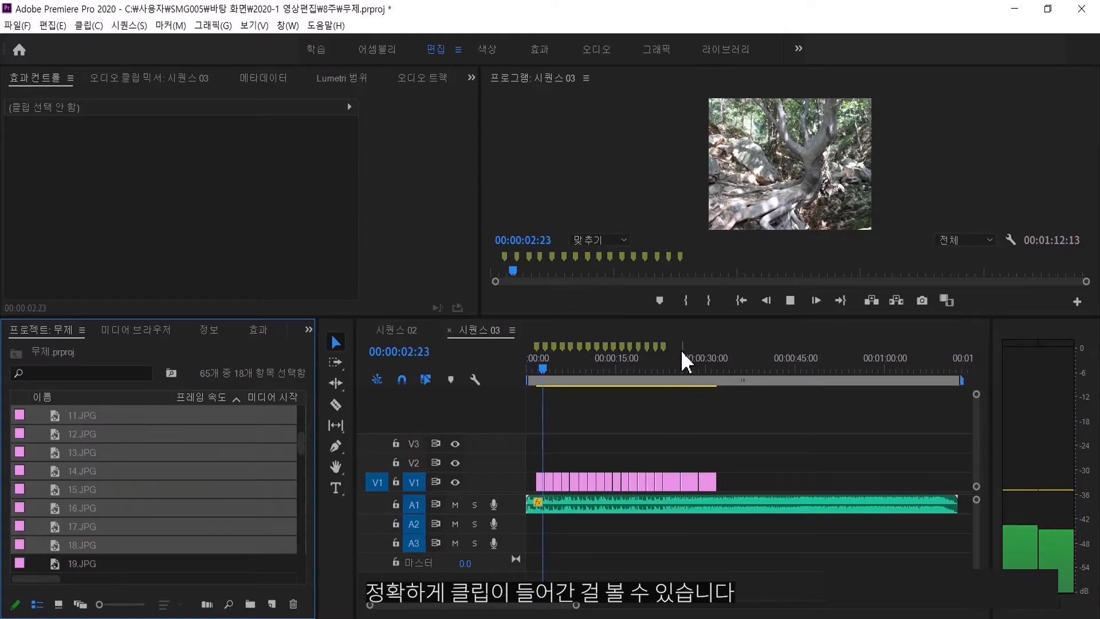
{"action": "left_click_drag", "start_coordinate": [693, 315], "coordinate": [696, 384]}
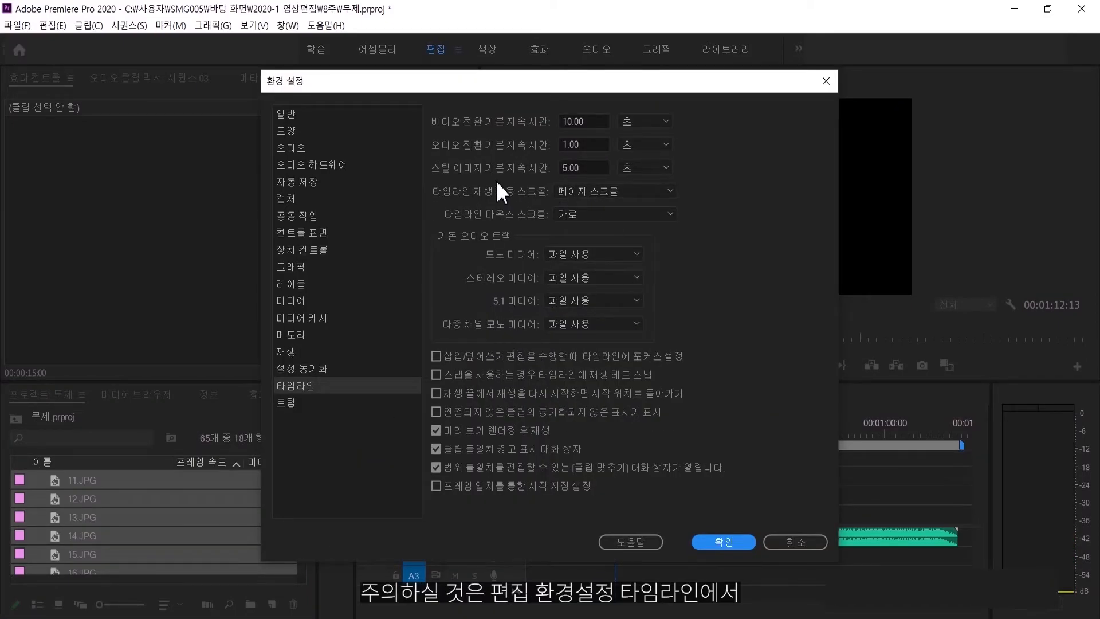
Set the default still image duration to 10 frames in the timeline preferences
{"action": "left_click", "coordinate": [590, 168]}
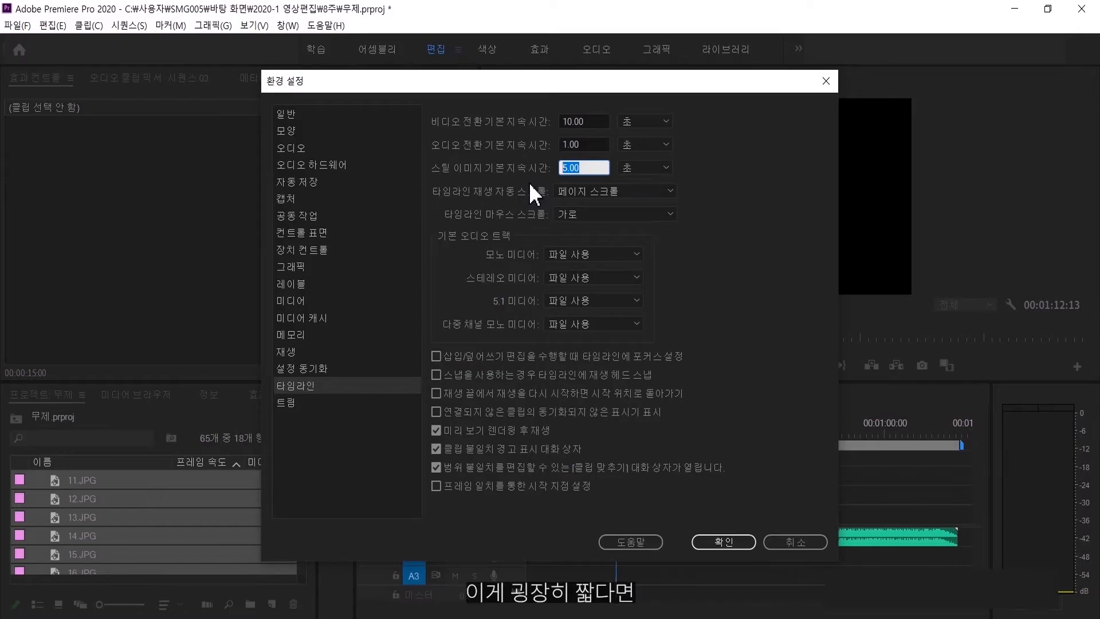
{"action": "left_click", "coordinate": [644, 167]}
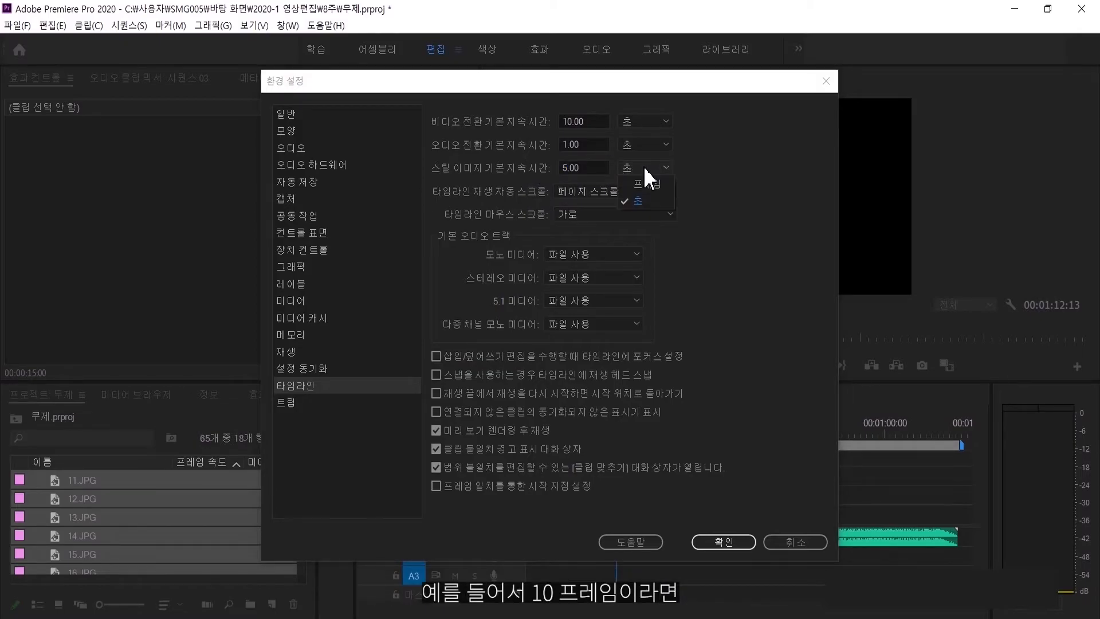
{"action": "left_click", "coordinate": [642, 184]}
{"action": "type", "text": "10"}
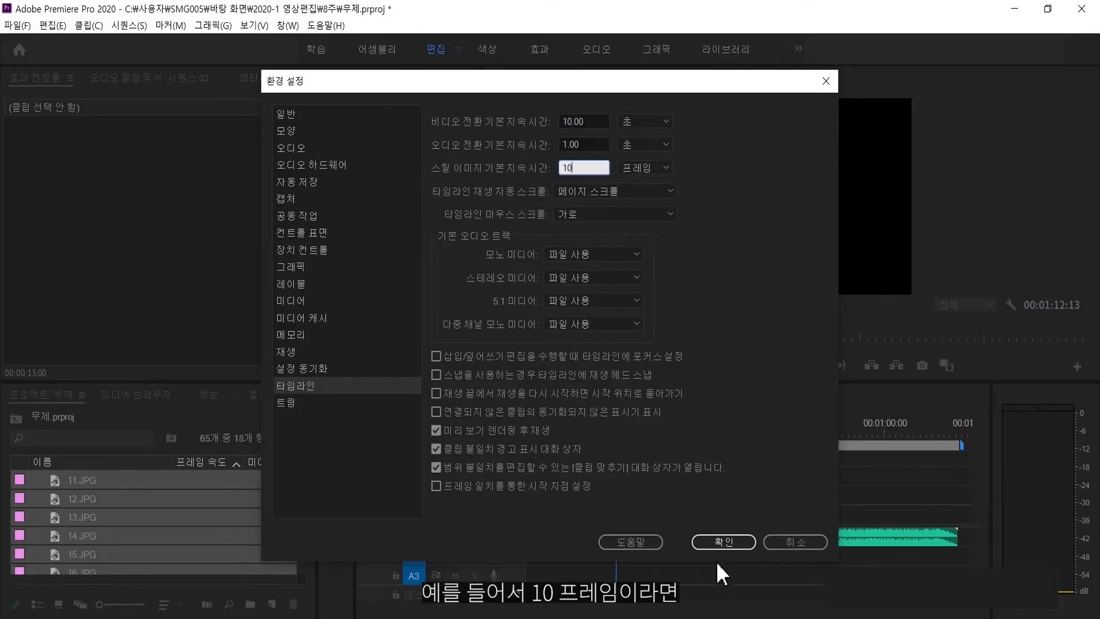
{"action": "left_click", "coordinate": [720, 542]}
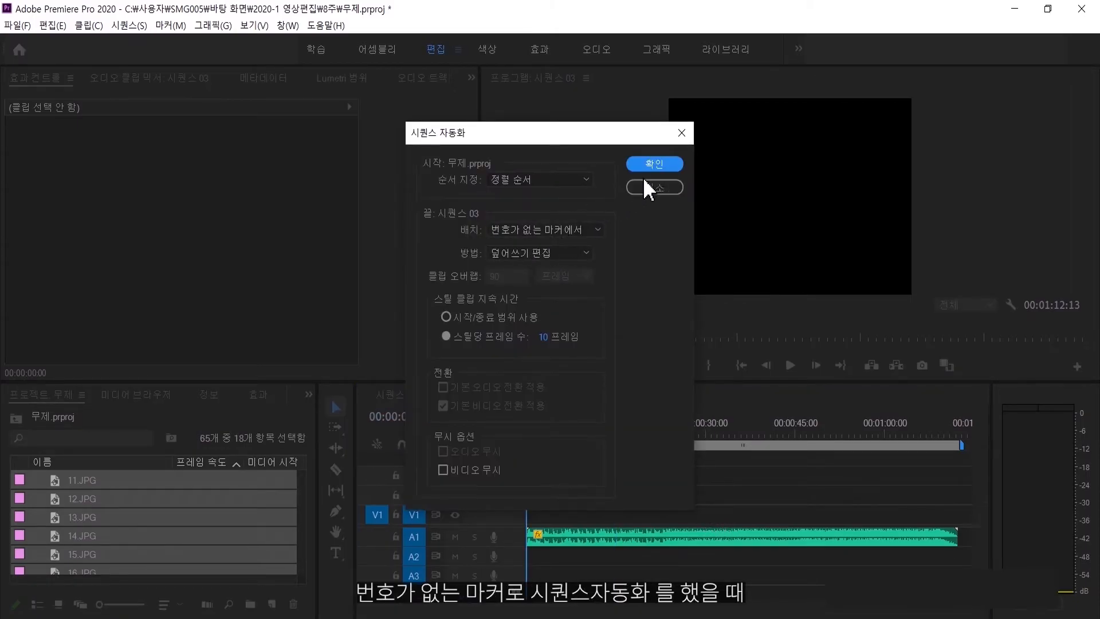
Automate the selected stills at the unnumbered markers with 10 frames per still and play the result
{"action": "left_click", "coordinate": [657, 162]}
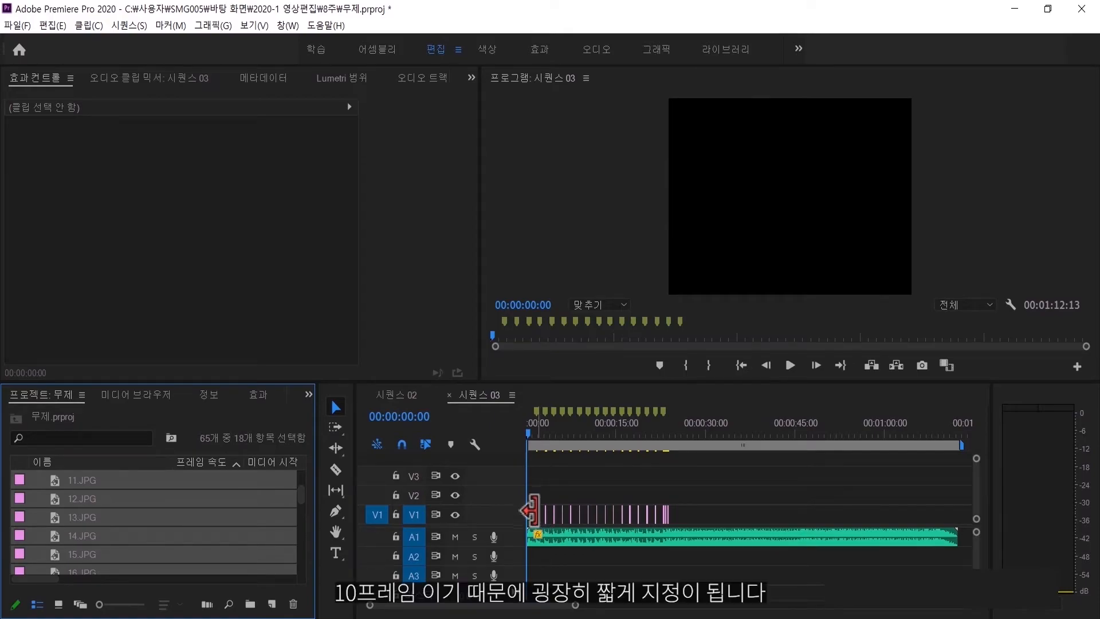
{"action": "key", "text": "space"}
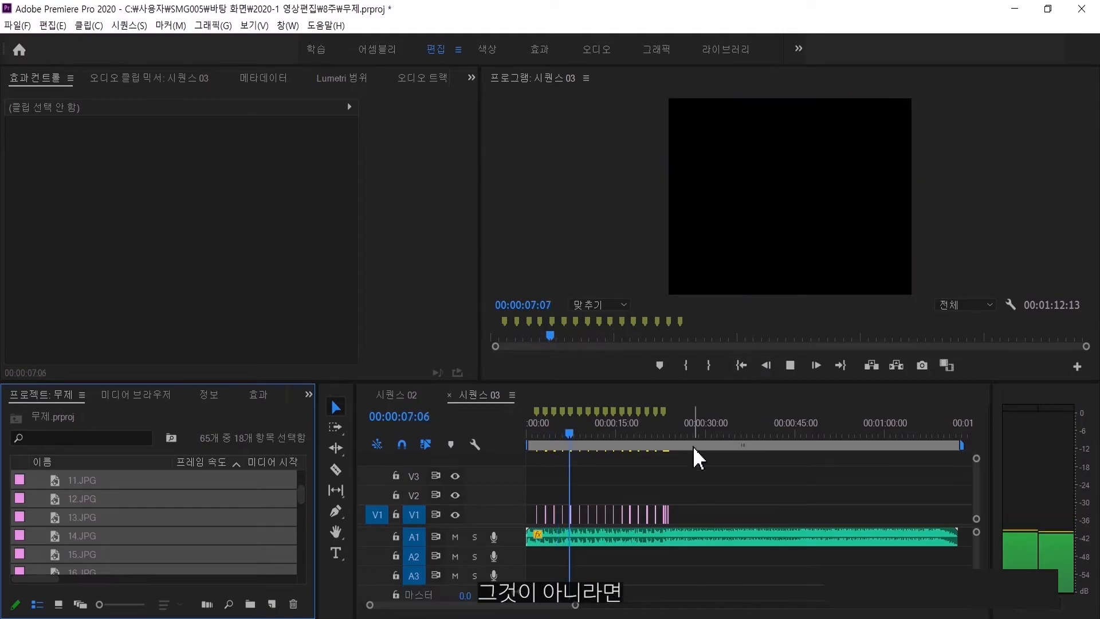
{"action": "key", "text": "space"}
Reopen the timeline preferences and enter 5 as the default still image duration
{"action": "left_click", "coordinate": [52, 25]}
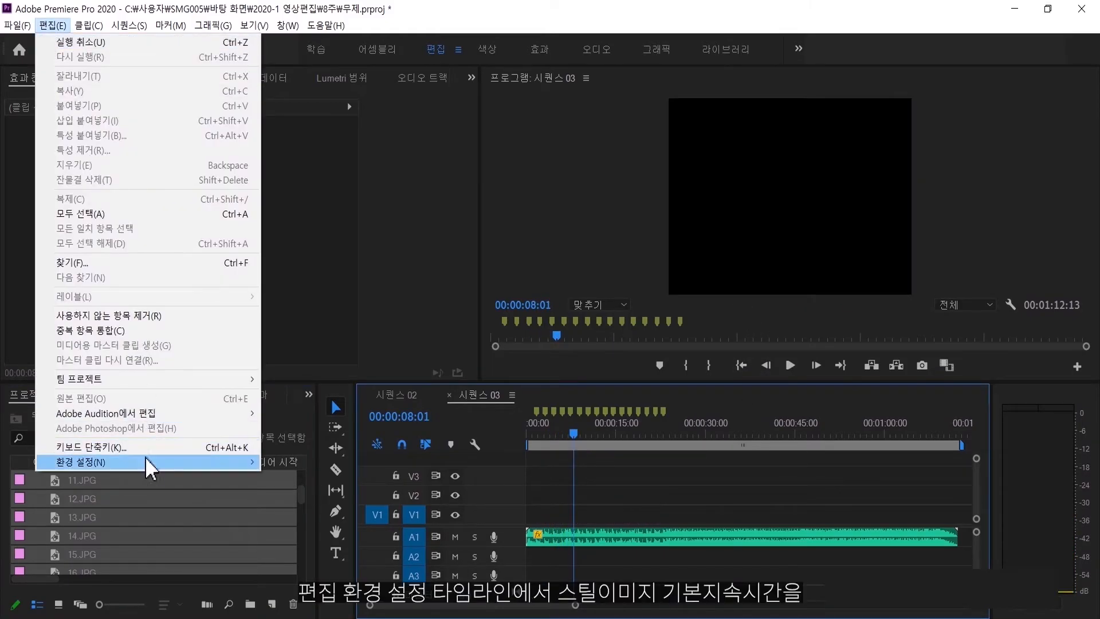
{"action": "mouse_move", "coordinate": [146, 459]}
{"action": "left_click", "coordinate": [291, 446]}
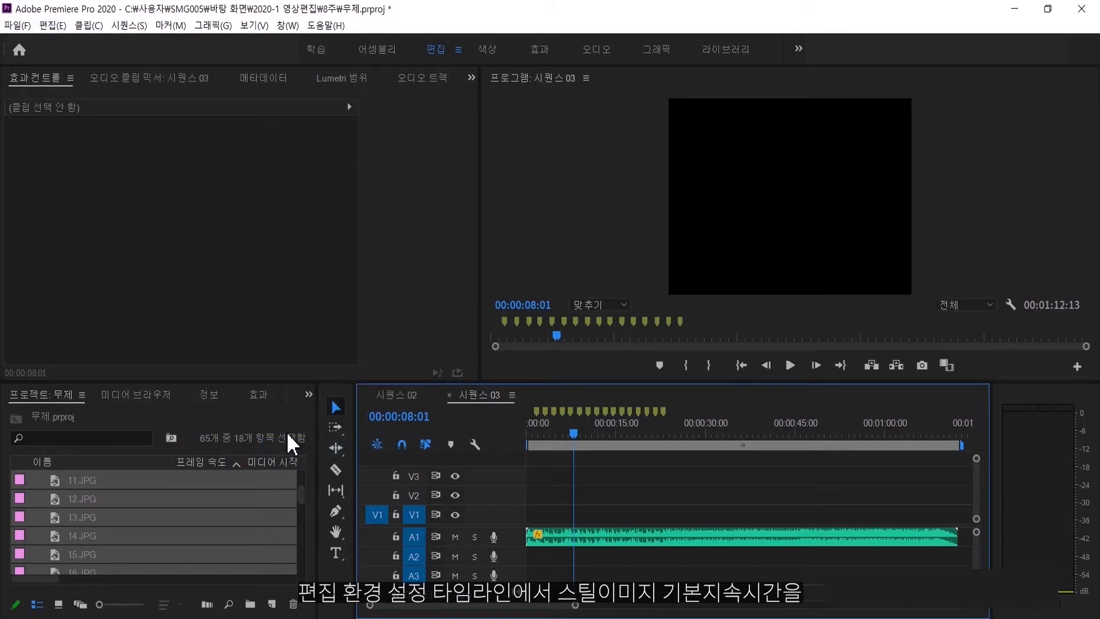
{"action": "left_click", "coordinate": [564, 168]}
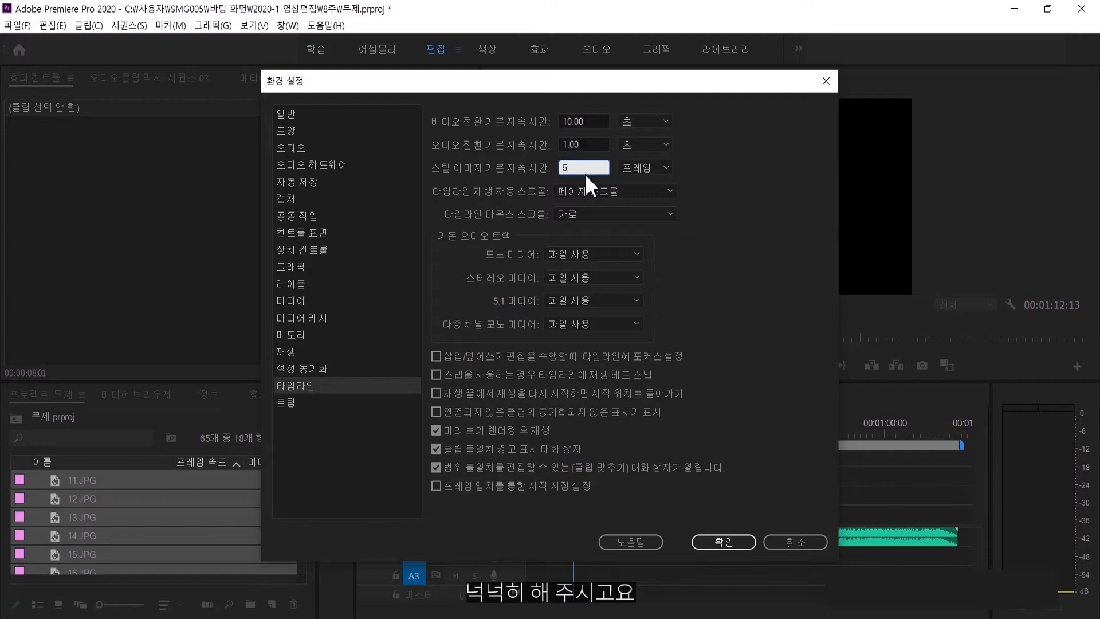
{"action": "key", "text": "Return"}
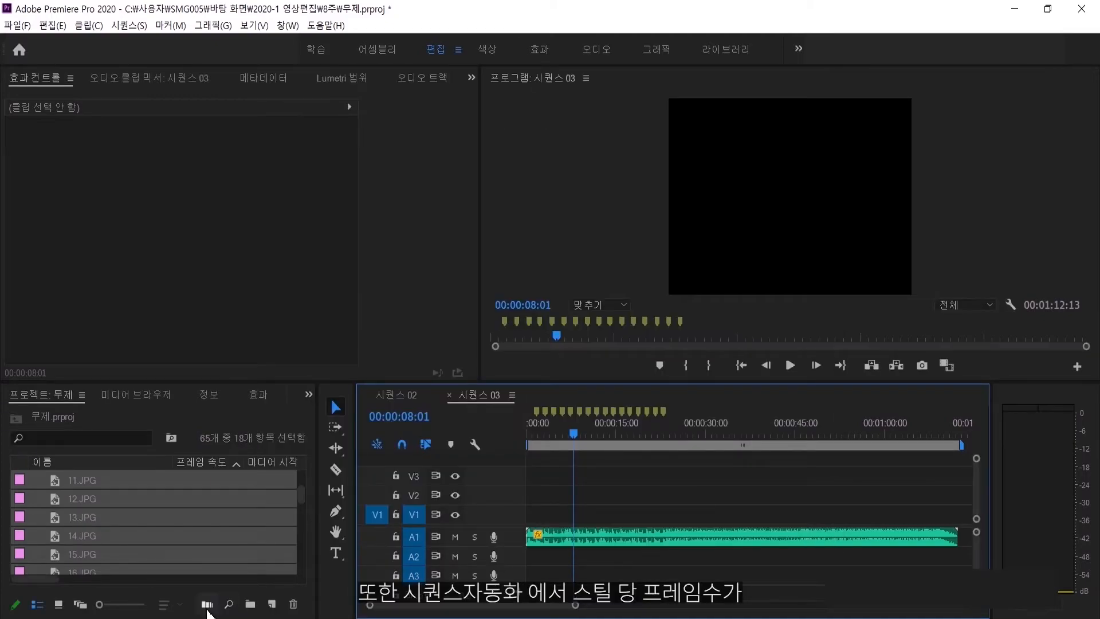
Automate the selected stills to the sequence at the unnumbered markers with 99 frames per still and play the result
{"action": "left_click", "coordinate": [207, 606]}
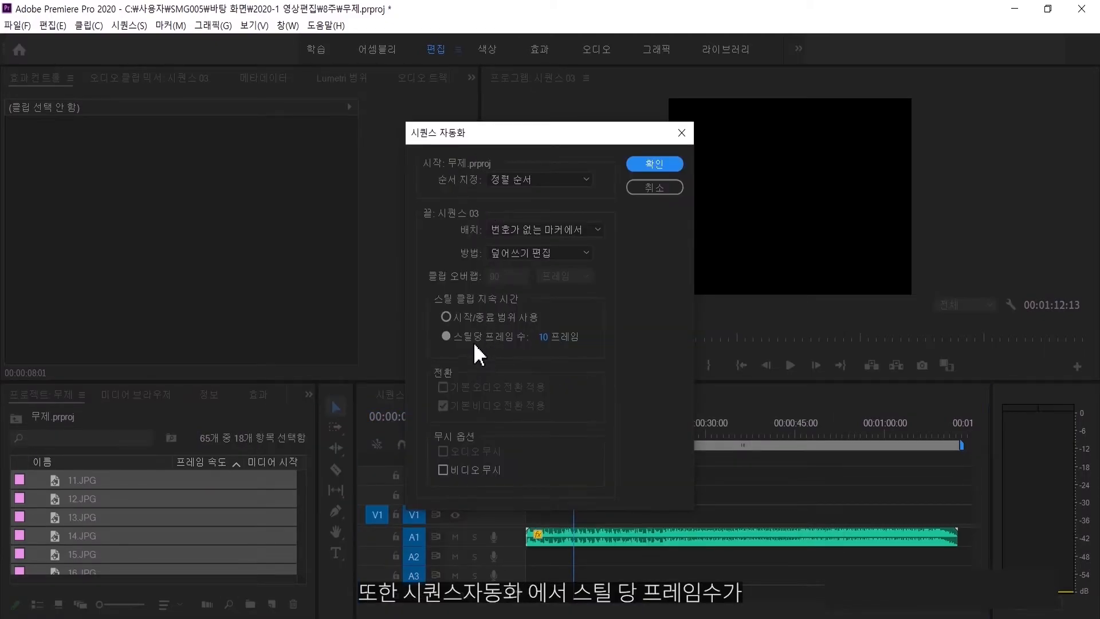
{"action": "left_click_drag", "start_coordinate": [546, 337], "coordinate": [570, 355]}
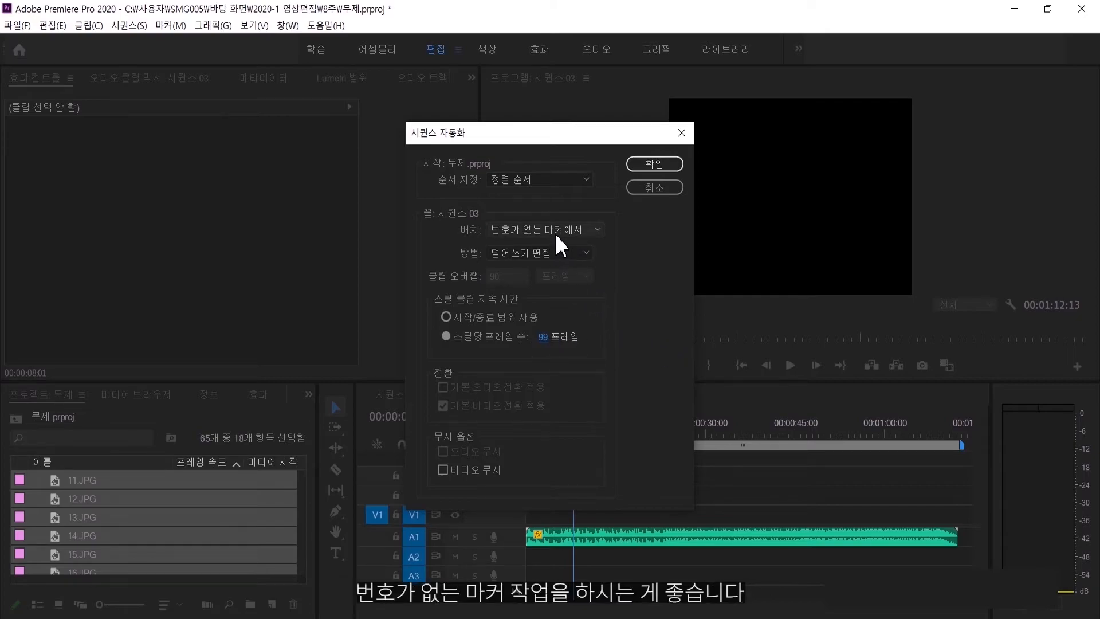
{"action": "left_click", "coordinate": [651, 163]}
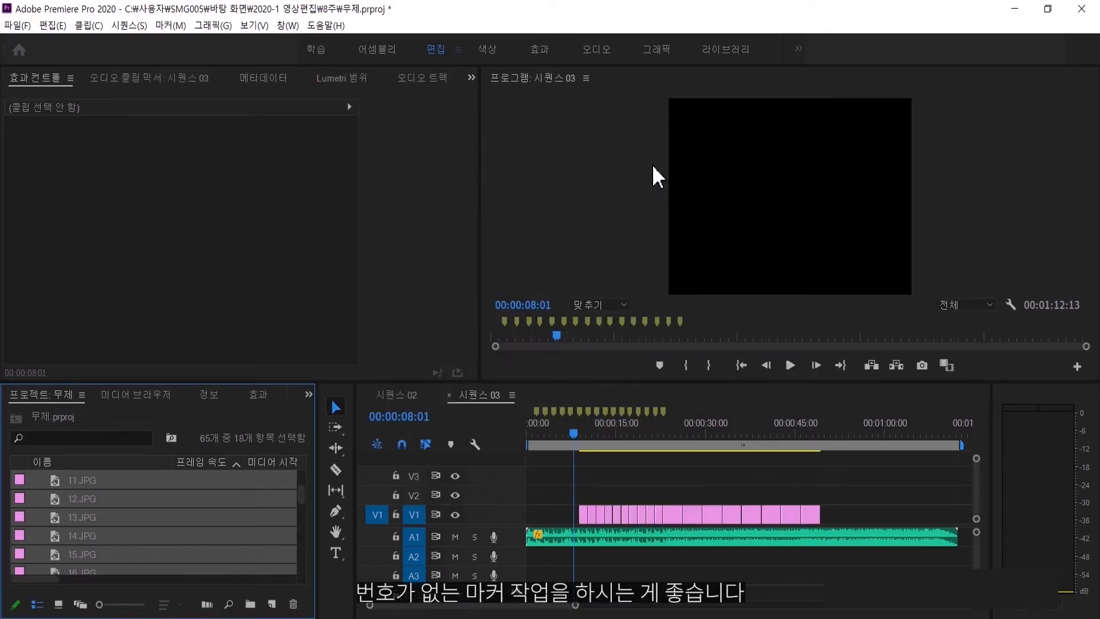
{"action": "left_click_drag", "start_coordinate": [665, 434], "coordinate": [604, 453]}
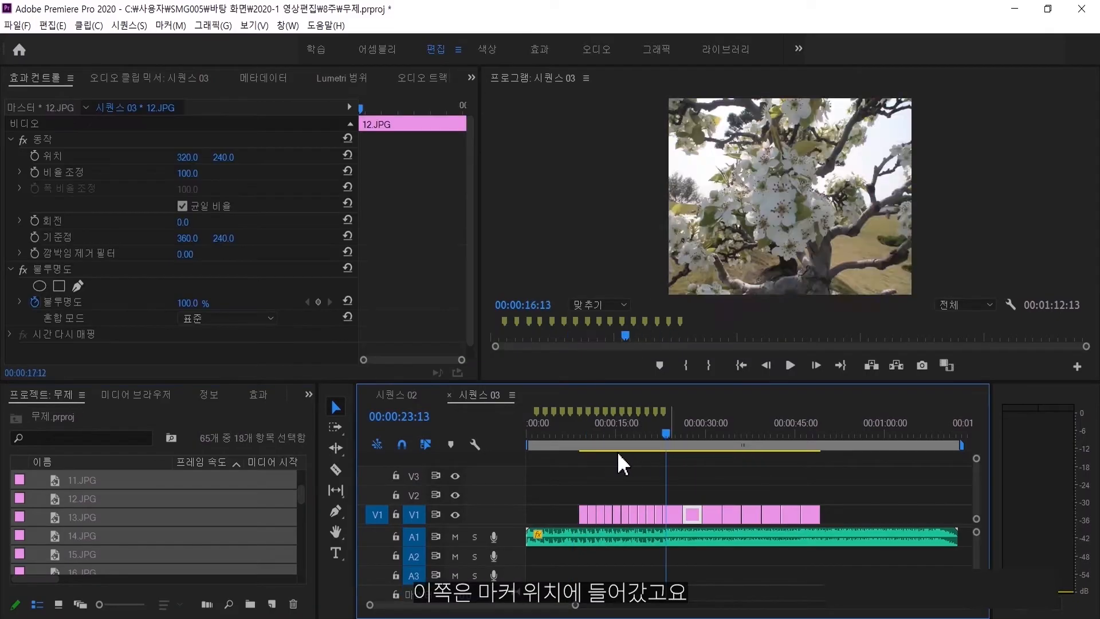
{"action": "key", "text": "space"}
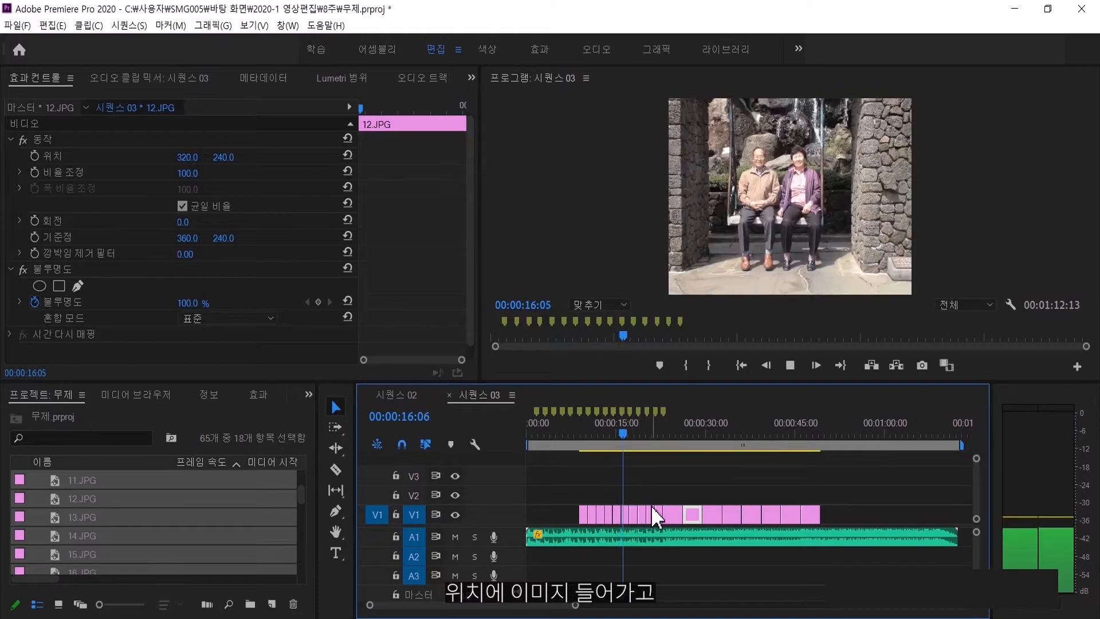
{"action": "left_click", "coordinate": [657, 431]}
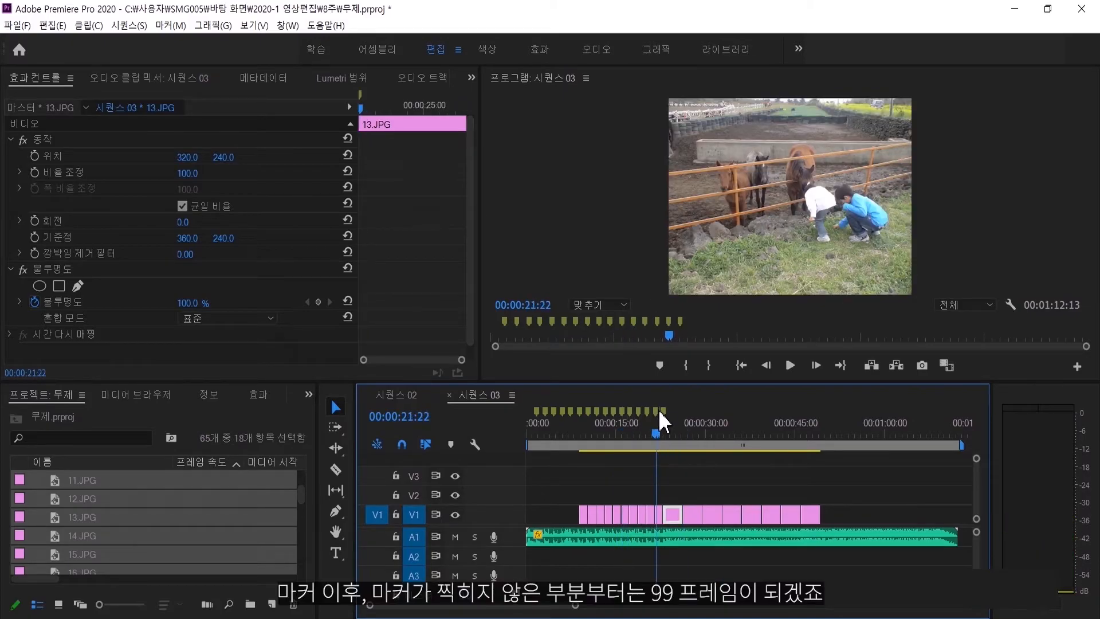
Delete all stills on V1 that lie past the last marker, from 13.JPG onward
{"action": "left_click", "coordinate": [691, 514]}
{"action": "left_click", "coordinate": [691, 514]}
{"action": "left_click", "coordinate": [705, 476]}
{"action": "left_click_drag", "start_coordinate": [854, 477], "coordinate": [672, 523]}
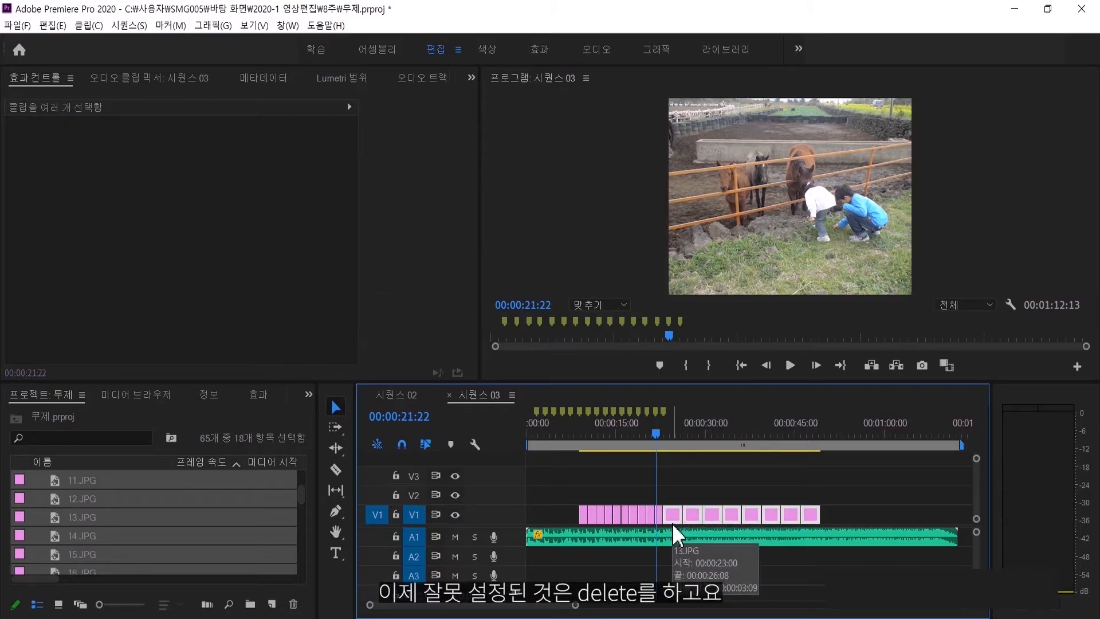
{"action": "key", "text": "Delete"}
Play back part of the remaining stills and clear all markers from the sequence
{"action": "left_click_drag", "start_coordinate": [657, 435], "coordinate": [620, 438]}
{"action": "key", "text": "space"}
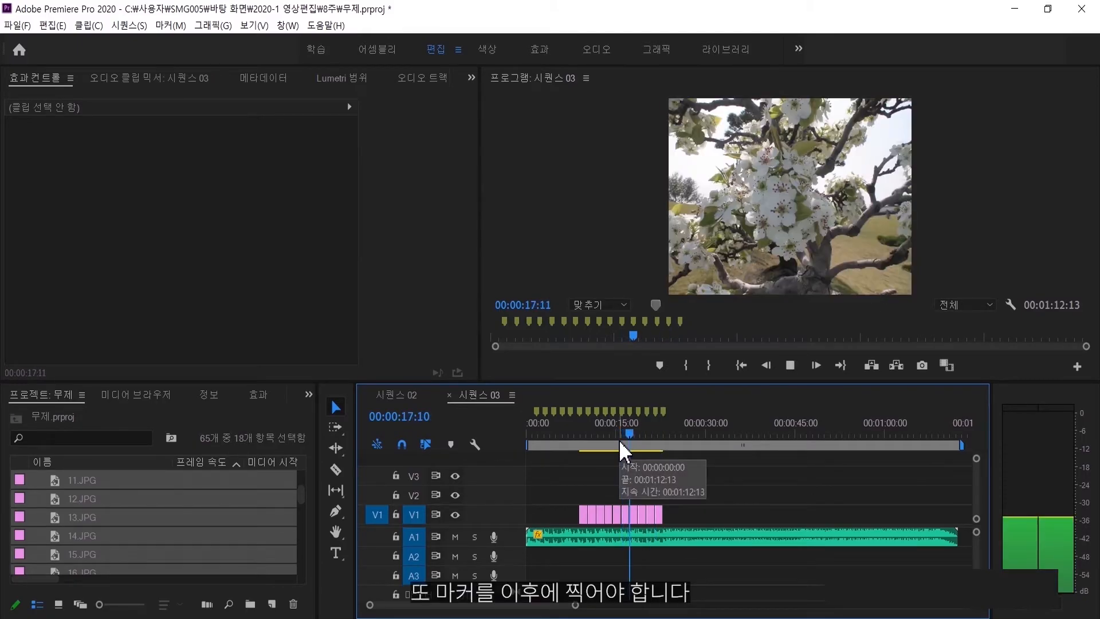
{"action": "key", "text": "space"}
{"action": "left_click", "coordinate": [648, 411]}
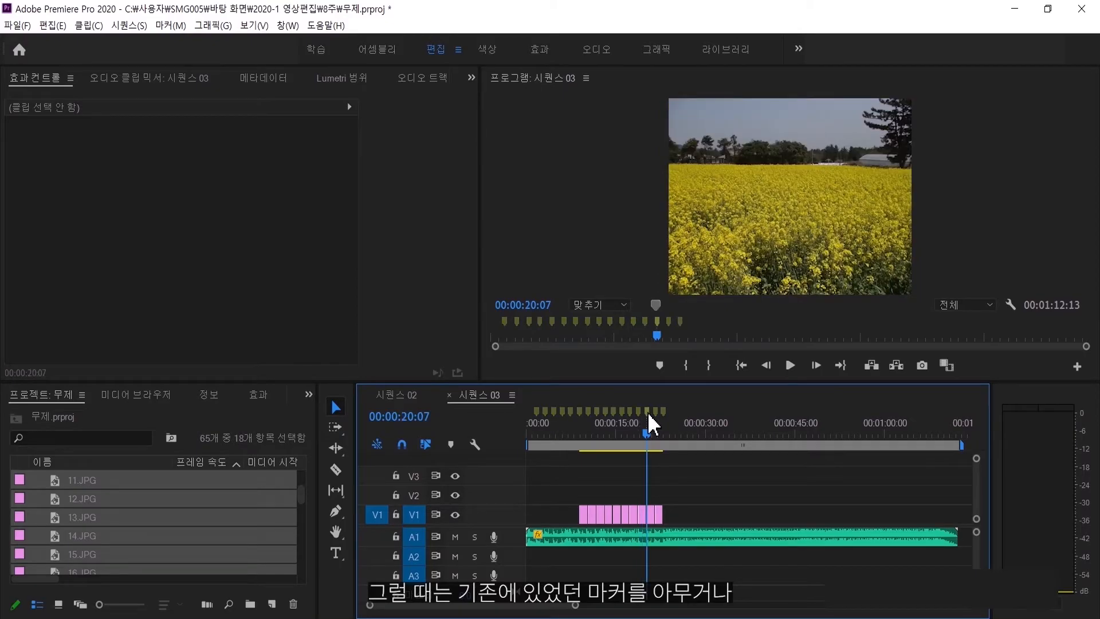
{"action": "right_click", "coordinate": [650, 425]}
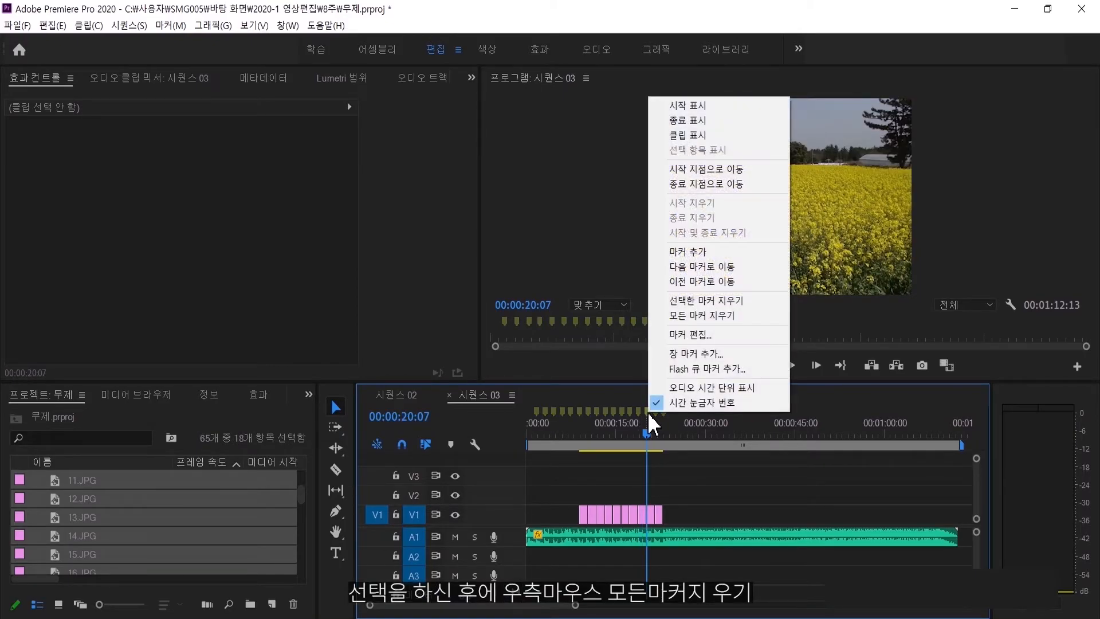
{"action": "left_click", "coordinate": [704, 315]}
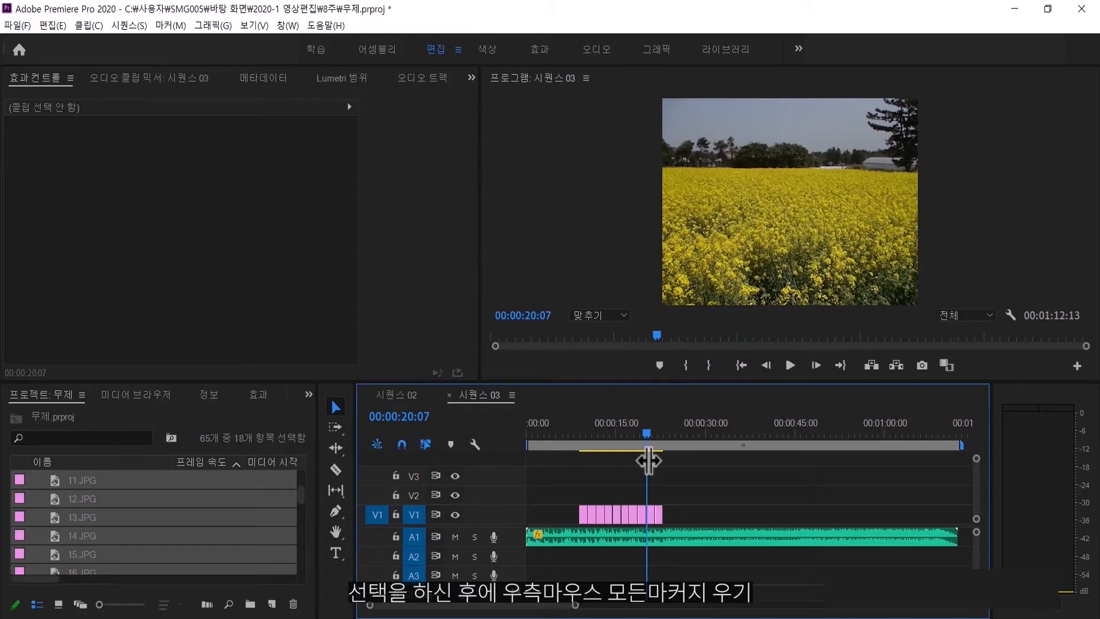
Play the music from about 16 seconds and add markers on the beat from about 22 to 45 seconds
{"action": "left_click_drag", "start_coordinate": [651, 432], "coordinate": [626, 432]}
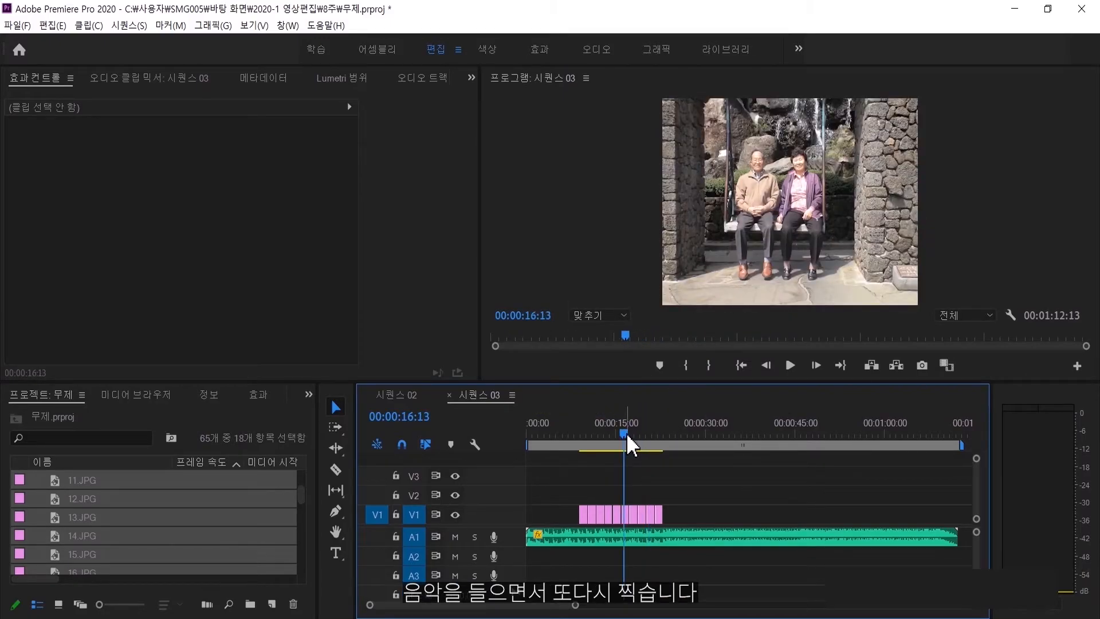
{"action": "key", "text": "space"}
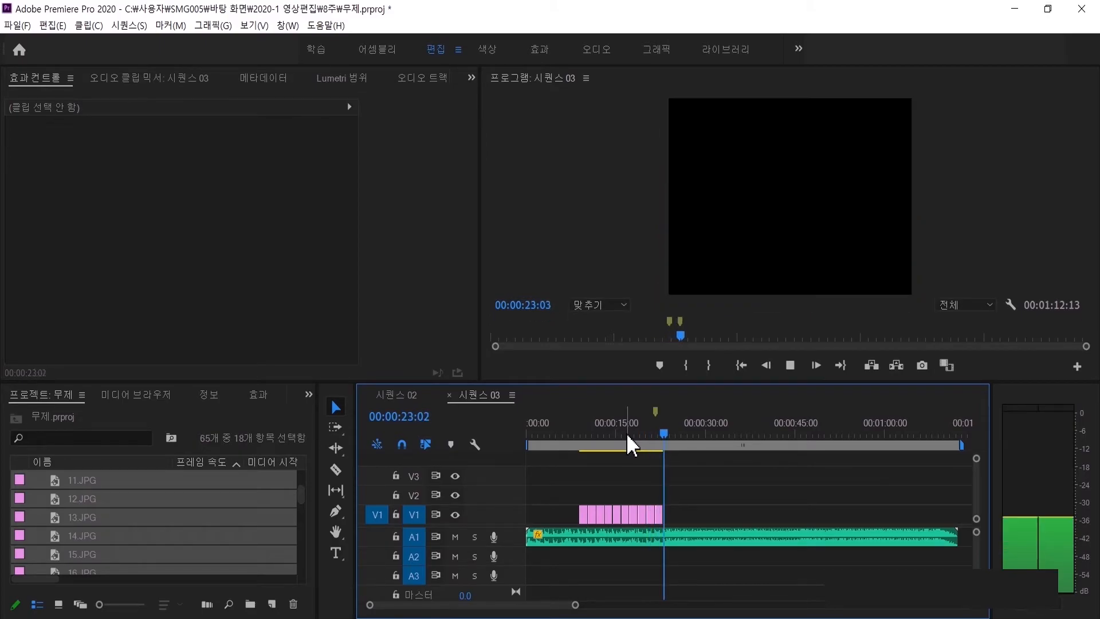
{"action": "key", "text": "m"}
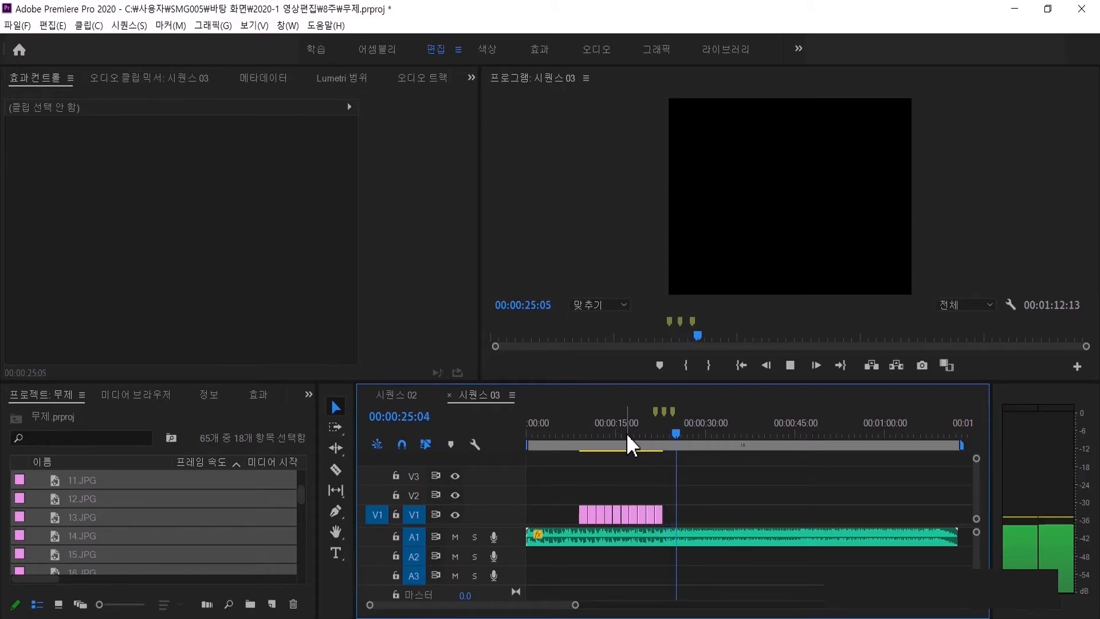
{"action": "key", "text": "m"}
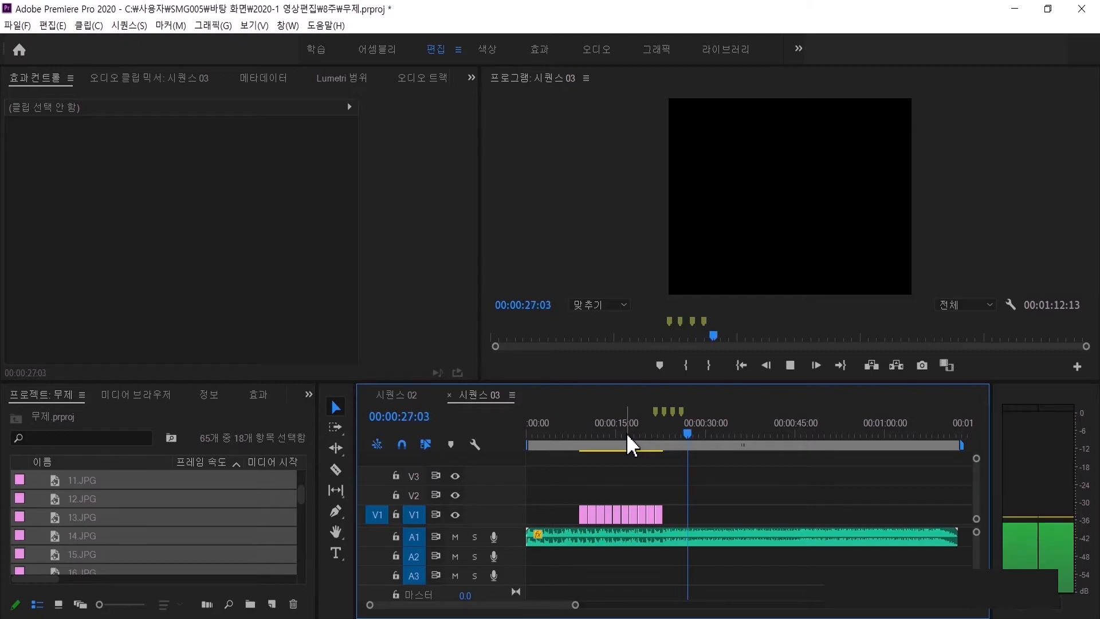
{"action": "key", "text": "m"}
{"action": "key", "text": "m"}
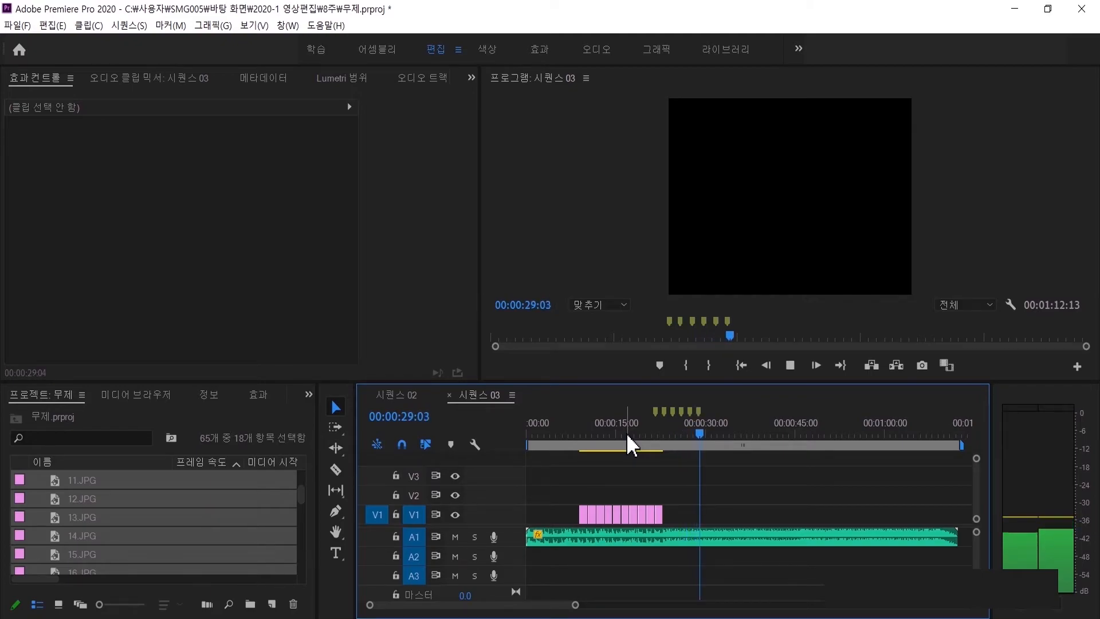
{"action": "key", "text": "m"}
{"action": "key", "text": "m"}
{"action": "key", "text": "m"}
{"action": "key", "text": "m"}
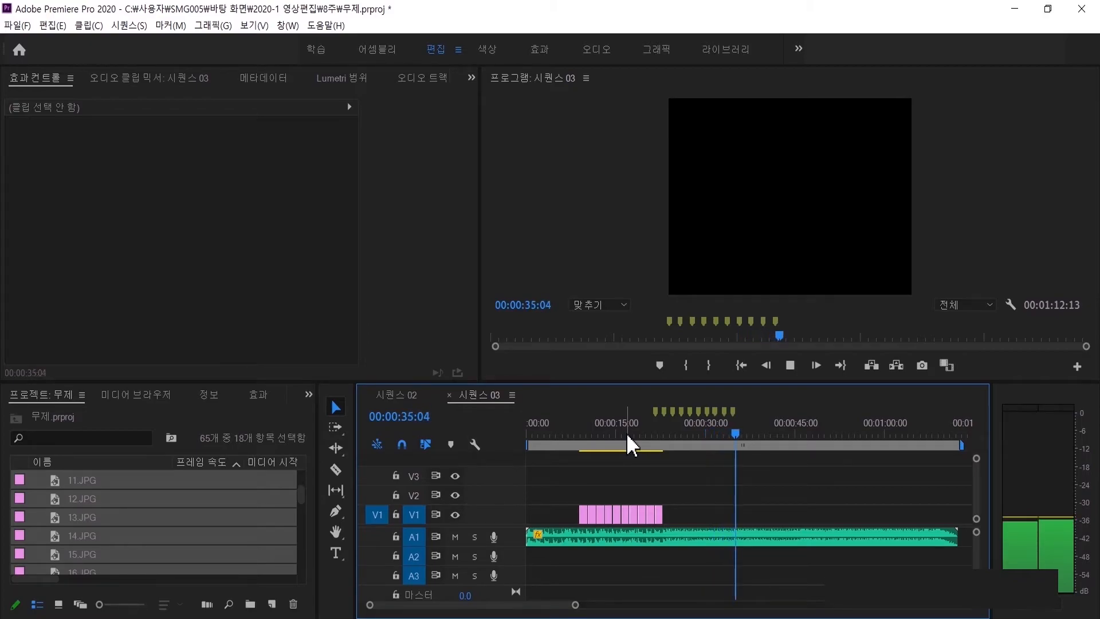
{"action": "key", "text": "m"}
{"action": "key", "text": "m"}
{"action": "key", "text": "m"}
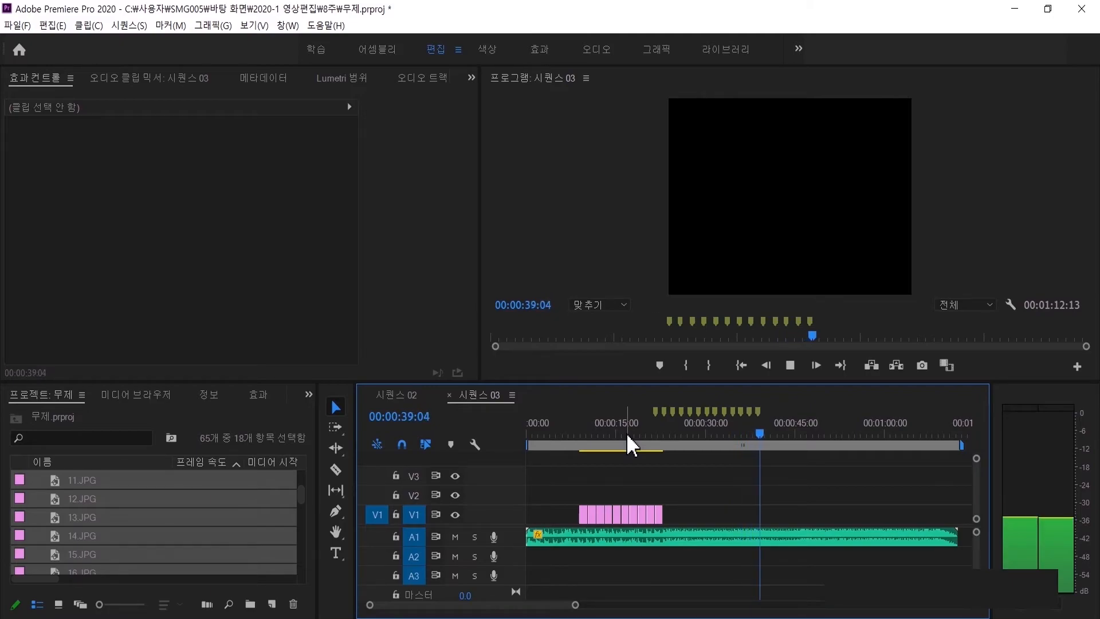
{"action": "key", "text": "m"}
{"action": "key", "text": "m"}
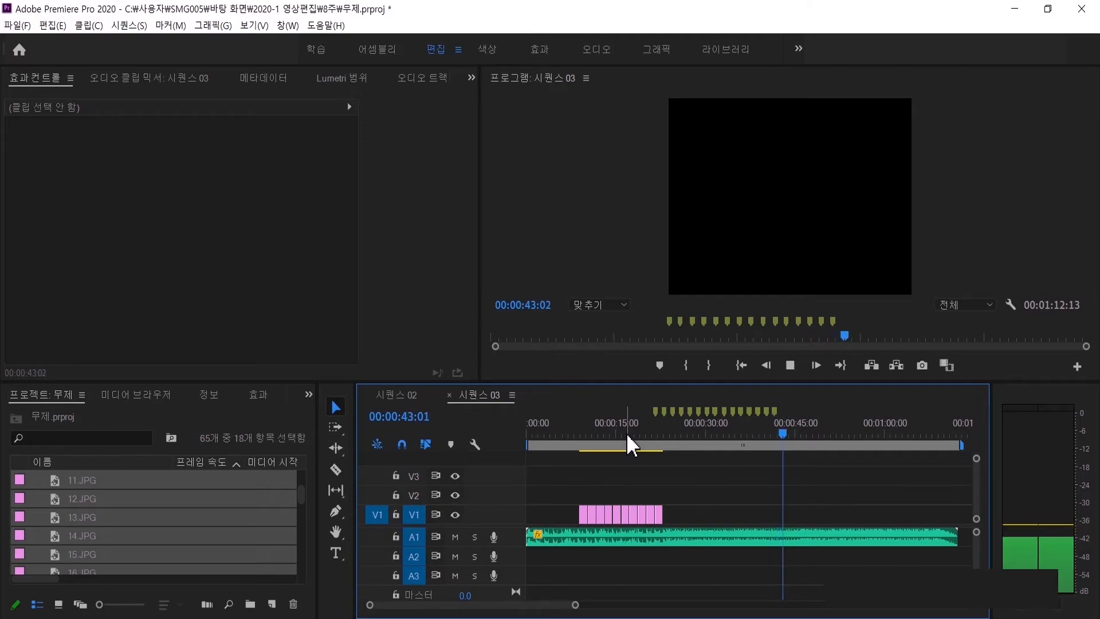
{"action": "key", "text": "m"}
{"action": "key", "text": "m"}
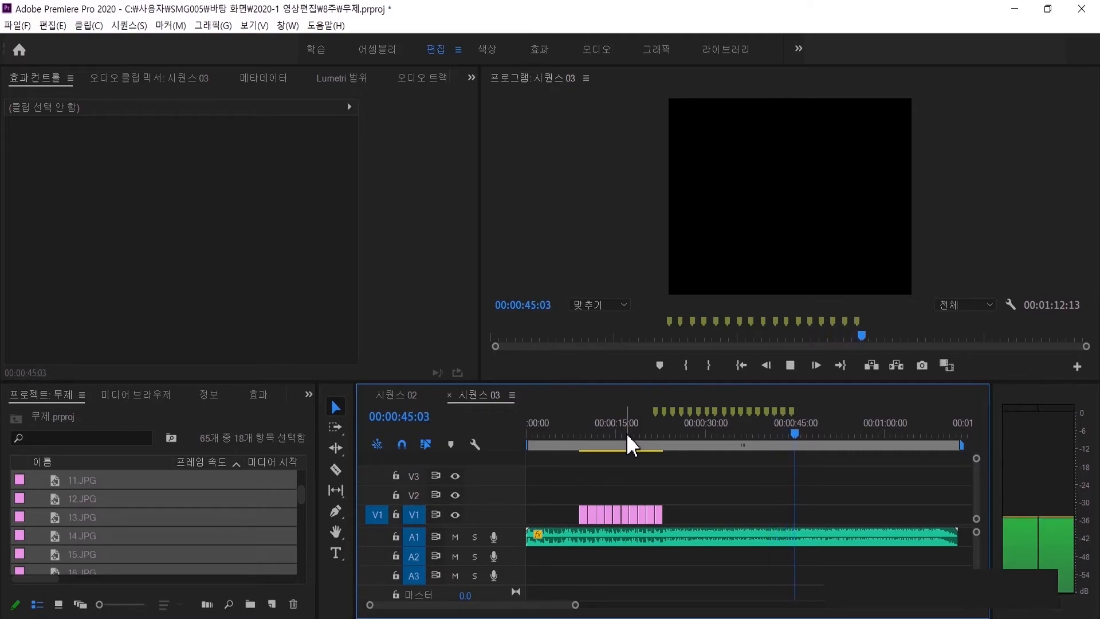
{"action": "key", "text": "space"}
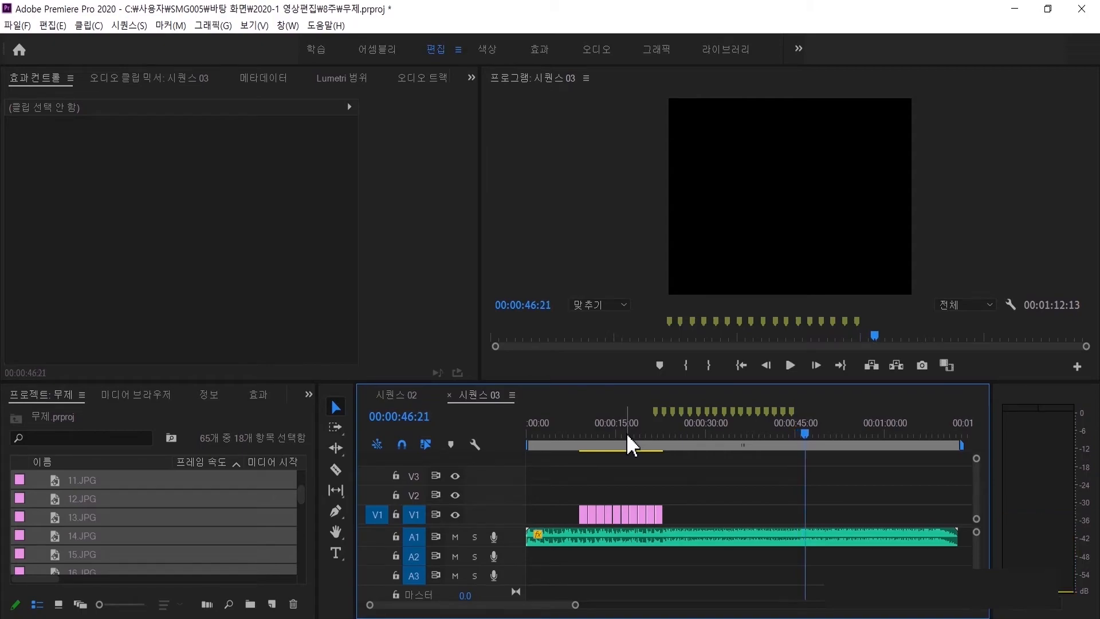
From 00:00:22:06, automate the next stills through 60.JPG to the unnumbered markers with 99 frames per still
{"action": "left_click_drag", "start_coordinate": [802, 432], "coordinate": [658, 463]}
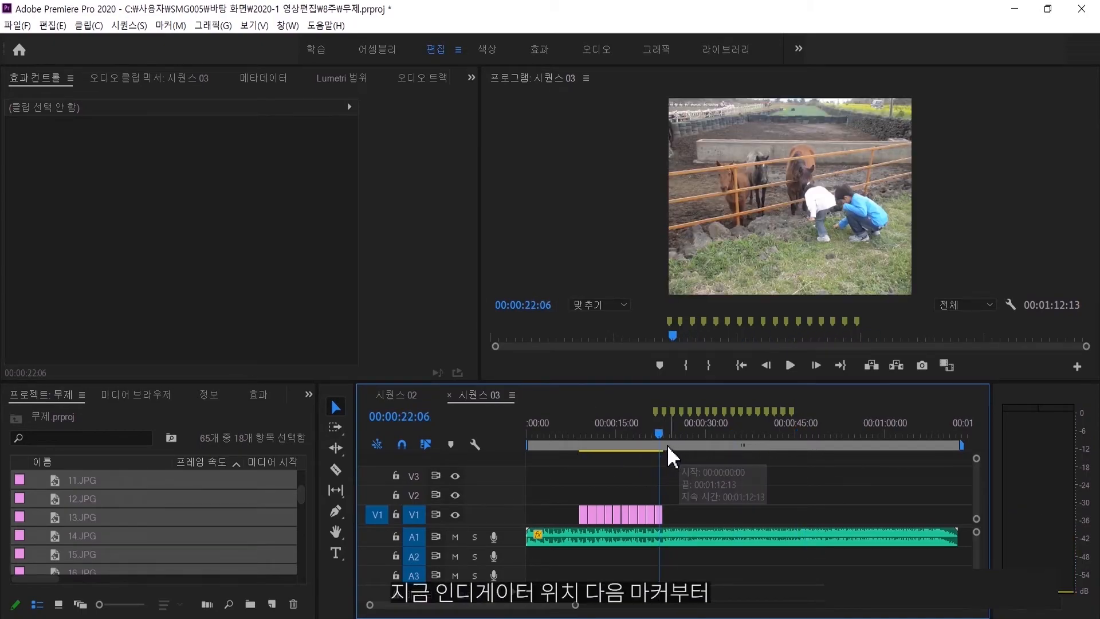
{"action": "left_click_drag", "start_coordinate": [40, 478], "coordinate": [59, 536]}
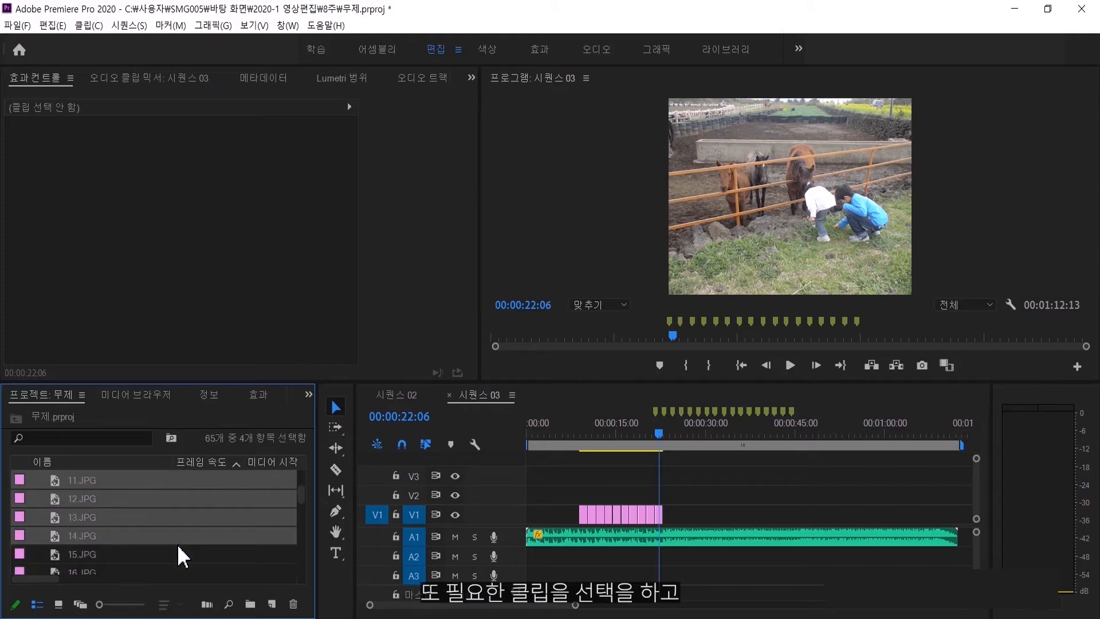
{"action": "left_click_drag", "start_coordinate": [36, 480], "coordinate": [204, 597]}
{"action": "left_click", "coordinate": [206, 604]}
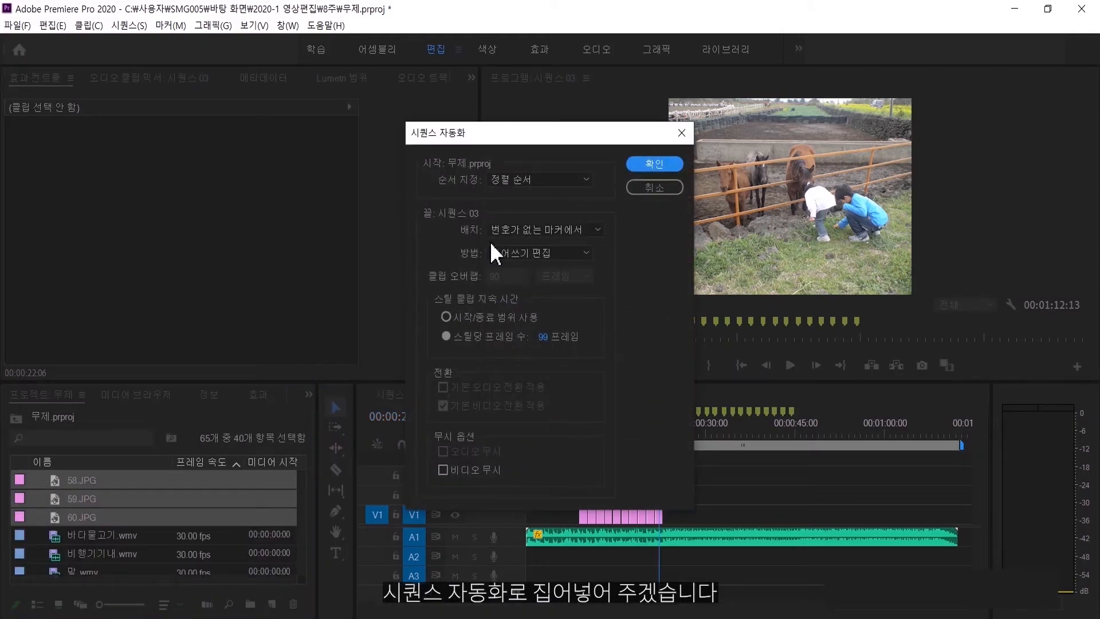
{"action": "left_click", "coordinate": [653, 164]}
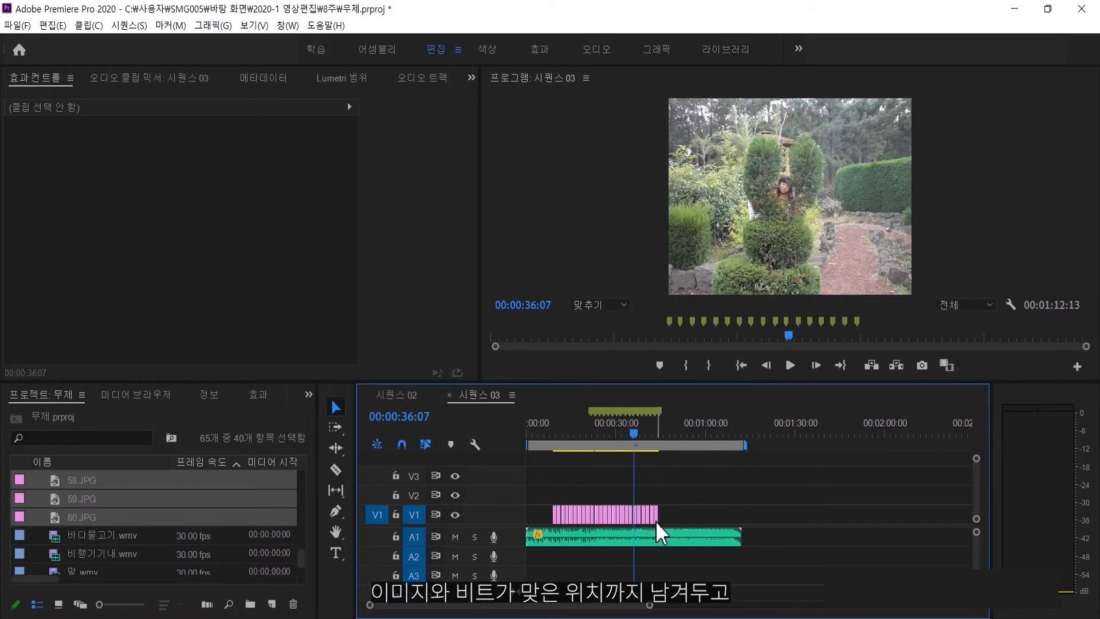
Move the playhead to 00:00:43:13 near the end of the stills and clear all markers again
{"action": "left_click_drag", "start_coordinate": [637, 438], "coordinate": [654, 435]}
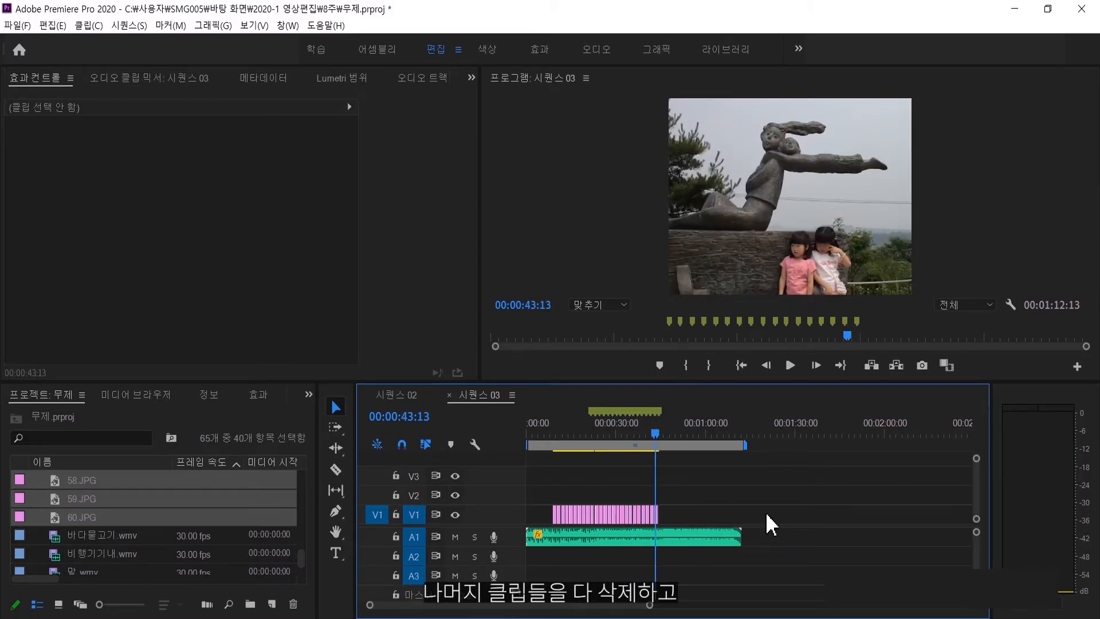
{"action": "right_click", "coordinate": [654, 411]}
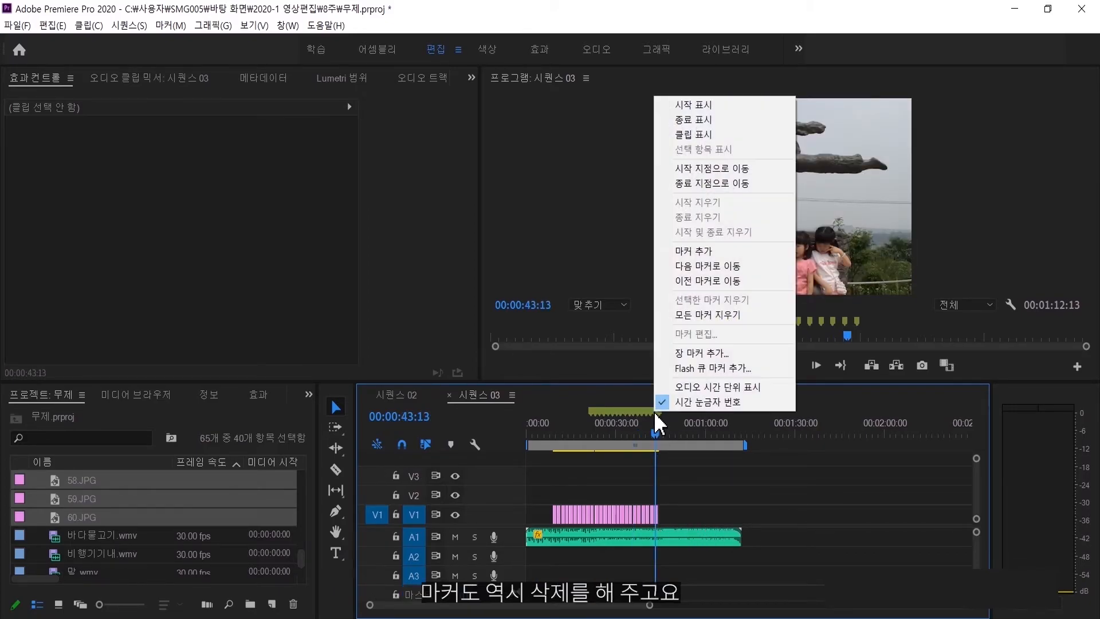
{"action": "left_click", "coordinate": [716, 315]}
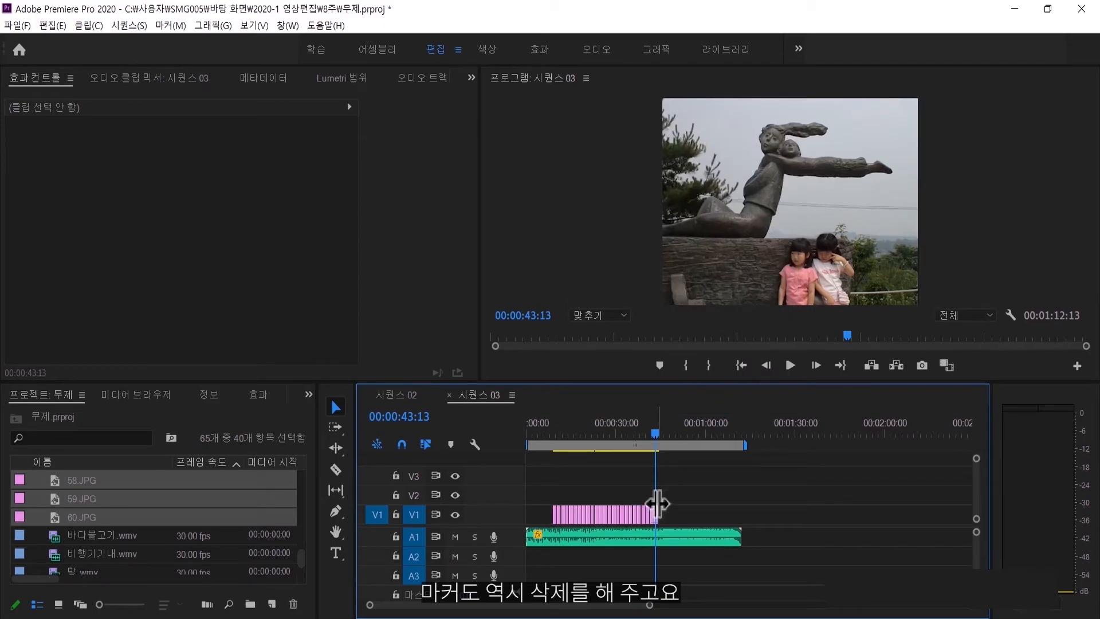
Play the music from 00:00:39:18 and add markers on the beat from about 42 seconds to about 1:09
{"action": "left_click_drag", "start_coordinate": [650, 434], "coordinate": [641, 437]}
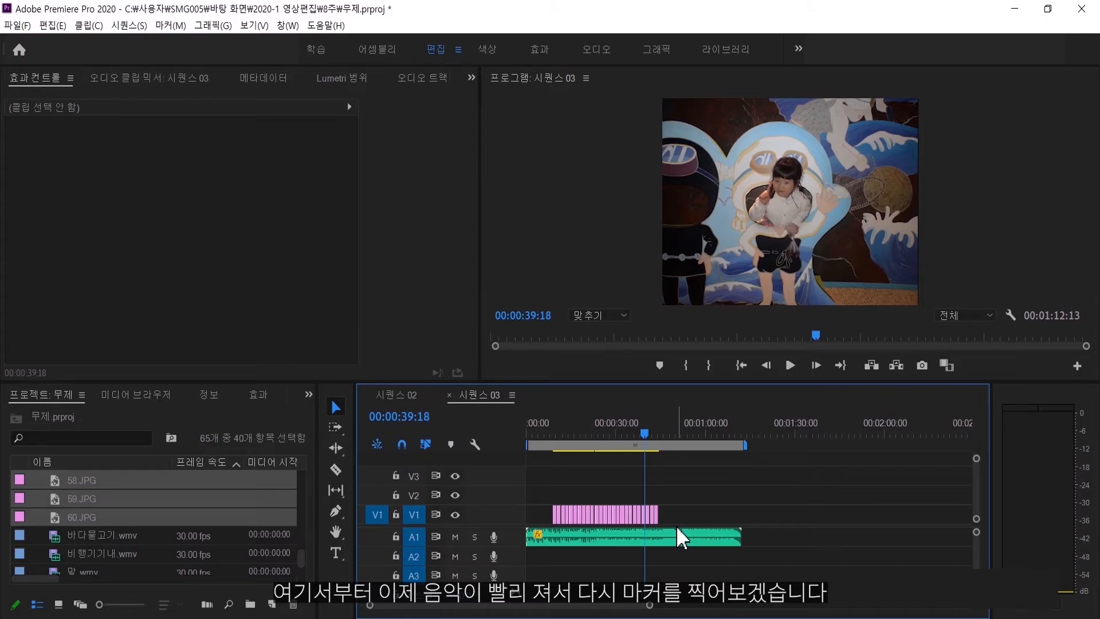
{"action": "key", "text": "space"}
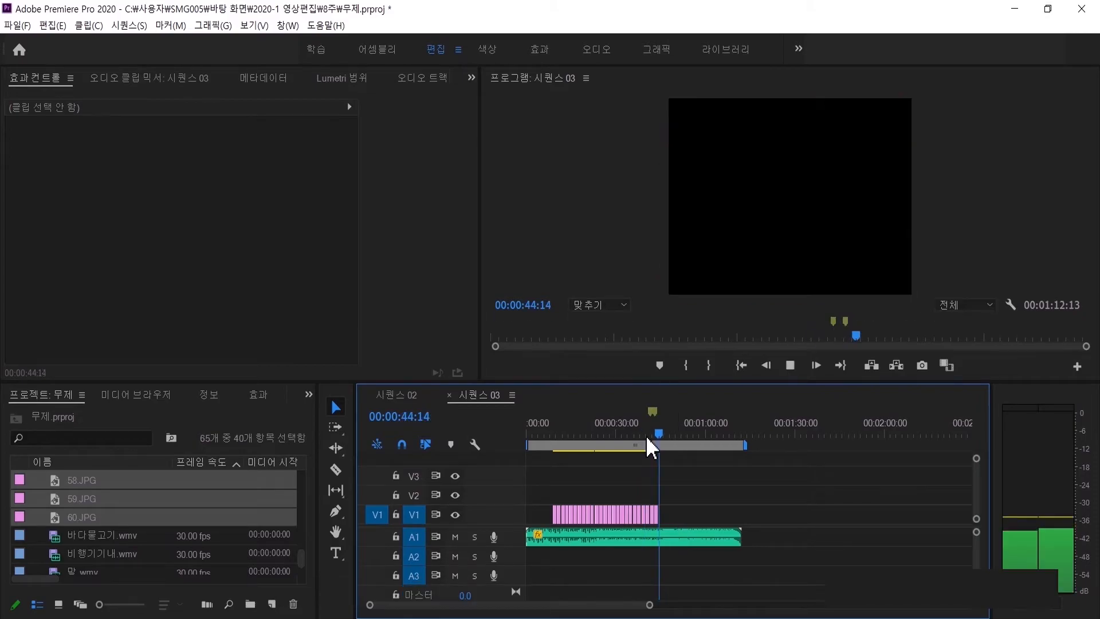
{"action": "key", "text": "m"}
{"action": "key", "text": "m"}
{"action": "key", "text": "m"}
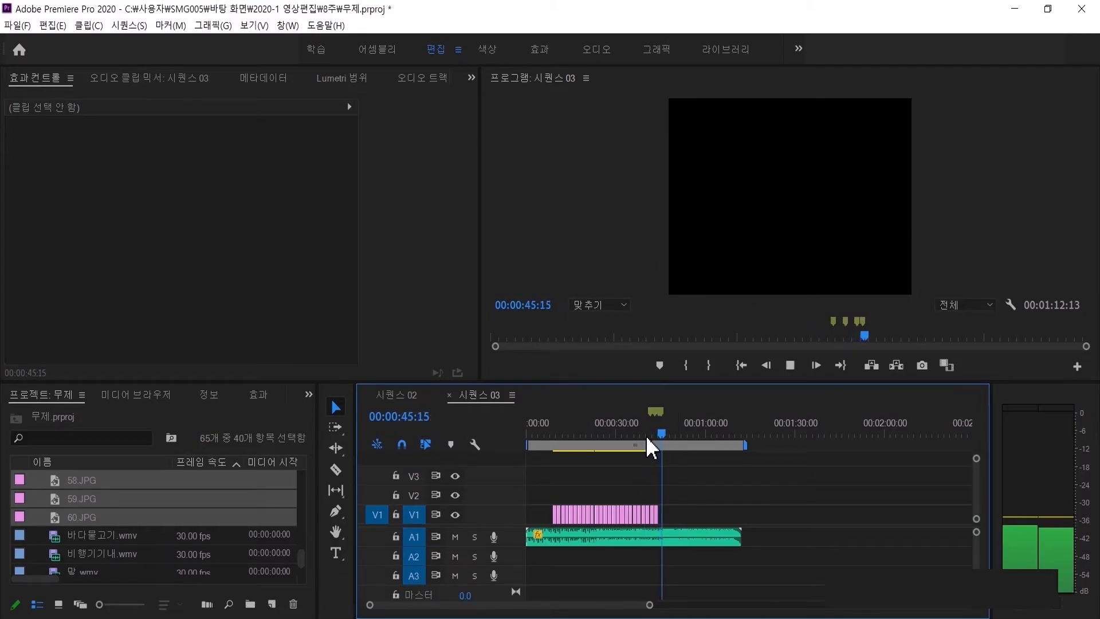
{"action": "key", "text": "m"}
{"action": "key", "text": "m"}
{"action": "key", "text": "m"}
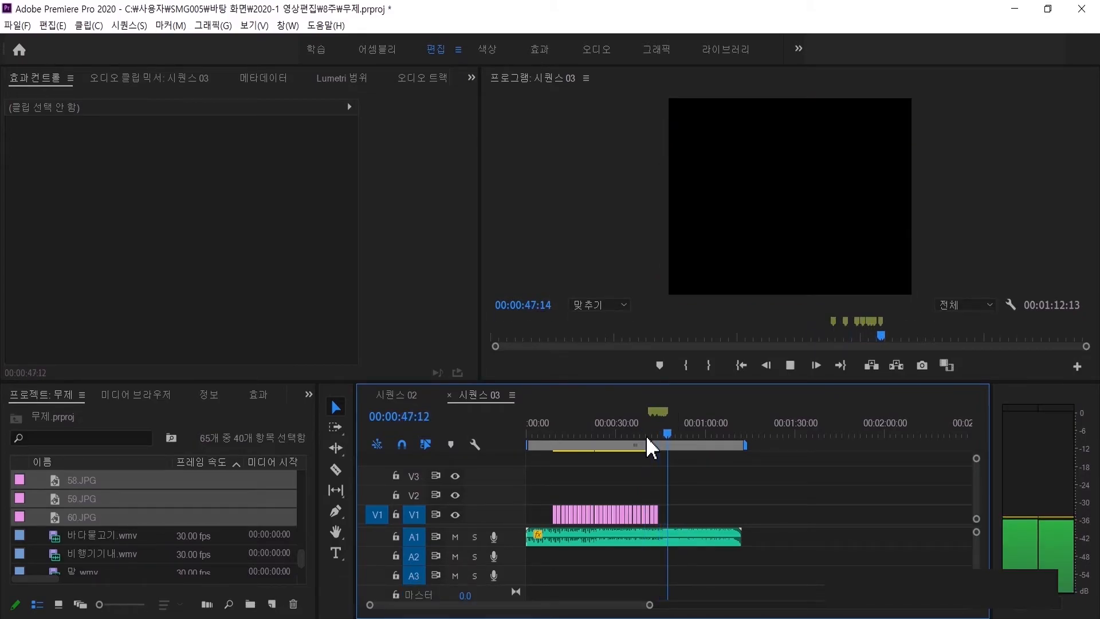
{"action": "key", "text": "m"}
{"action": "key", "text": "m"}
{"action": "key", "text": "m"}
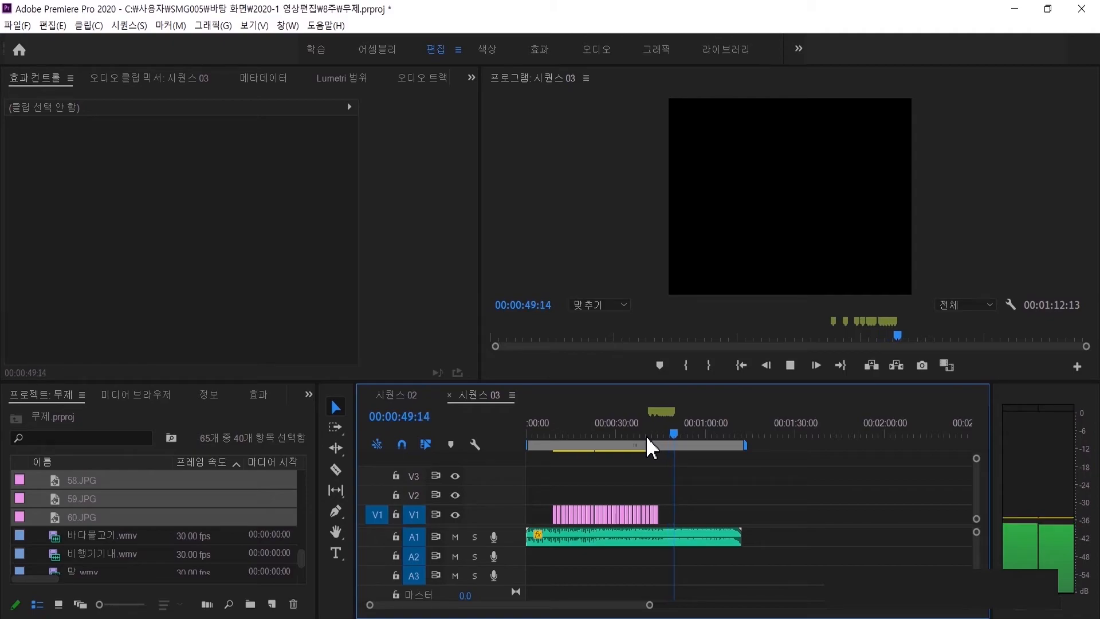
{"action": "key", "text": "m"}
{"action": "key", "text": "m"}
{"action": "key", "text": "m"}
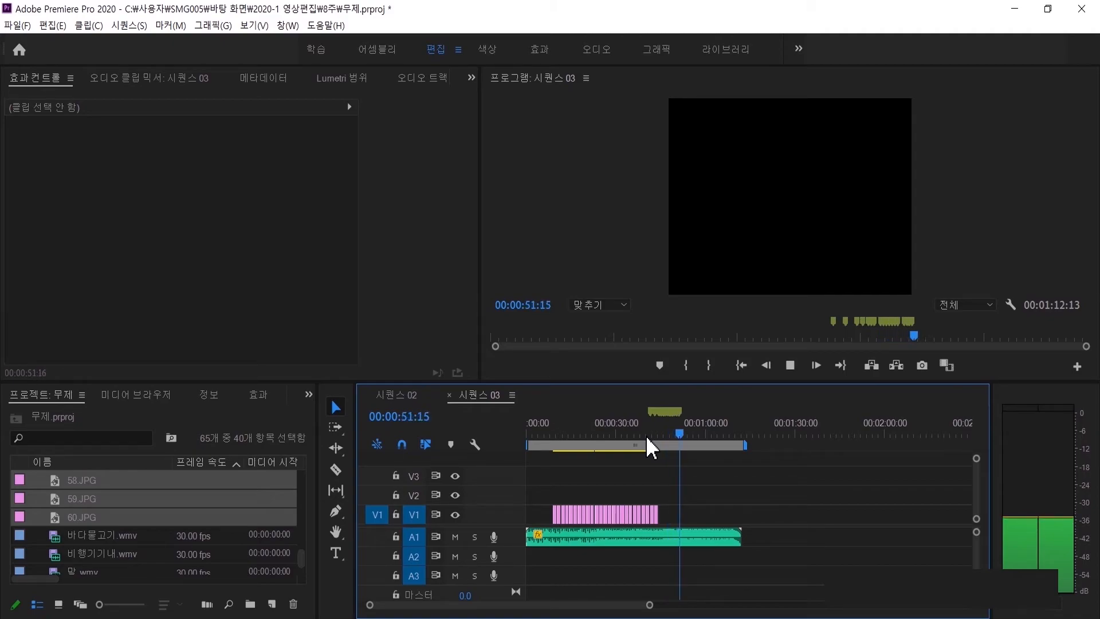
{"action": "key", "text": "m"}
{"action": "key", "text": "m"}
{"action": "key", "text": "m"}
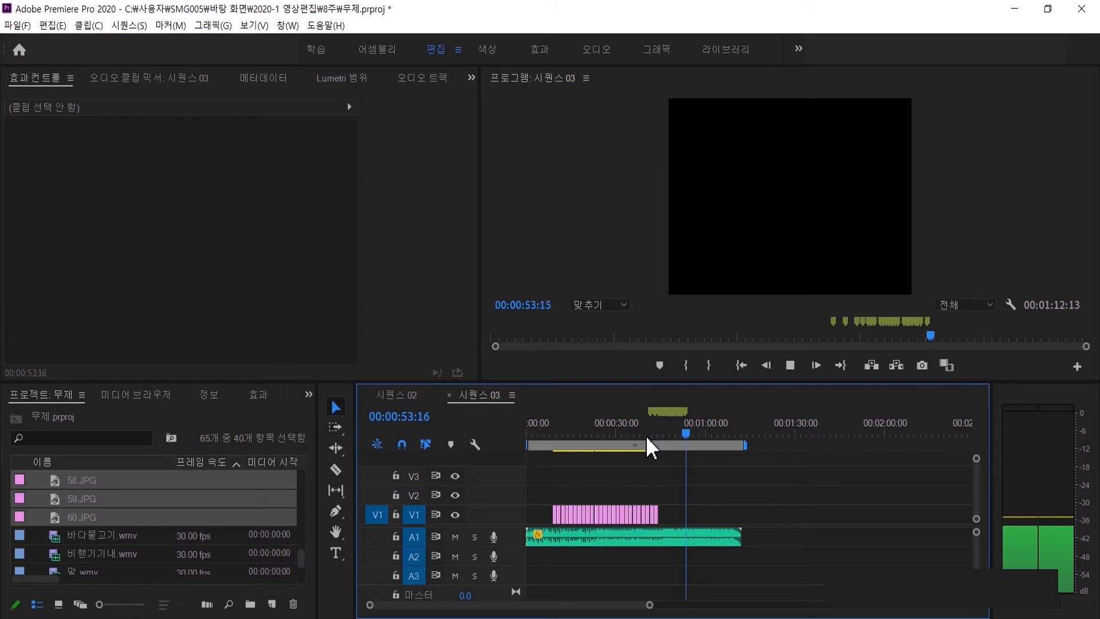
{"action": "key", "text": "m"}
{"action": "key", "text": "m"}
{"action": "key", "text": "m"}
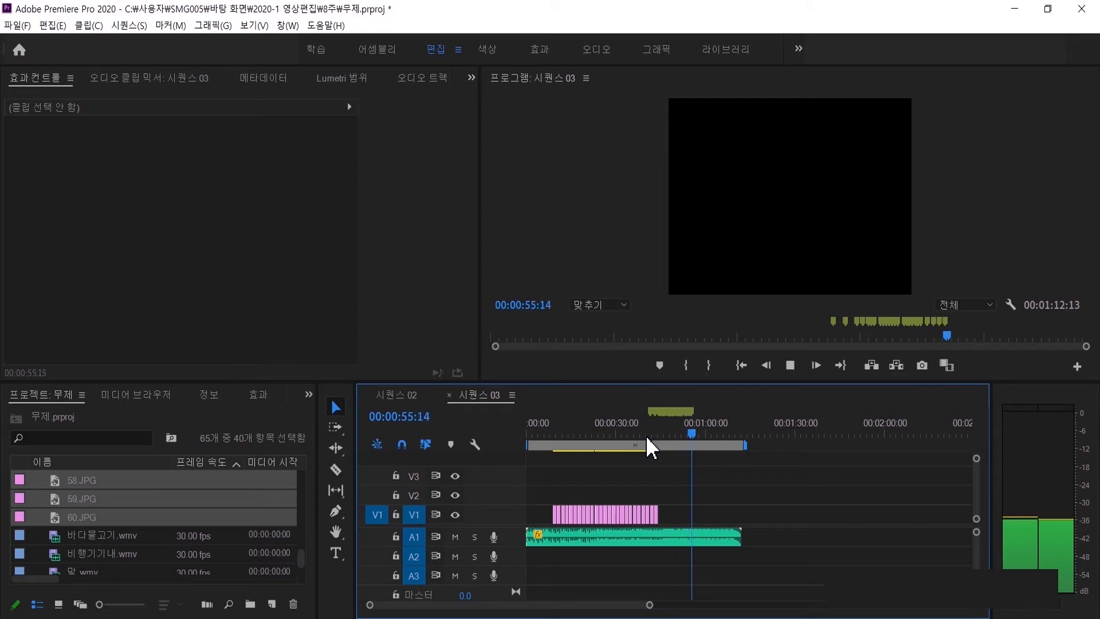
{"action": "key", "text": "m"}
{"action": "key", "text": "m"}
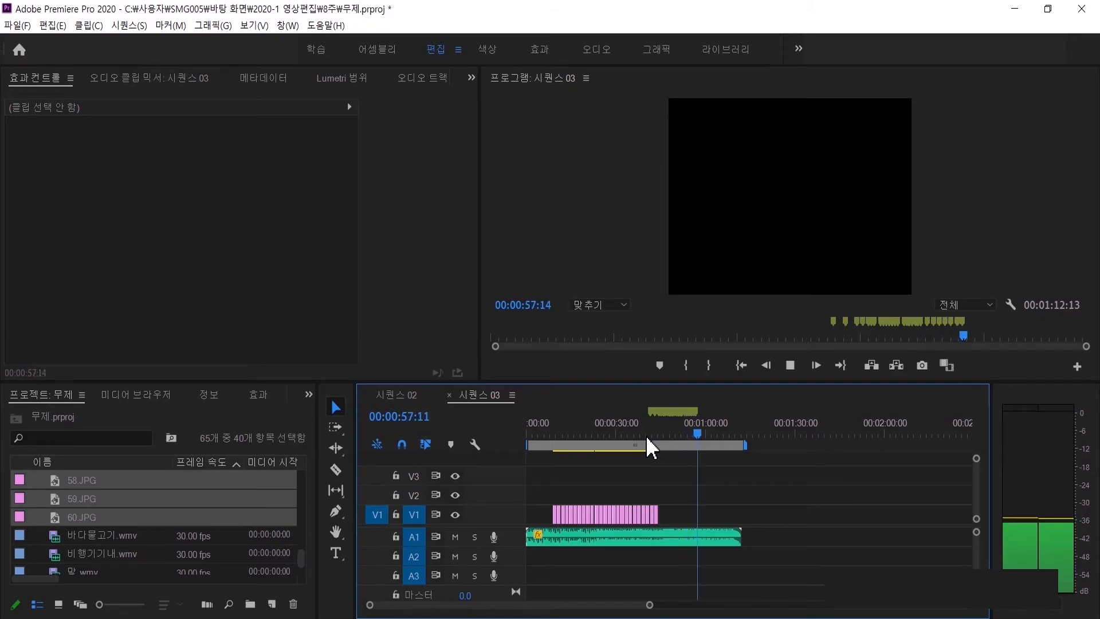
{"action": "key", "text": "m"}
{"action": "key", "text": "m"}
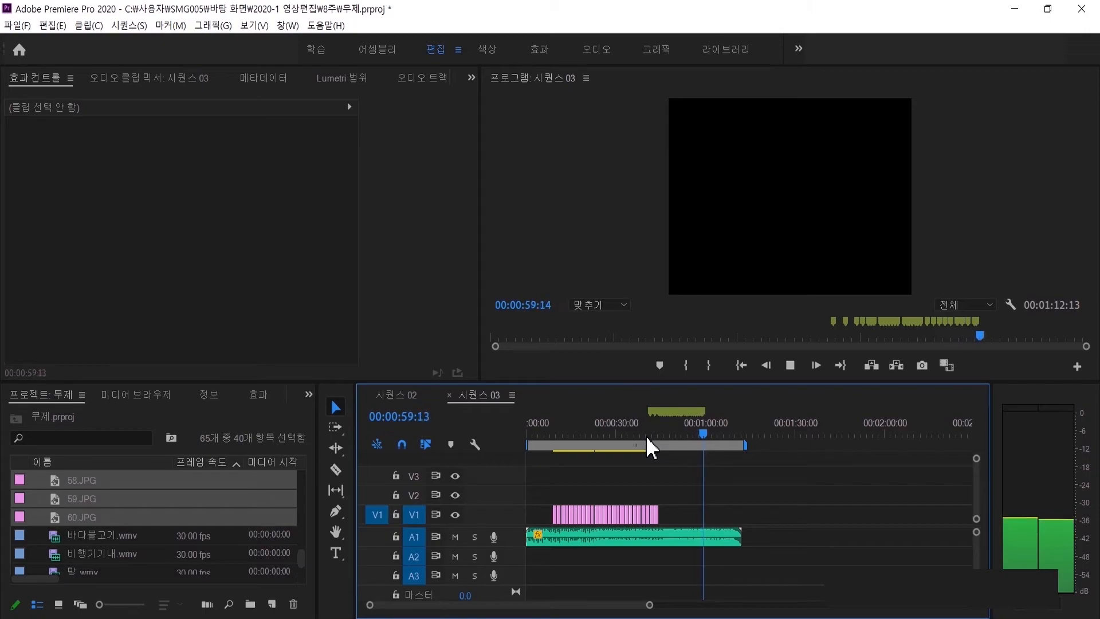
{"action": "key", "text": "m"}
{"action": "key", "text": "m"}
{"action": "key", "text": "m"}
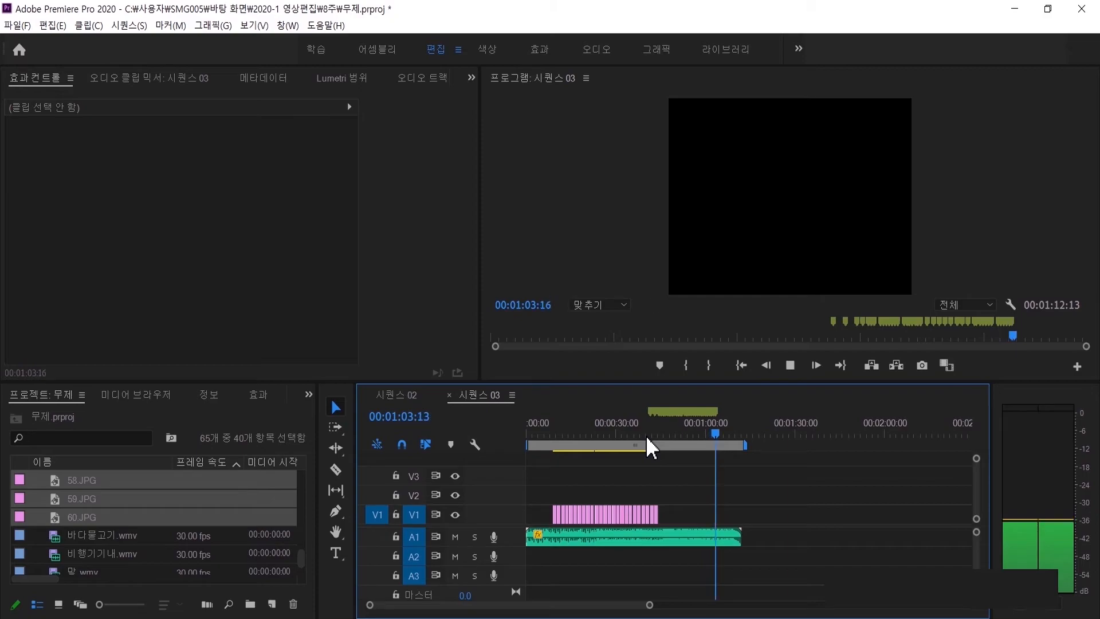
{"action": "key", "text": "m"}
{"action": "key", "text": "m"}
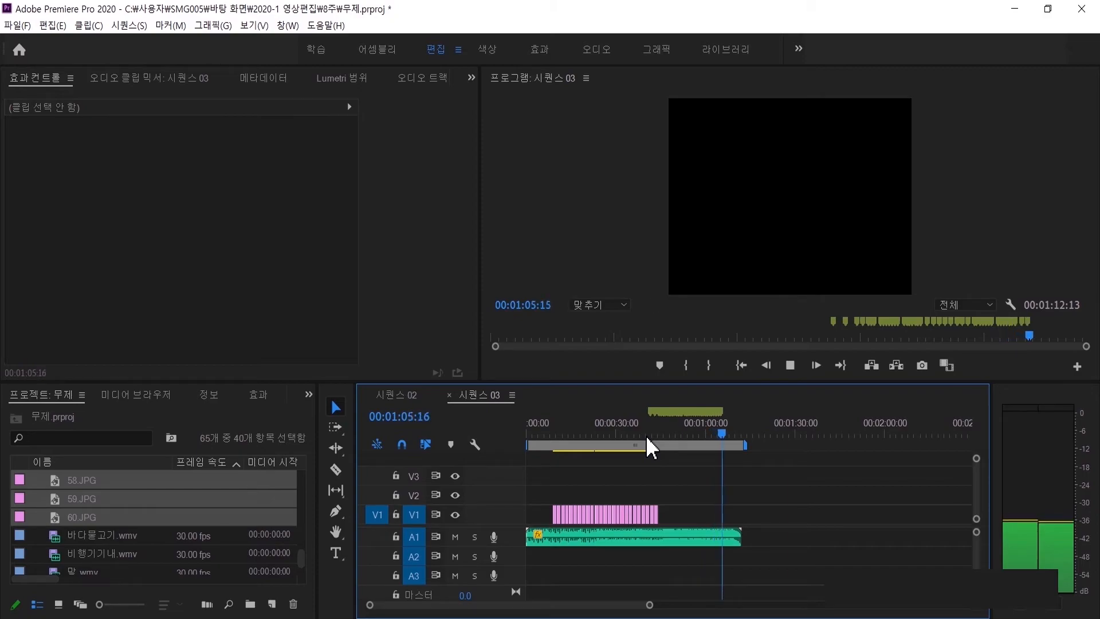
{"action": "key", "text": "m"}
{"action": "key", "text": "m"}
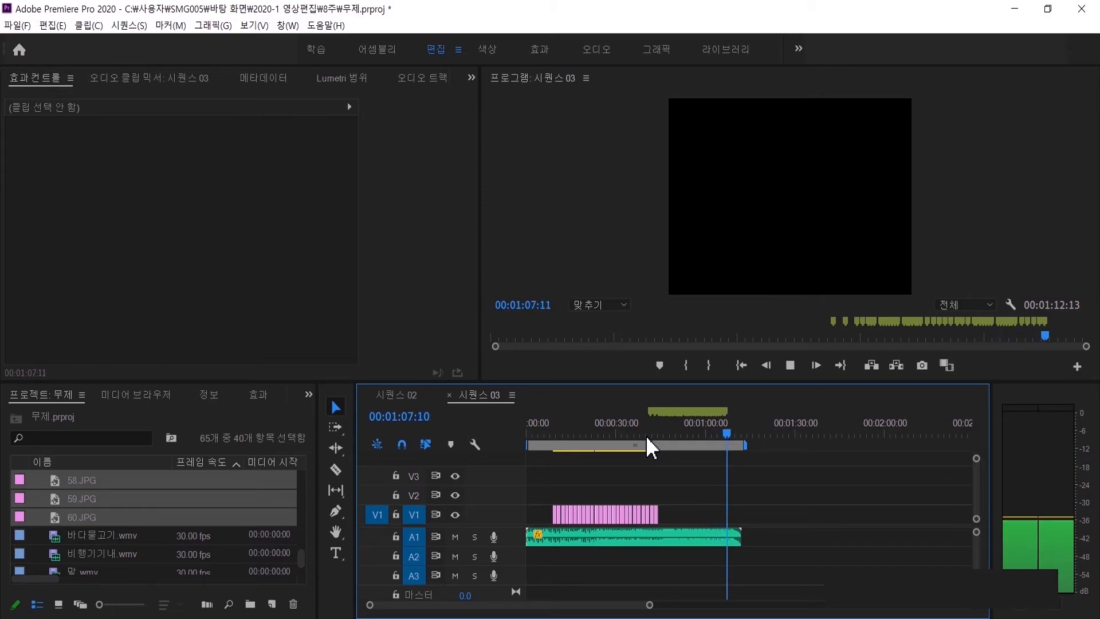
{"action": "key", "text": "m"}
{"action": "key", "text": "m"}
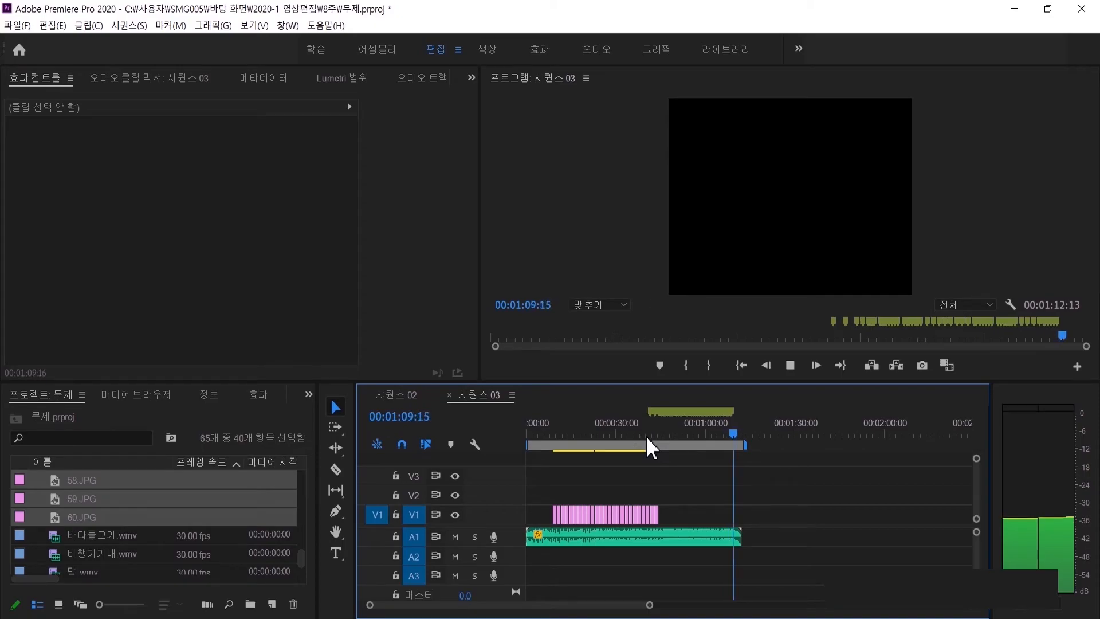
{"action": "key", "text": "space"}
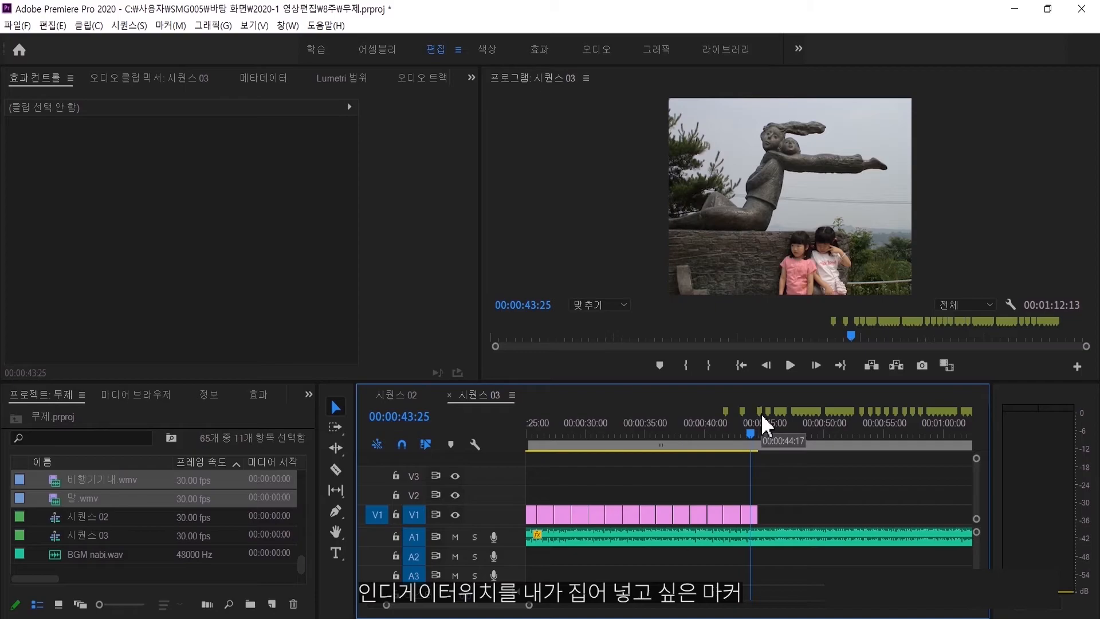
Place the playhead at 00:00:43:27, just before the next marker, and select the next stills and video clips through 말.wmv
{"action": "left_click", "coordinate": [754, 433]}
{"action": "left_click_drag", "start_coordinate": [757, 441], "coordinate": [755, 441]}
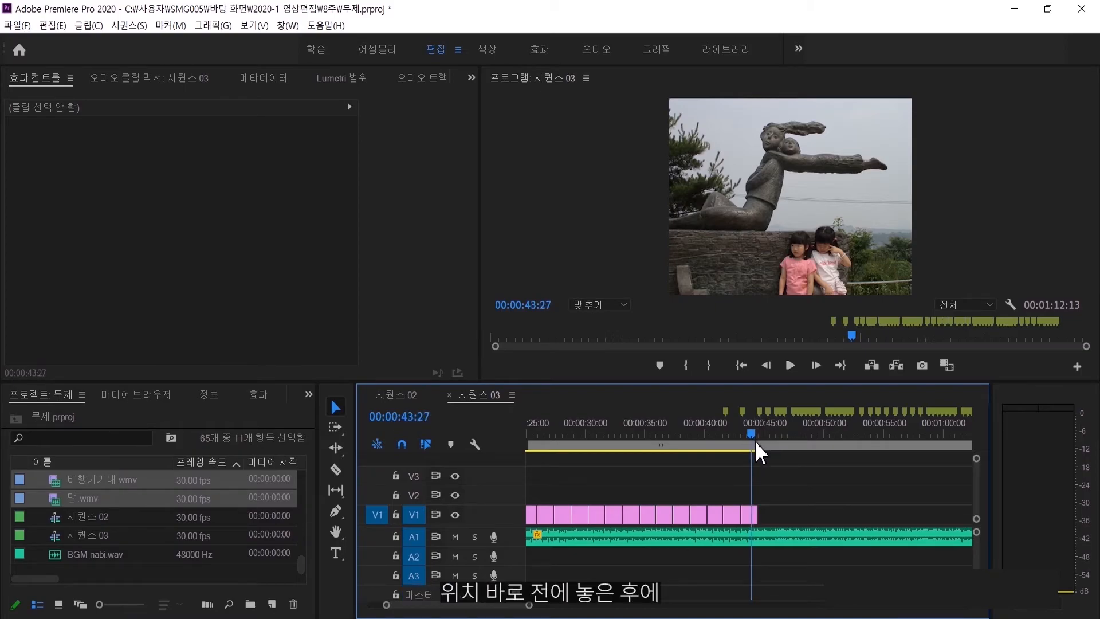
{"action": "scroll", "coordinate": [95, 520], "scroll_direction": "up", "scroll_amount": 3}
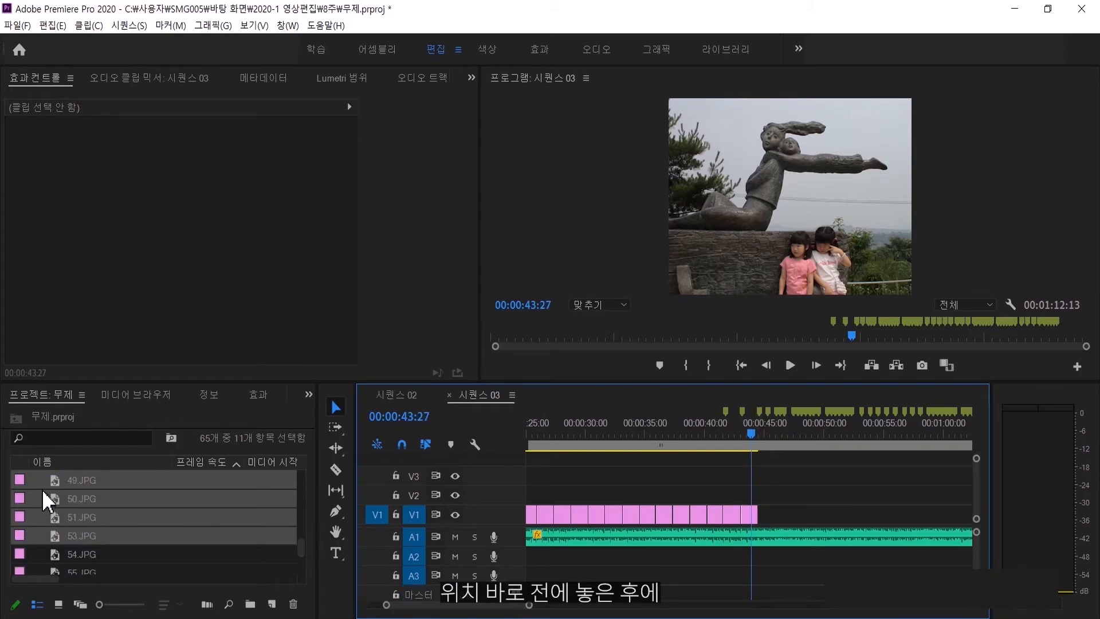
{"action": "scroll", "coordinate": [43, 490], "scroll_direction": "down", "scroll_amount": 3}
{"action": "left_click_drag", "start_coordinate": [40, 471], "coordinate": [134, 504]}
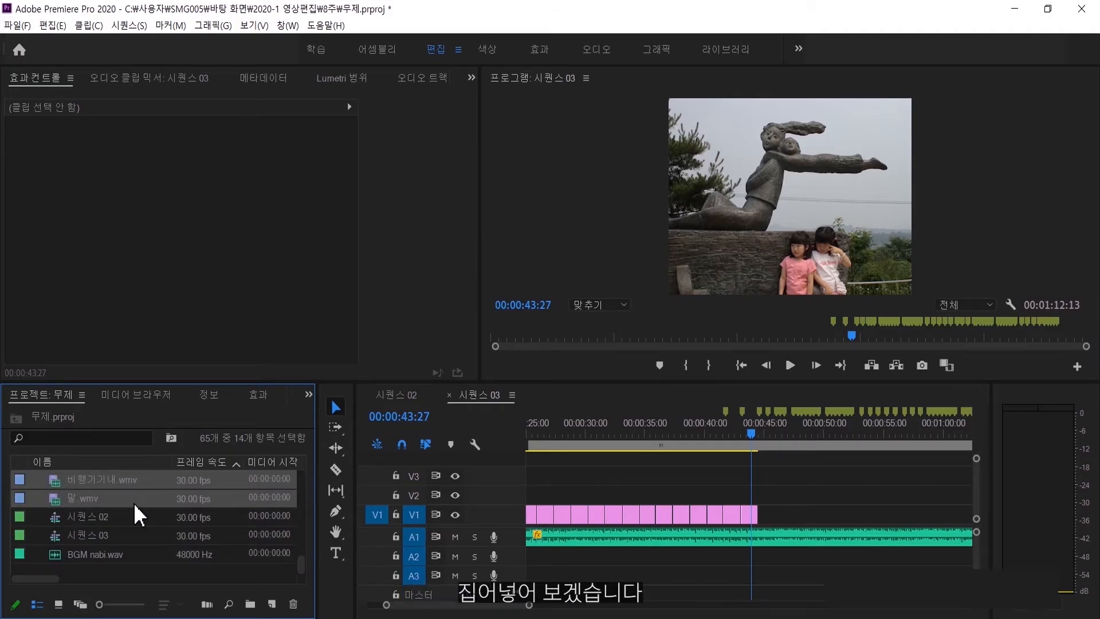
Try automating the selected clips to the unnumbered markers with overwrite and 99 frames per still, and play back the result
{"action": "left_click", "coordinate": [211, 604]}
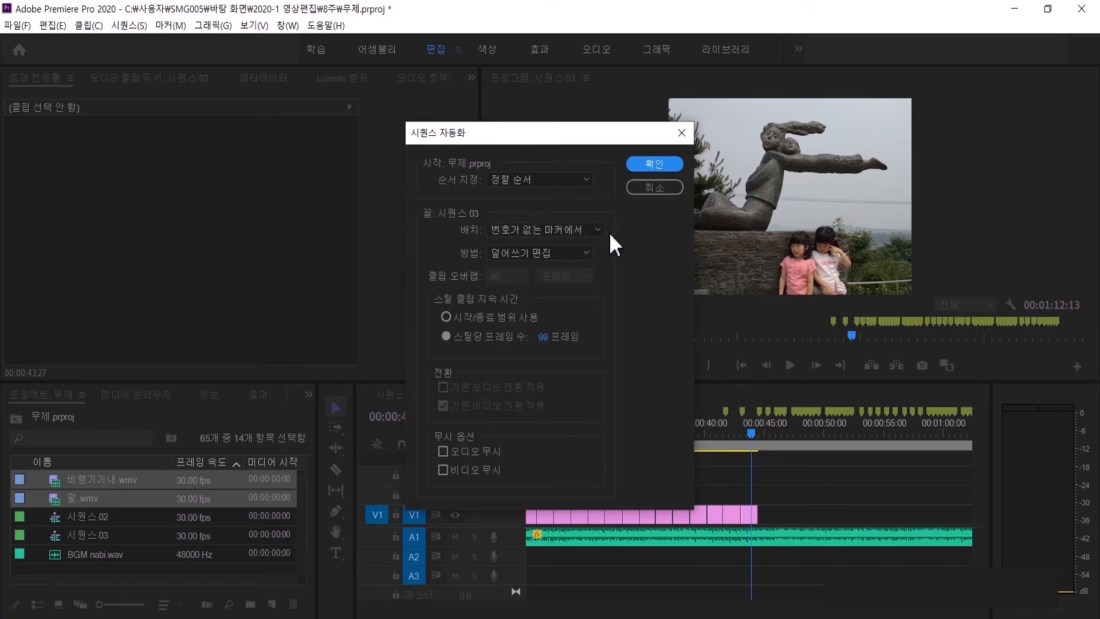
{"action": "left_click", "coordinate": [671, 165]}
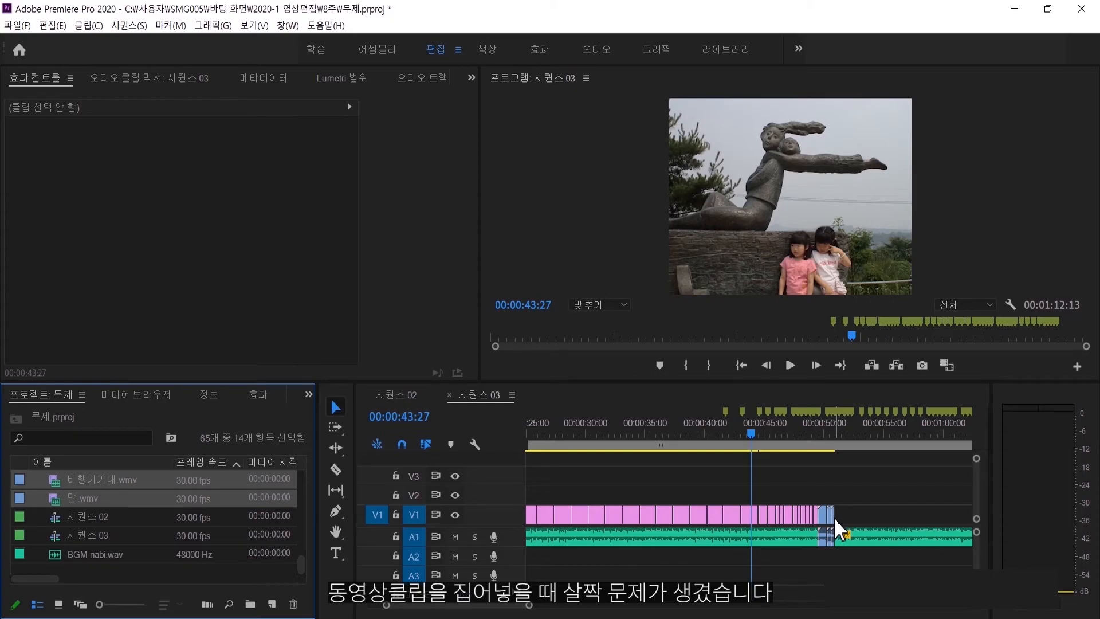
{"action": "left_click", "coordinate": [822, 435]}
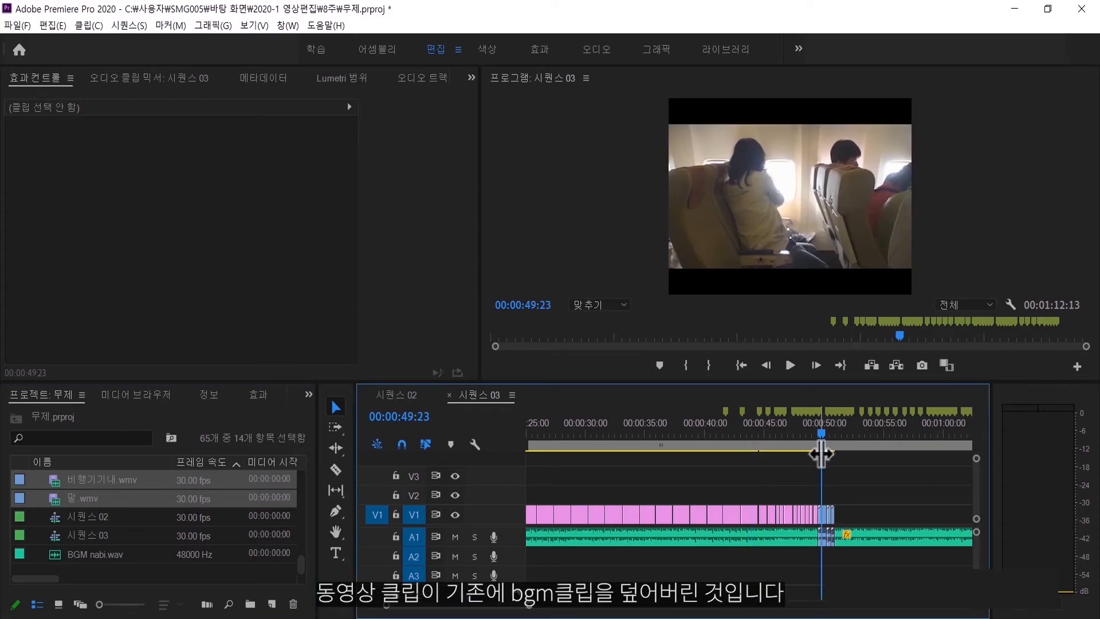
{"action": "left_click_drag", "start_coordinate": [825, 435], "coordinate": [759, 437]}
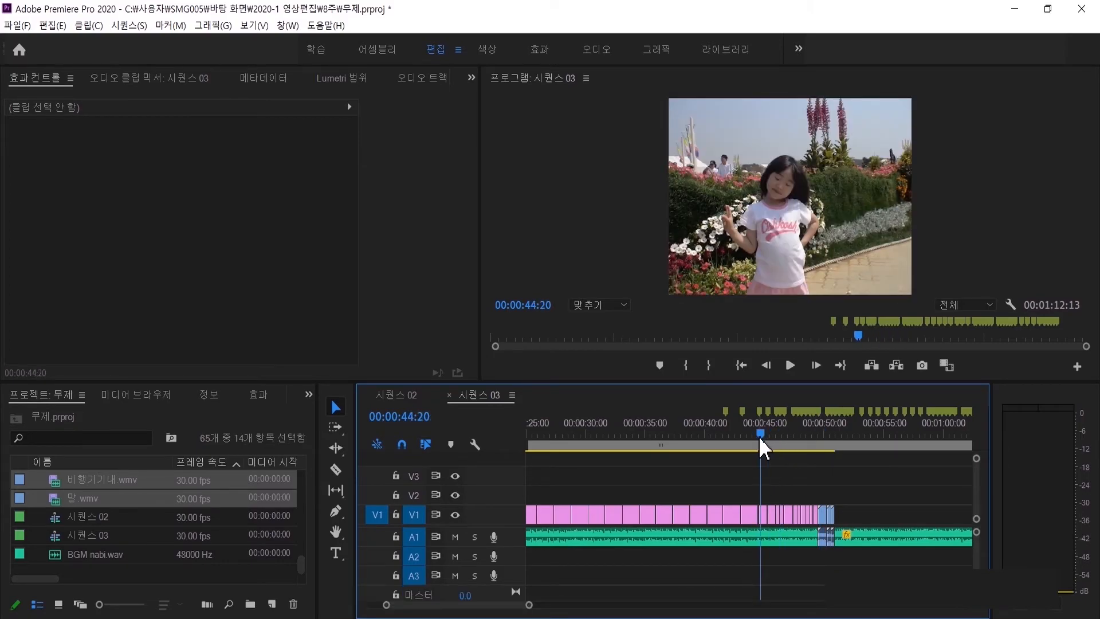
{"action": "key", "text": "space"}
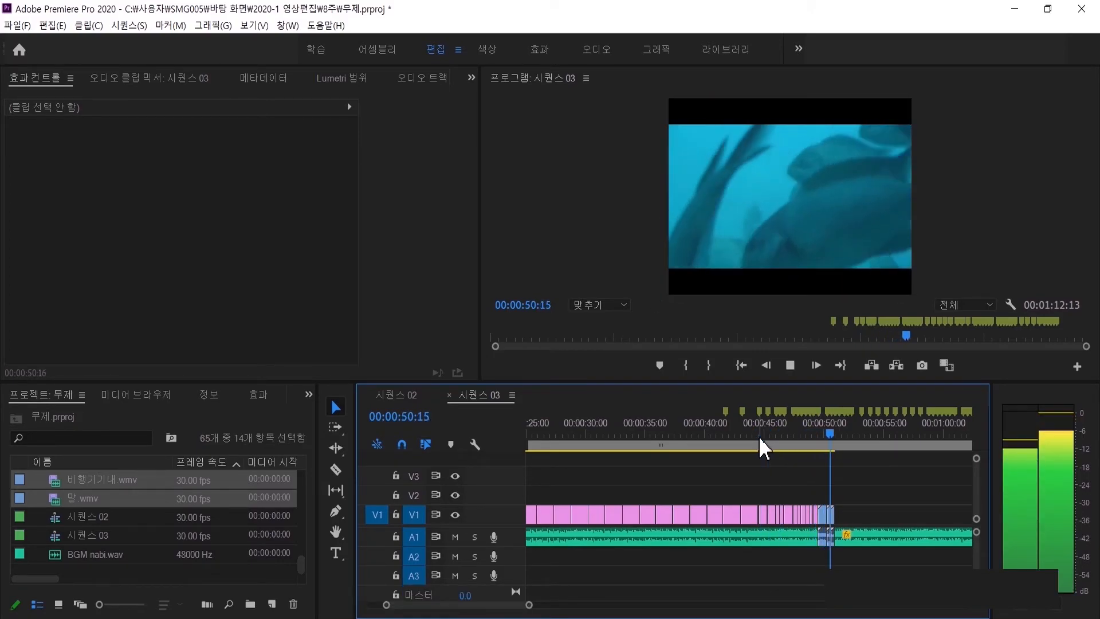
{"action": "key", "text": "space"}
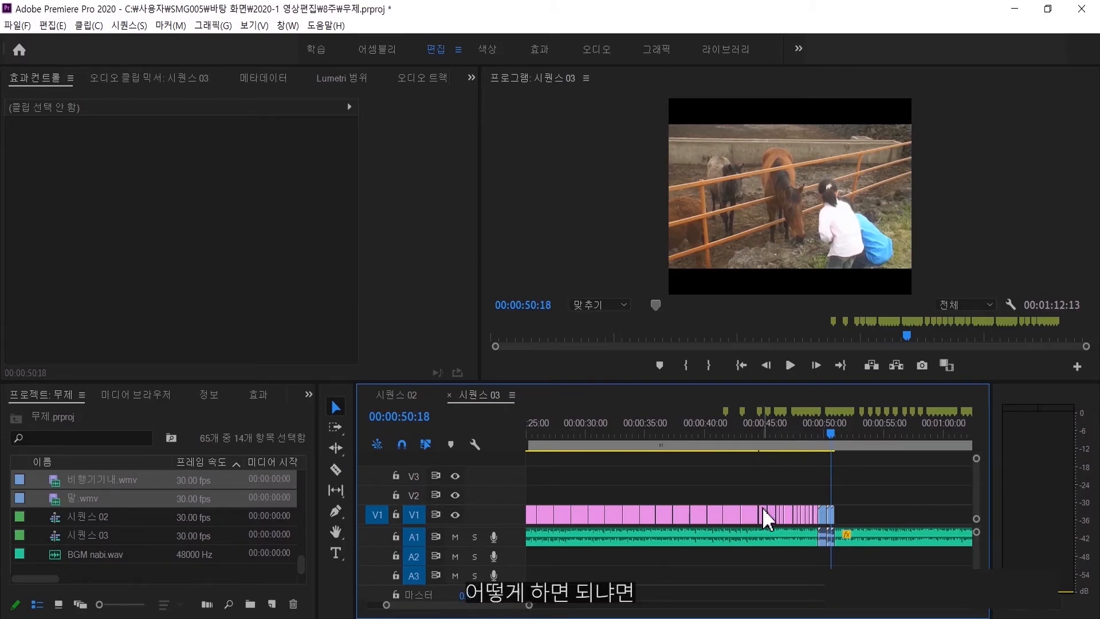
Undo the automation and move the BGM nabi.wav clip from audio track A1 to A2
{"action": "key", "text": "ctrl+z"}
{"action": "left_click", "coordinate": [588, 534]}
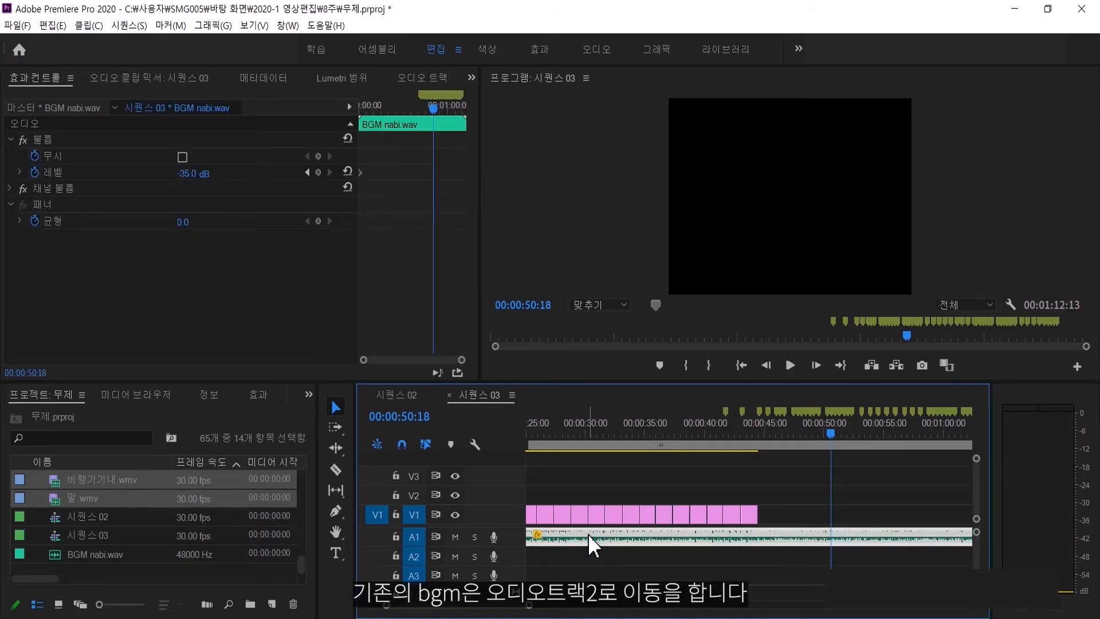
{"action": "left_click_drag", "start_coordinate": [610, 535], "coordinate": [637, 557]}
From 00:00:43:25, automate the selected clips to the unnumbered markers with 99 frames per still and play back the inserted video clips
{"action": "left_click_drag", "start_coordinate": [833, 434], "coordinate": [750, 437]}
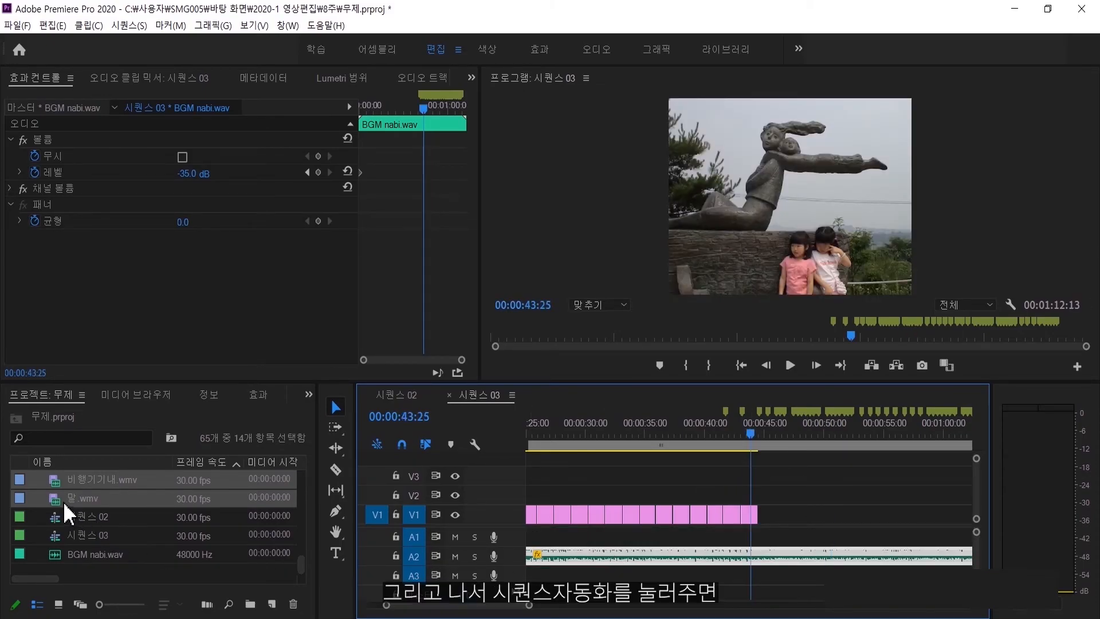
{"action": "left_click", "coordinate": [206, 603]}
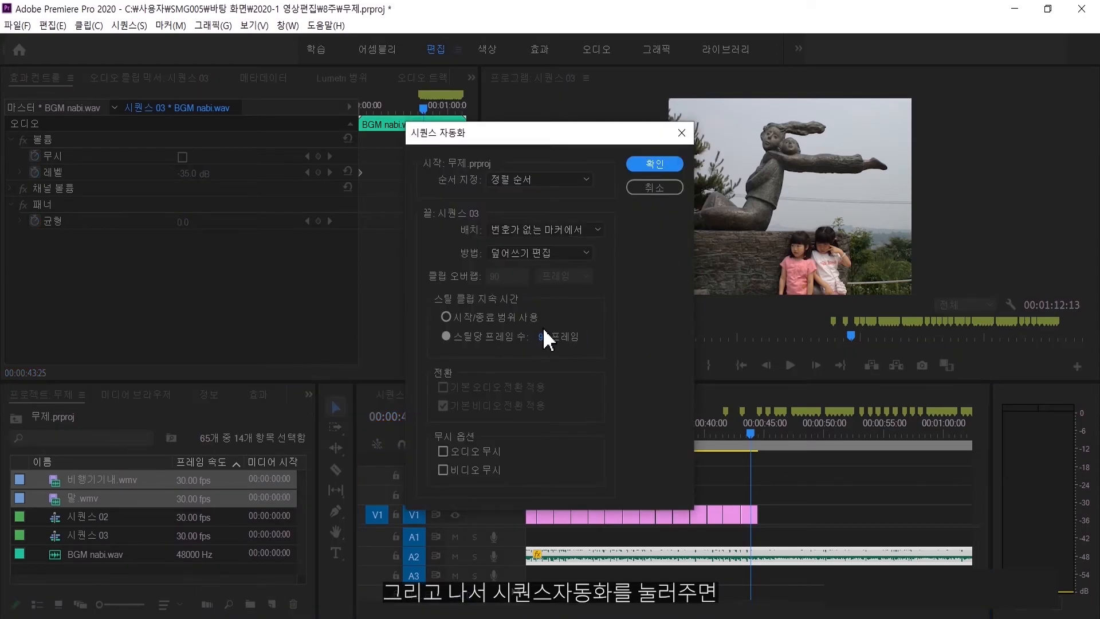
{"action": "left_click", "coordinate": [654, 164]}
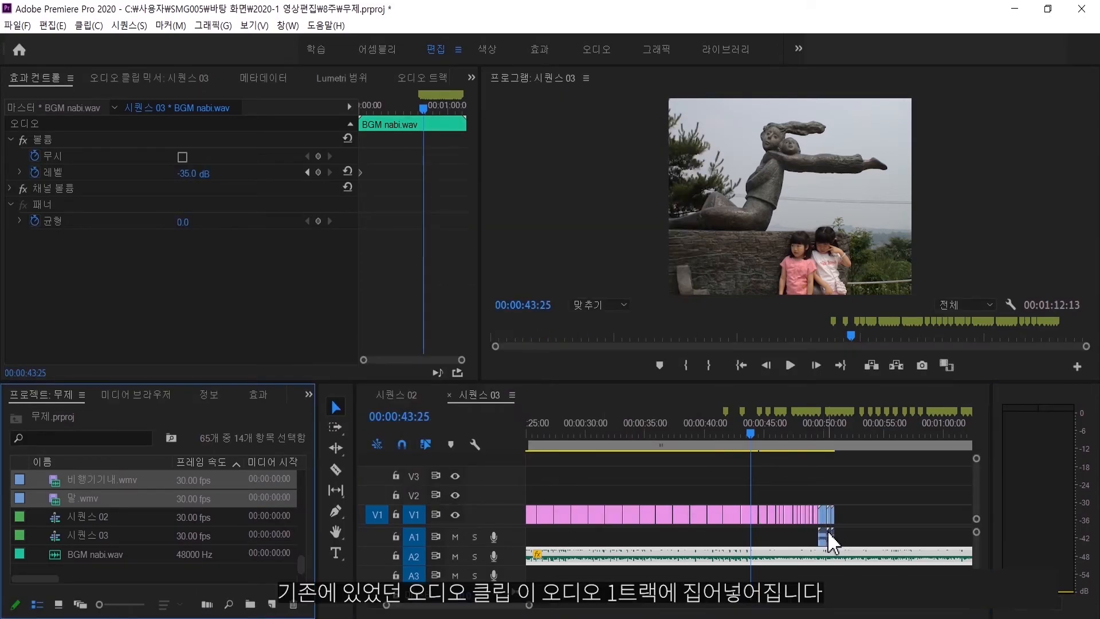
{"action": "left_click", "coordinate": [811, 435]}
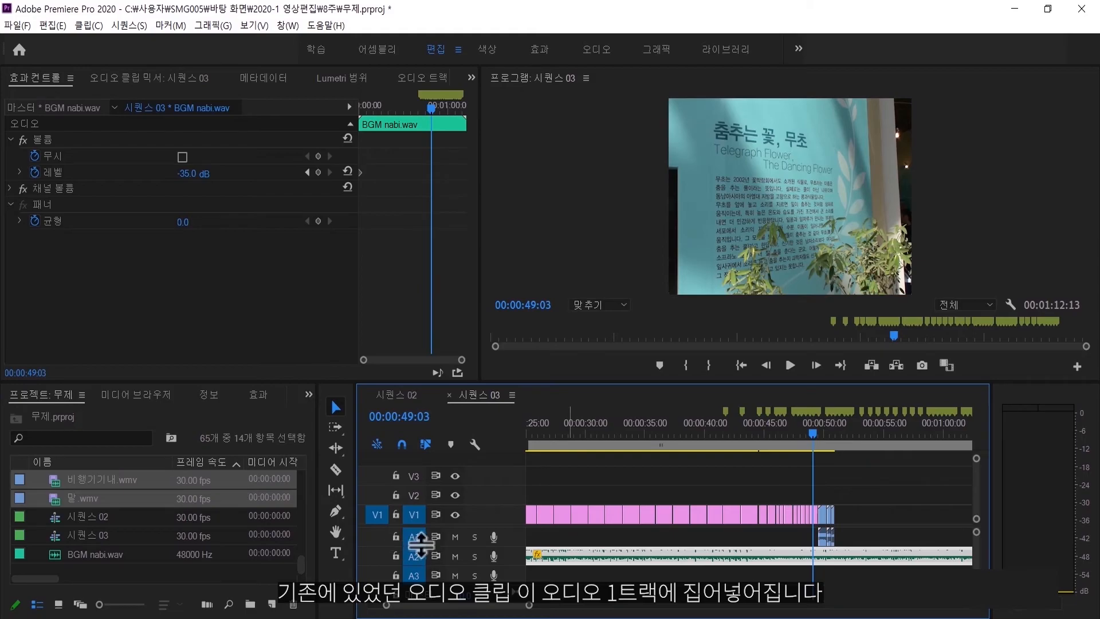
{"action": "key", "text": "space"}
{"action": "key", "text": "space"}
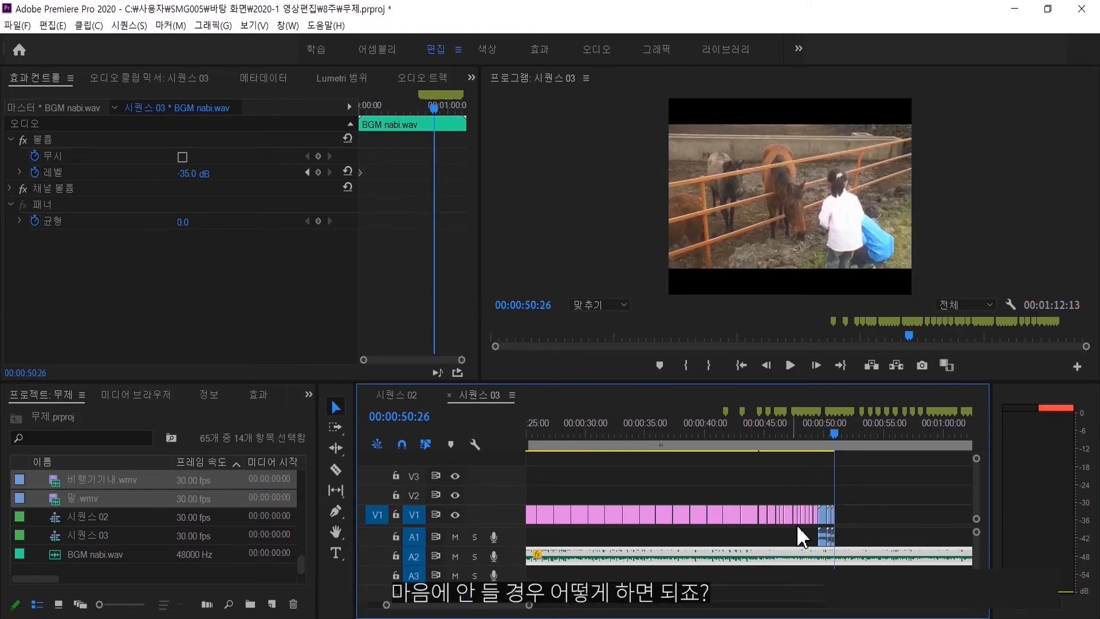
Unlink the inserted video clips from their audio and delete their audio clips from track A1
{"action": "mouse_move", "coordinate": [807, 540]}
{"action": "left_mouse_down"}
{"action": "mouse_move", "coordinate": [846, 534]}
{"action": "mouse_move", "coordinate": [823, 532]}
{"action": "left_mouse_up"}
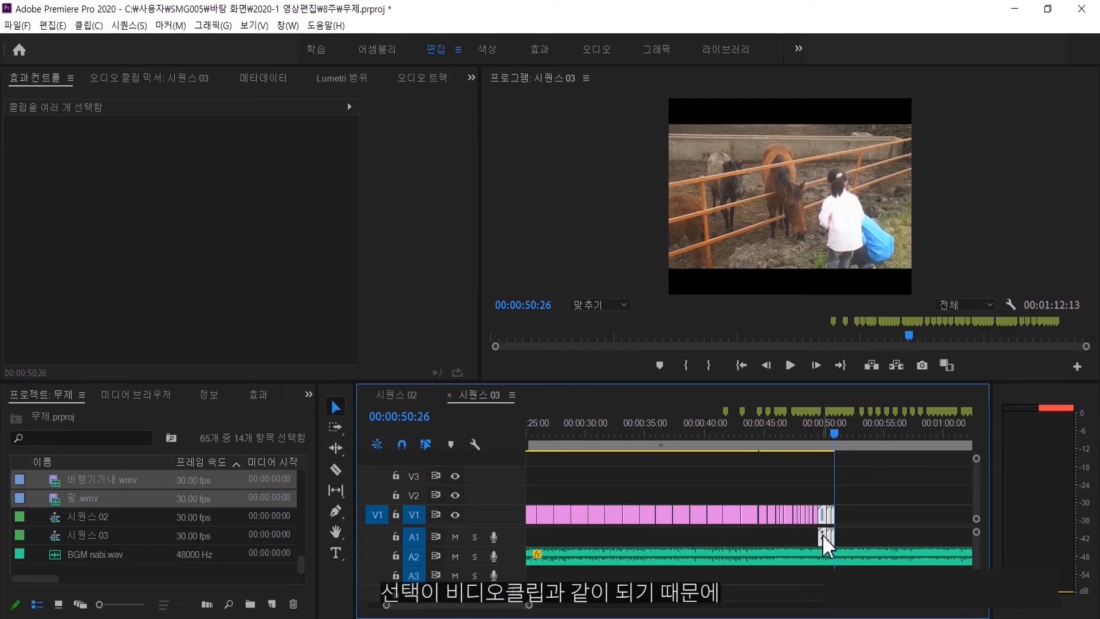
{"action": "key", "text": "="}
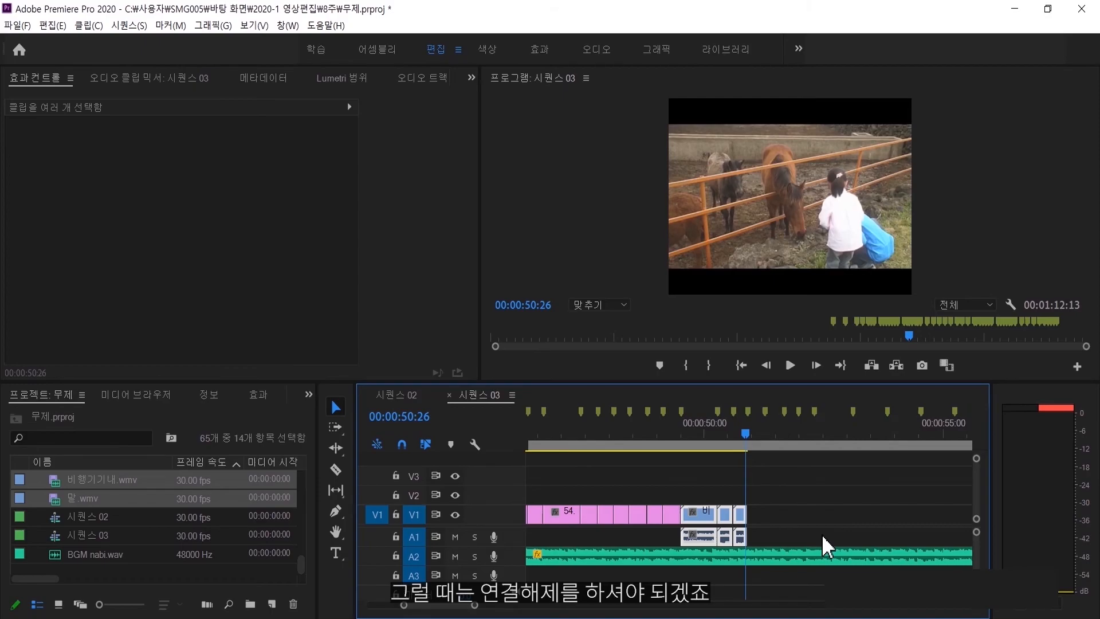
{"action": "right_click", "coordinate": [706, 538]}
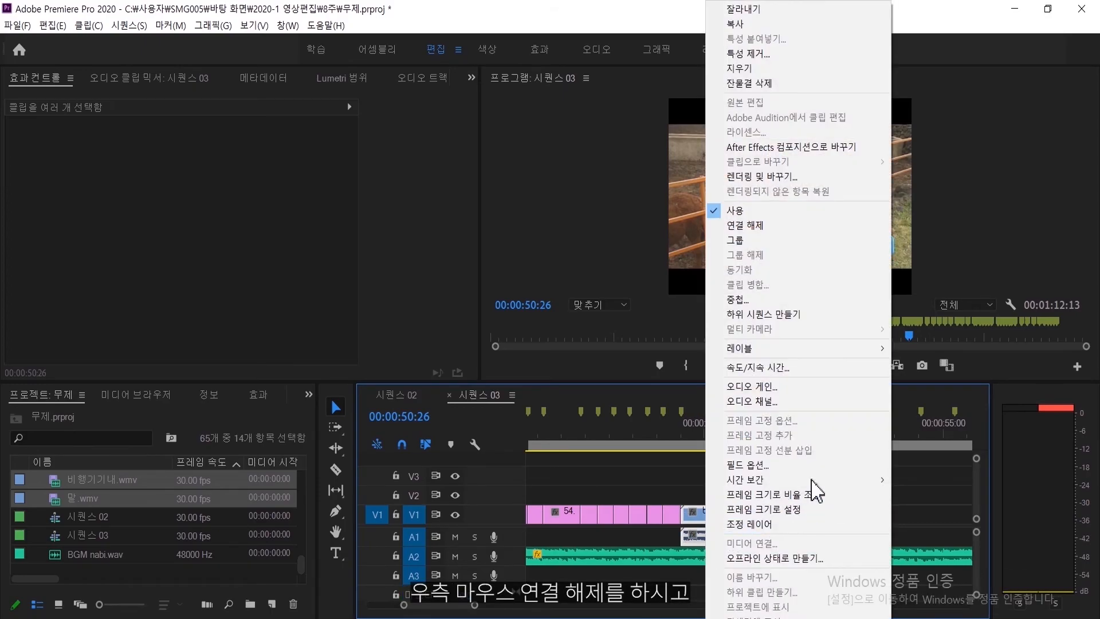
{"action": "left_click", "coordinate": [745, 225]}
{"action": "left_click", "coordinate": [686, 540]}
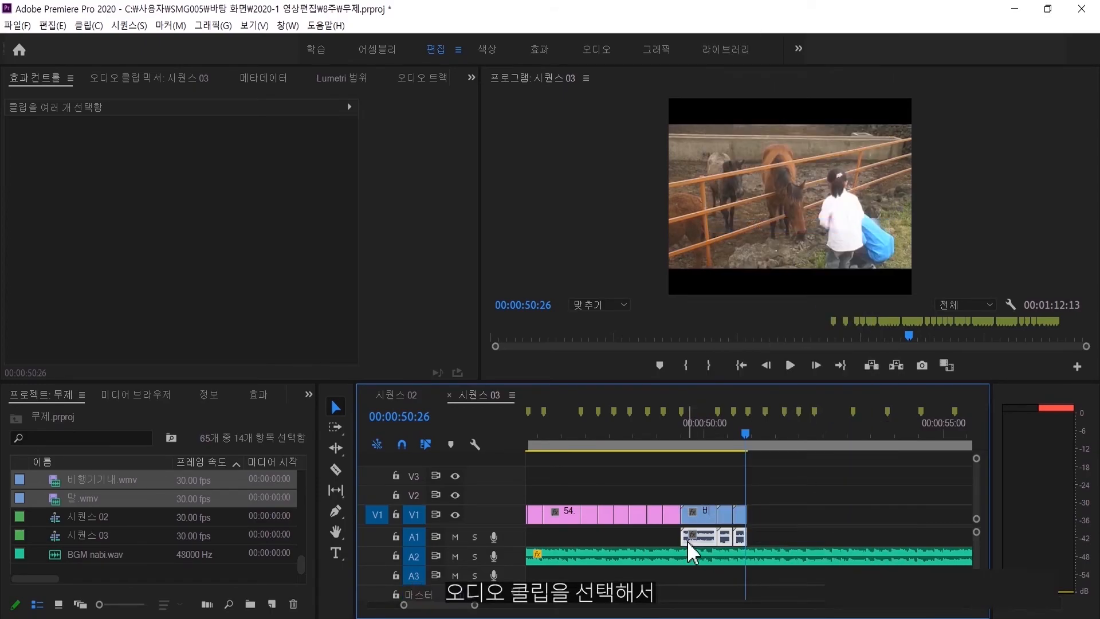
{"action": "key", "text": "Delete"}
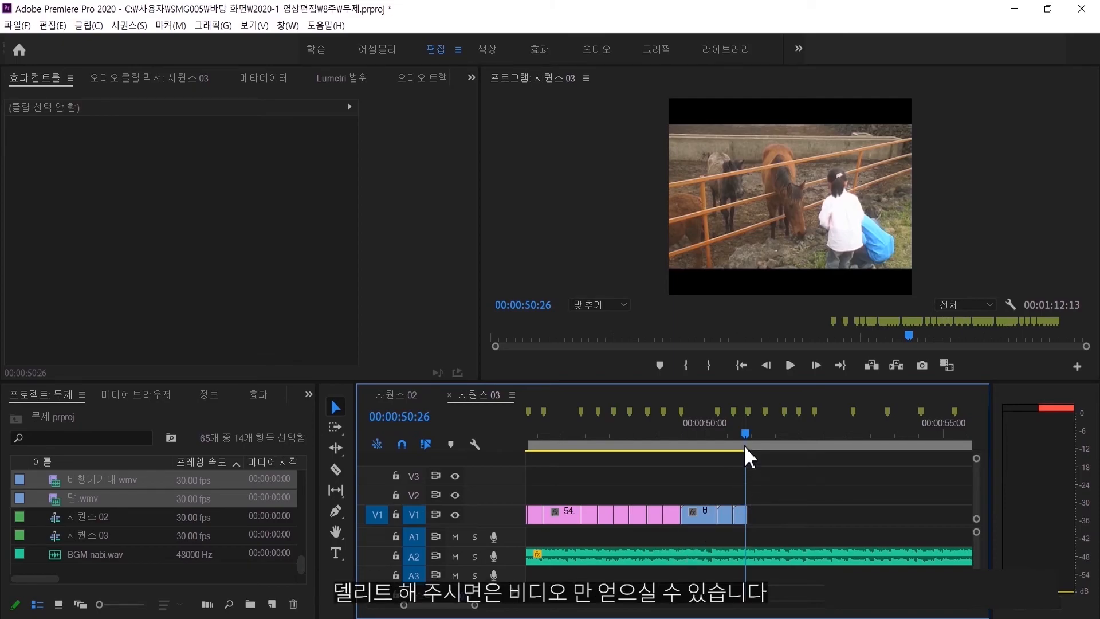
Return to the first inserted video clip and slip 비행기기내.wmv on V1 to a later part of its footage with the Slip tool
{"action": "left_click_drag", "start_coordinate": [744, 448], "coordinate": [675, 429]}
{"action": "key", "text": "space"}
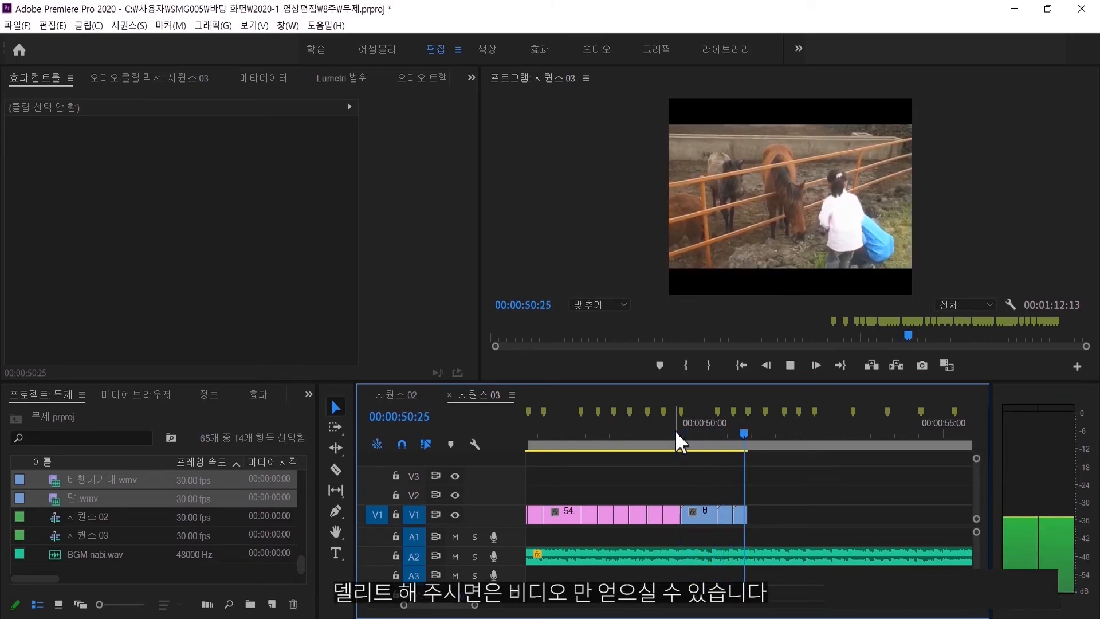
{"action": "key", "text": "space"}
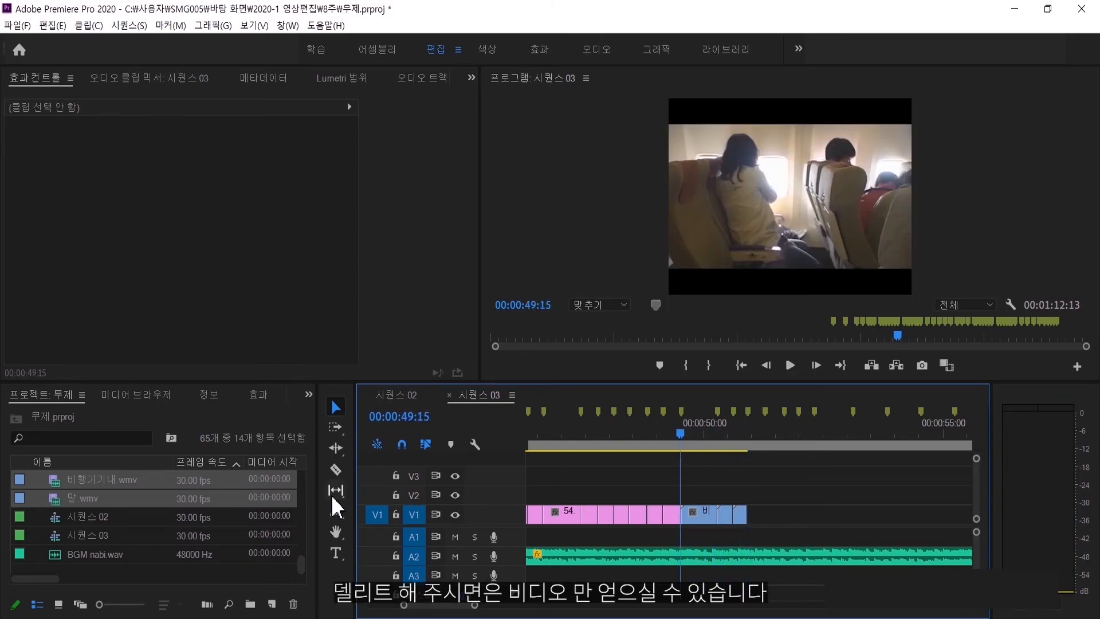
{"action": "left_click", "coordinate": [334, 491]}
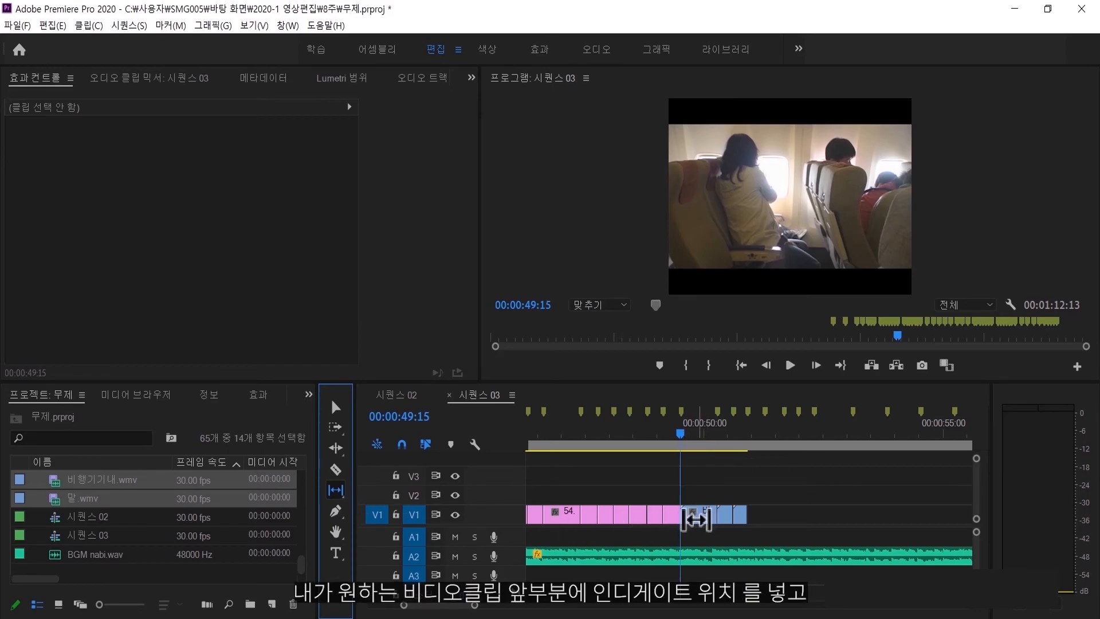
{"action": "left_click", "coordinate": [698, 518]}
{"action": "left_click_drag", "start_coordinate": [698, 518], "coordinate": [504, 533]}
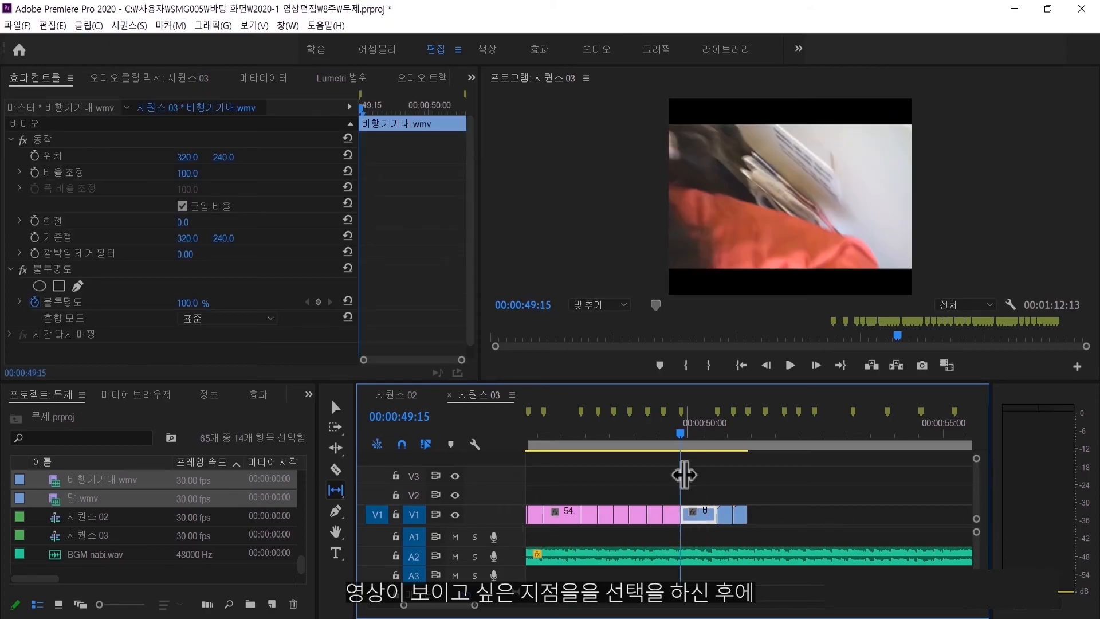
Play back the slipped 비행기기내.wmv clip from its start and slip it further into its footage
{"action": "key", "text": "space"}
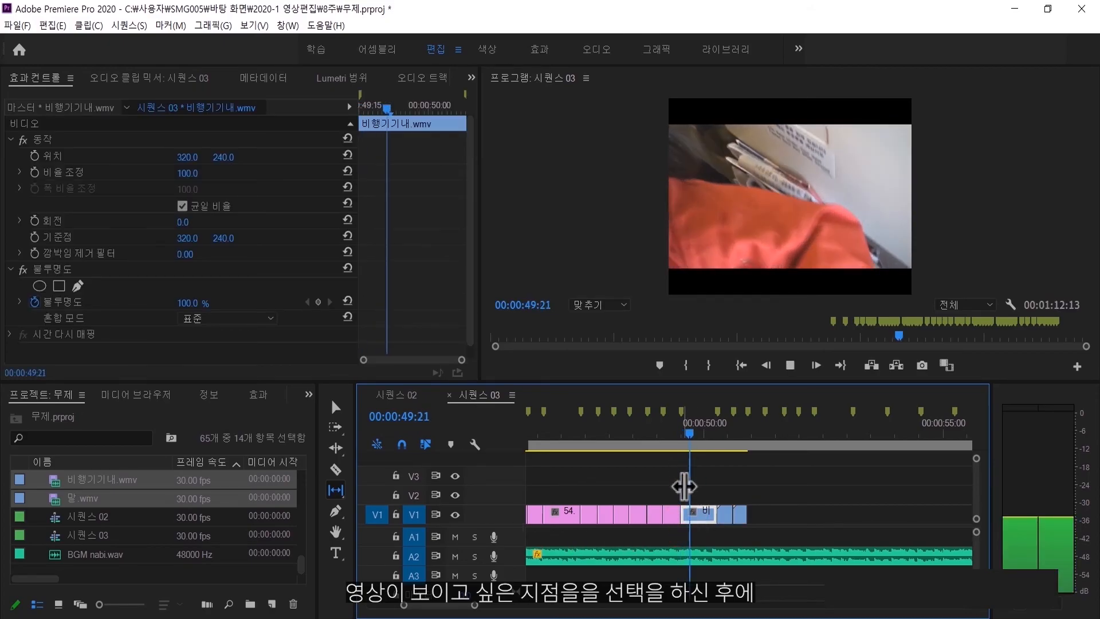
{"action": "left_click_drag", "start_coordinate": [698, 446], "coordinate": [682, 438]}
{"action": "key", "text": "space"}
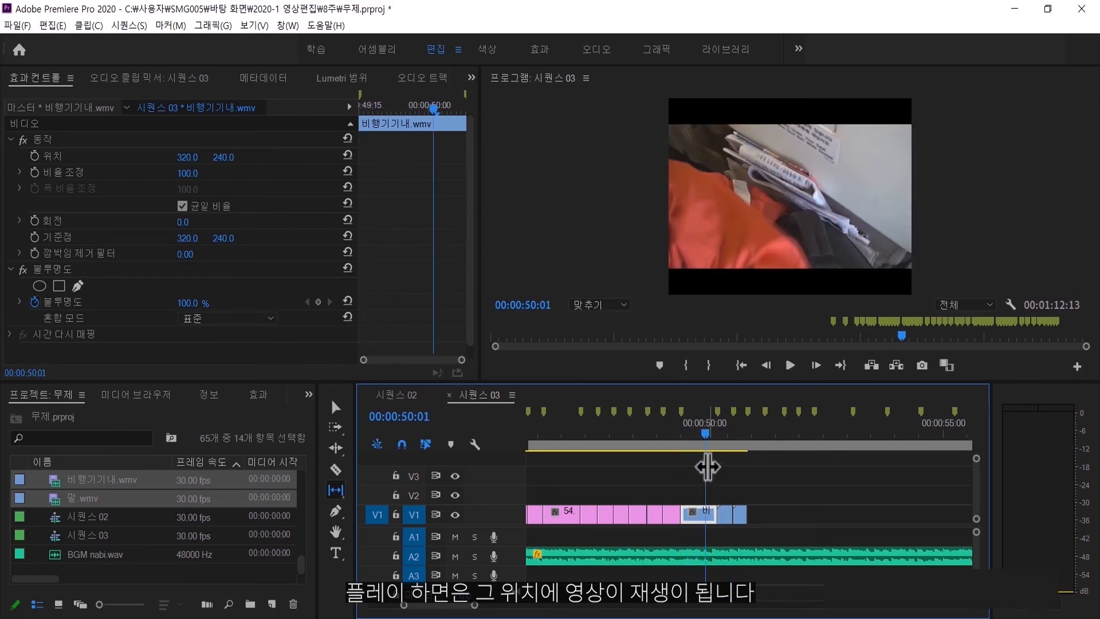
{"action": "left_click", "coordinate": [682, 438]}
{"action": "left_click_drag", "start_coordinate": [697, 514], "coordinate": [150, 486]}
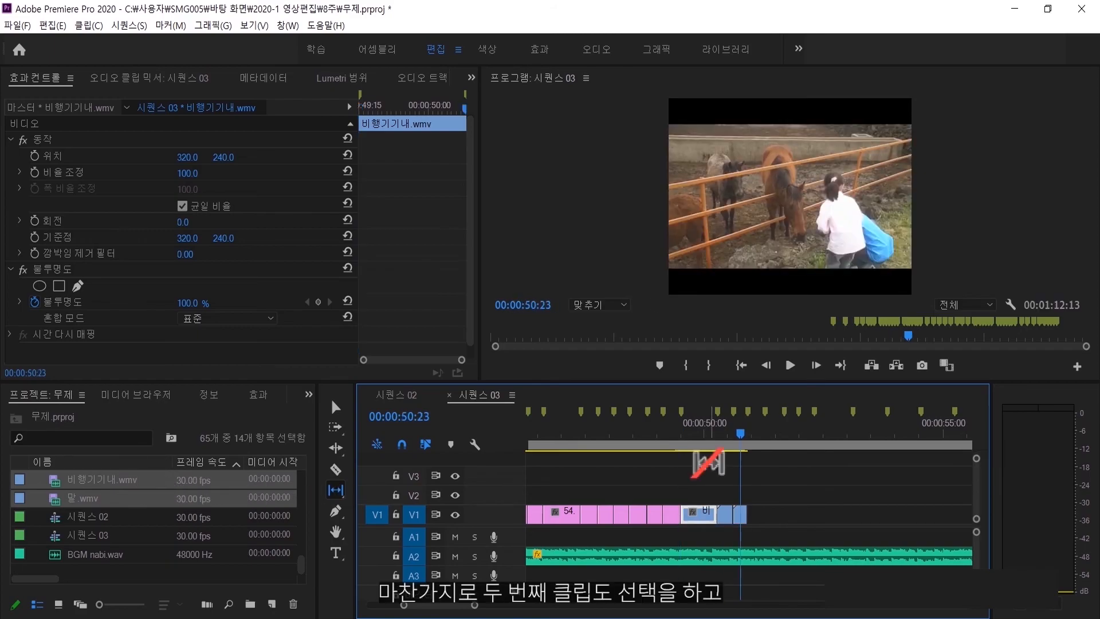
Slip the second video clip, 바다물고기.wmv, by -00:00:00:21 and play back the slipped video clips
{"action": "key", "text": "Up"}
{"action": "key", "text": "Up"}
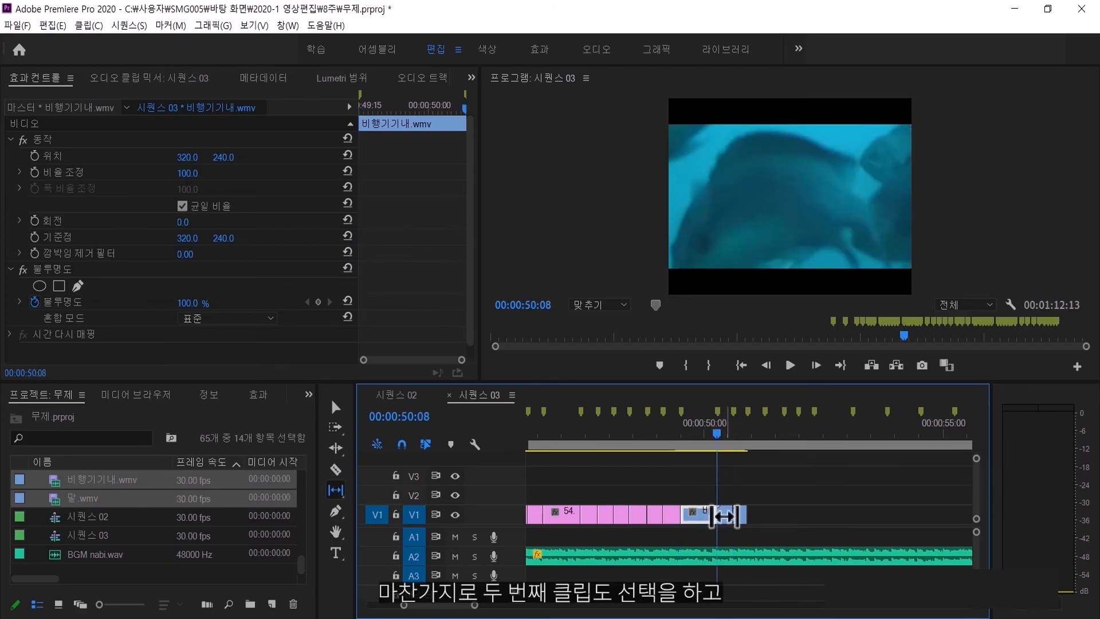
{"action": "left_click", "coordinate": [725, 519]}
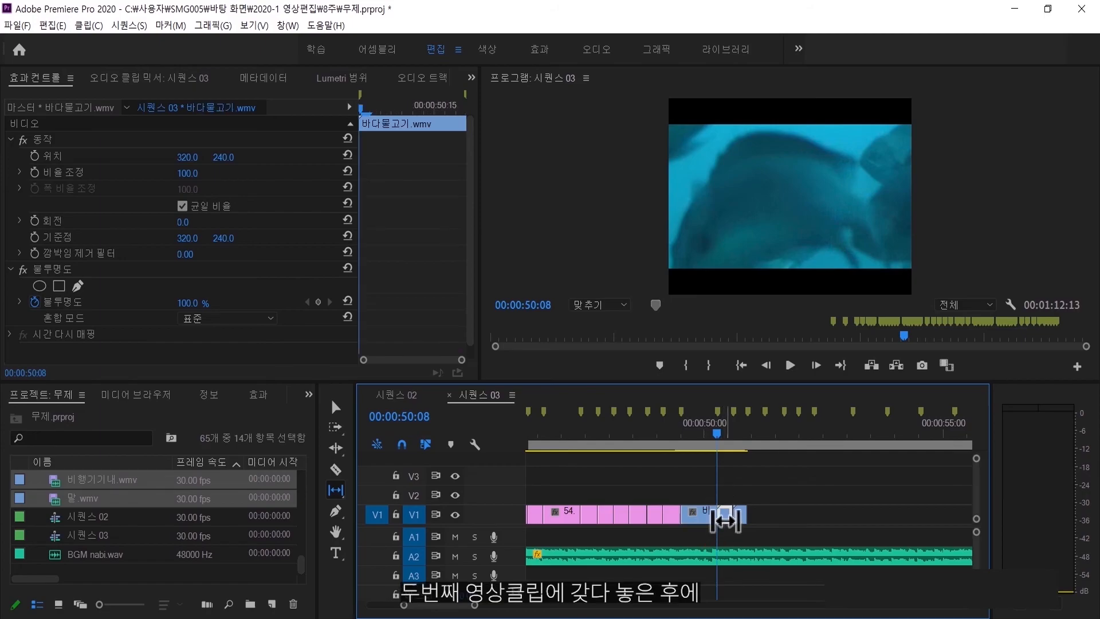
{"action": "left_click_drag", "start_coordinate": [726, 519], "coordinate": [691, 525]}
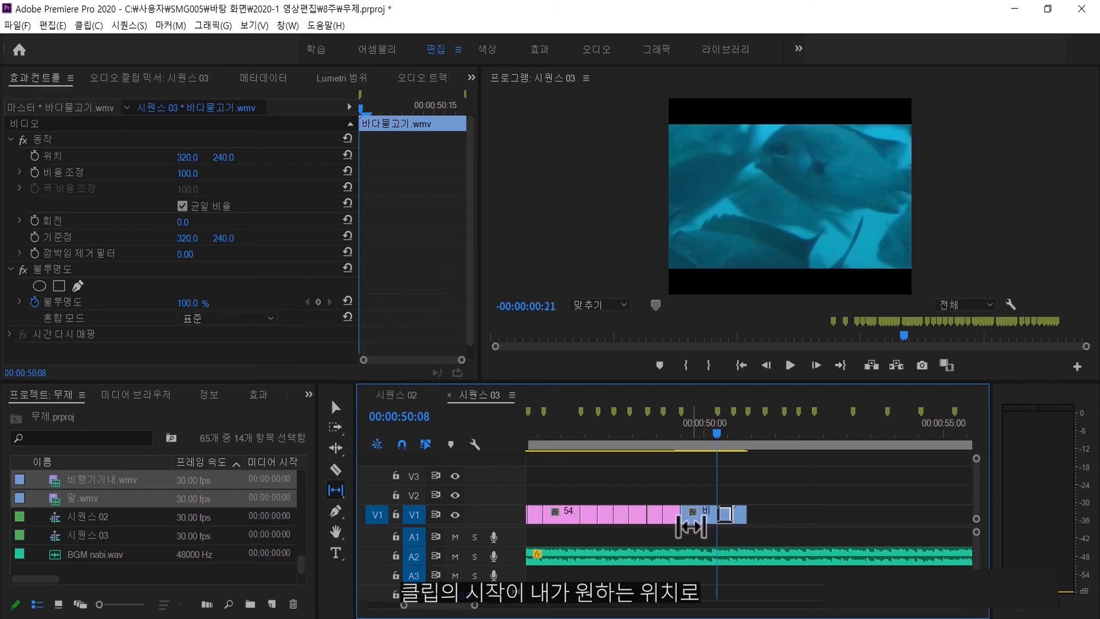
{"action": "key", "text": "space"}
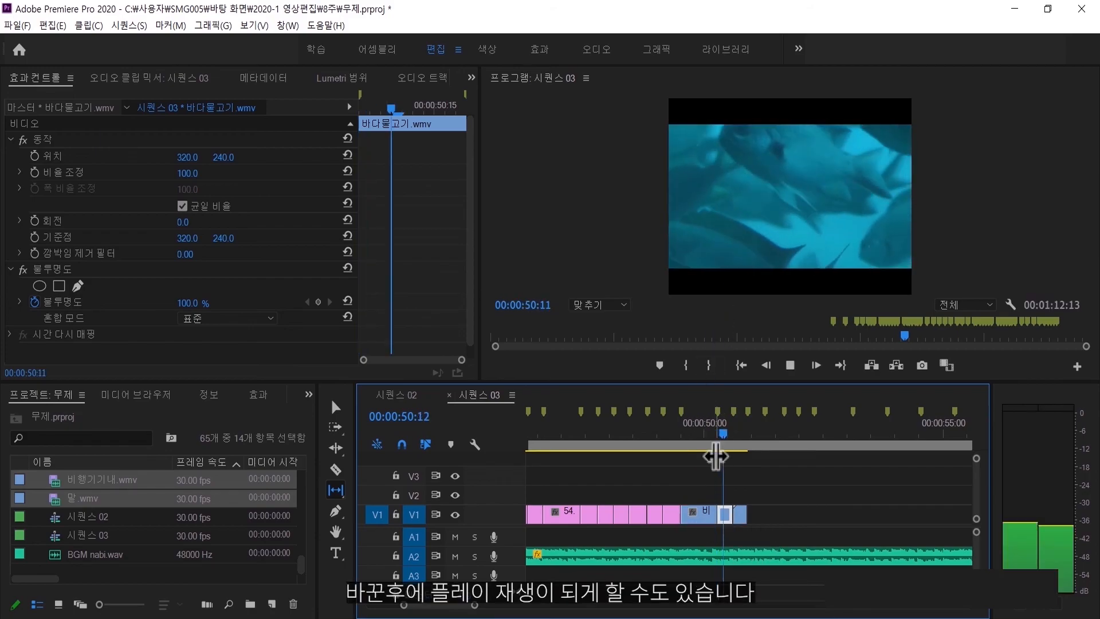
{"action": "key", "text": "space"}
{"action": "left_click_drag", "start_coordinate": [792, 458], "coordinate": [679, 440]}
{"action": "left_click_drag", "start_coordinate": [691, 515], "coordinate": [688, 514]}
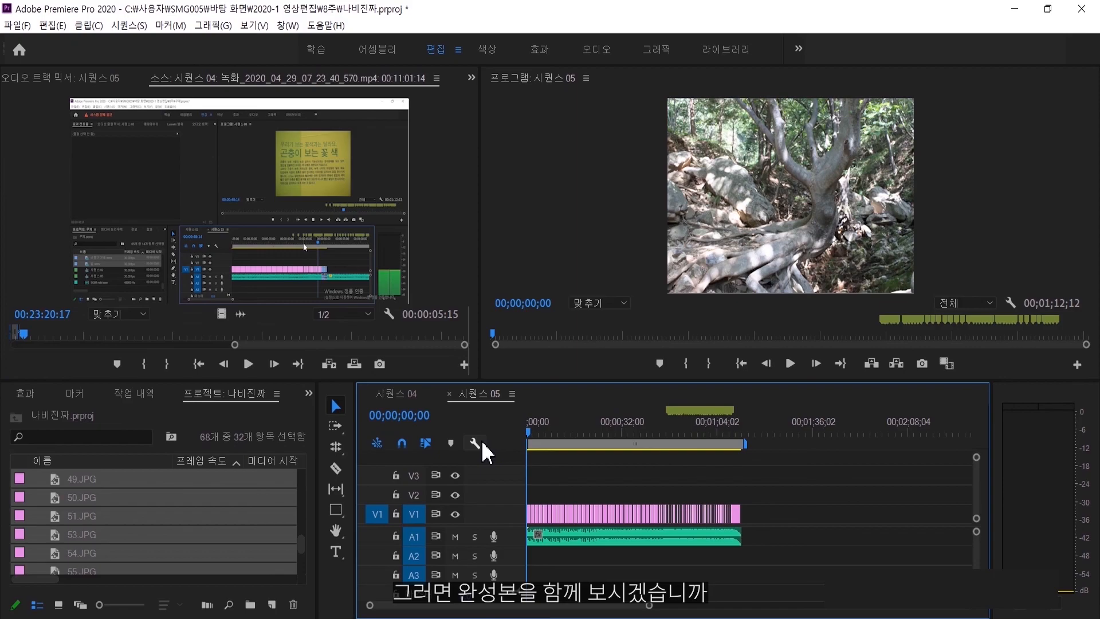
Play back the finished sequence 시퀀스 05 from its beginning to its end
{"action": "key", "text": "space"}
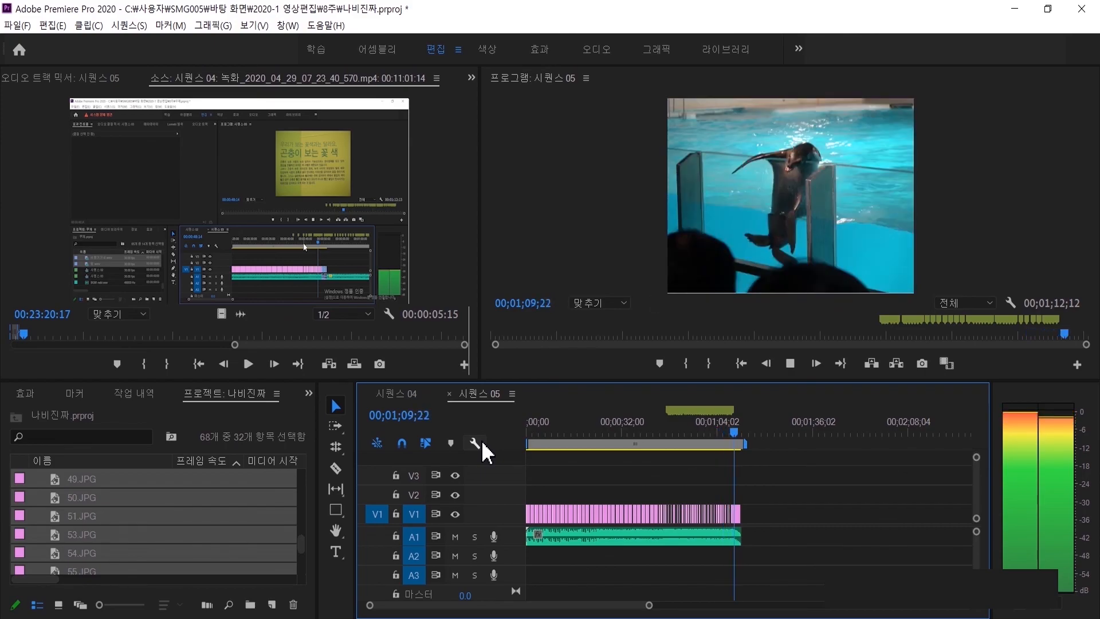
{"action": "key", "text": "space"}
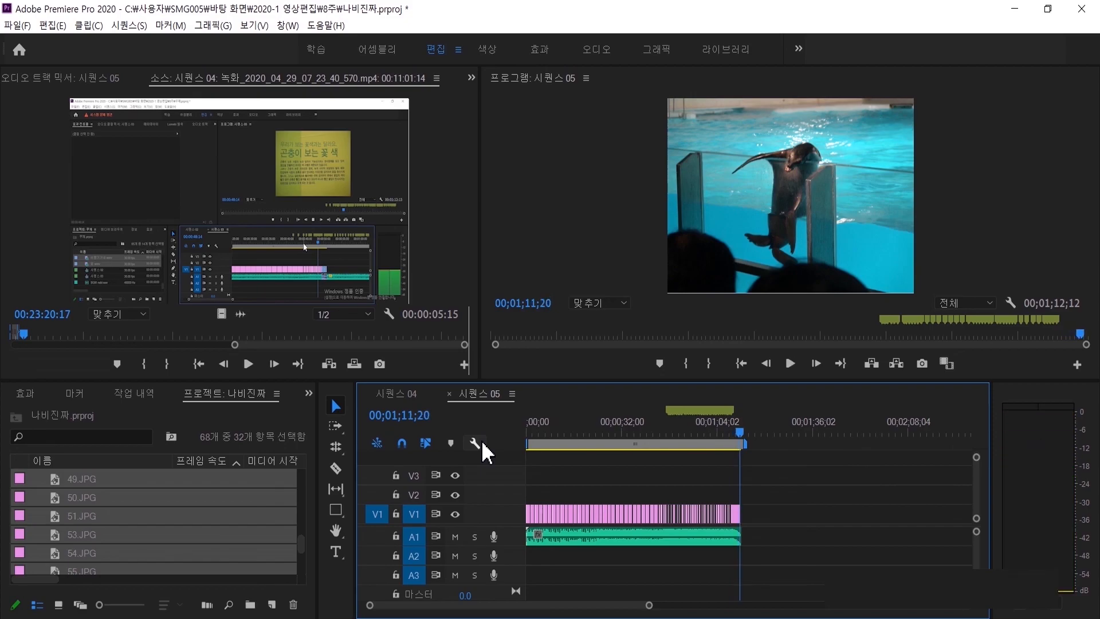